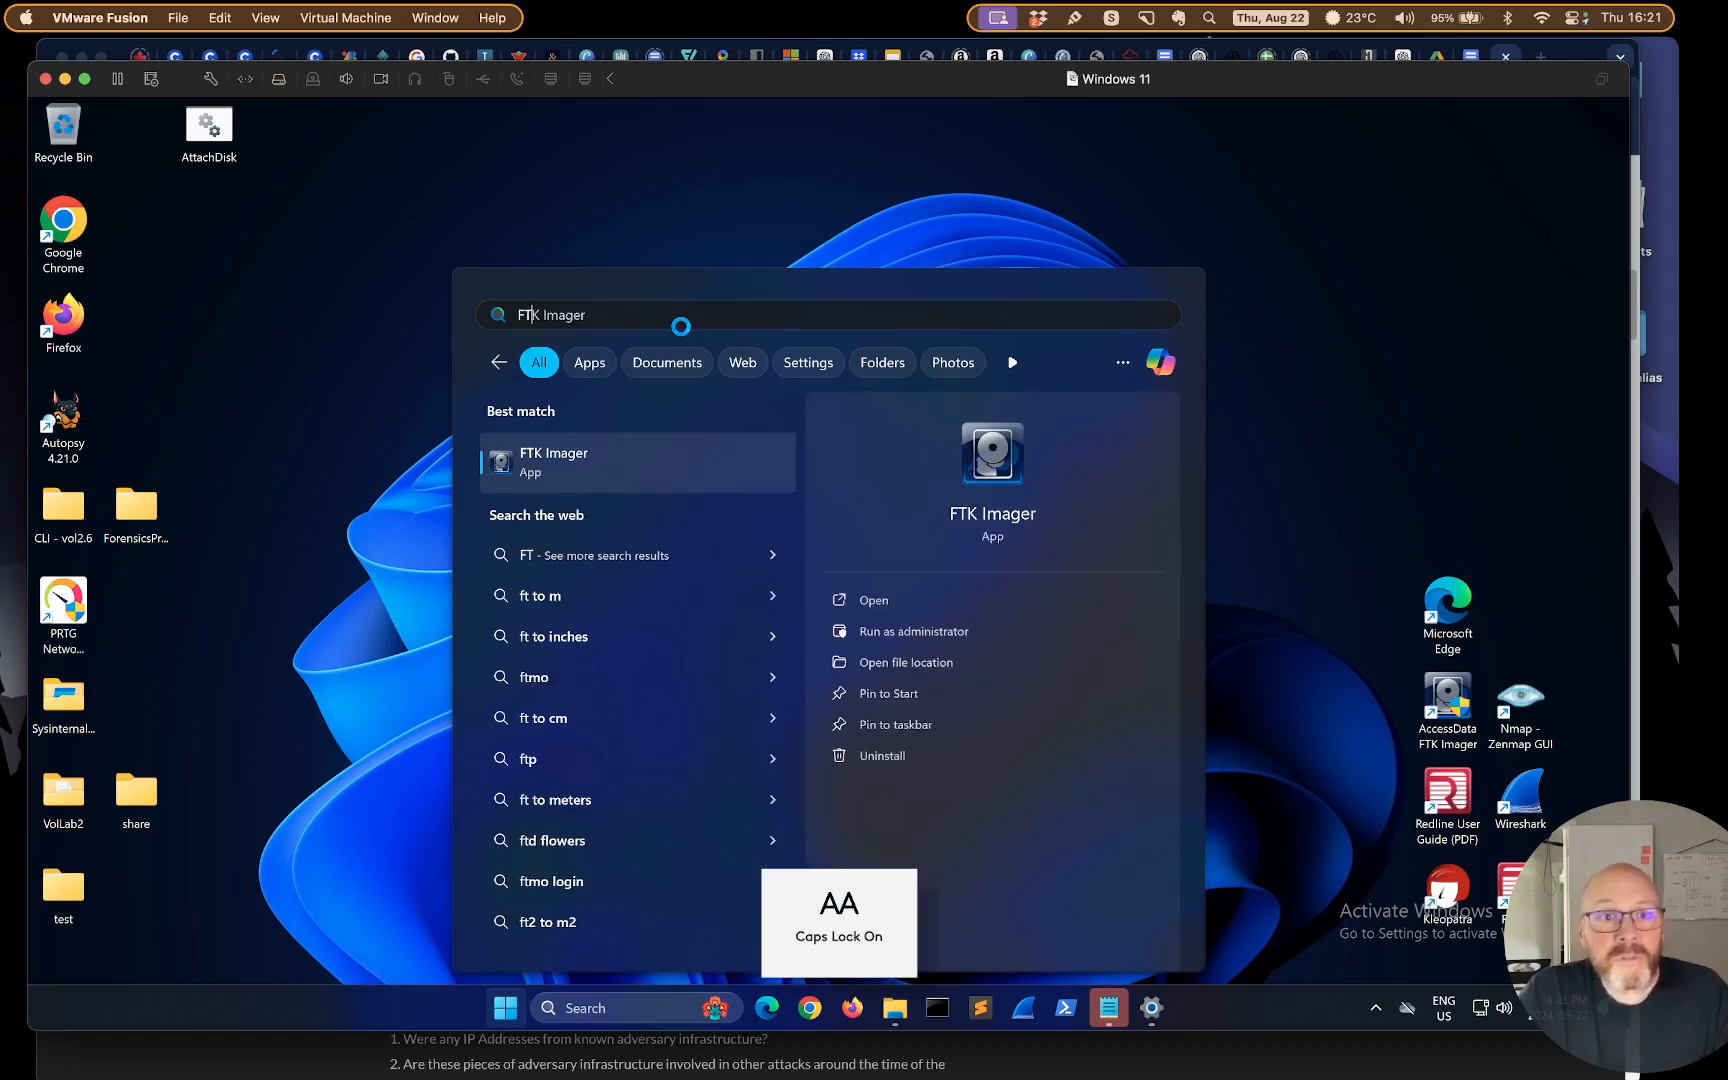
Launch FTK Imager, allowing it to make changes, and add the image file 20200918_0347_CDrive.E01 as an evidence item
click(882, 598)
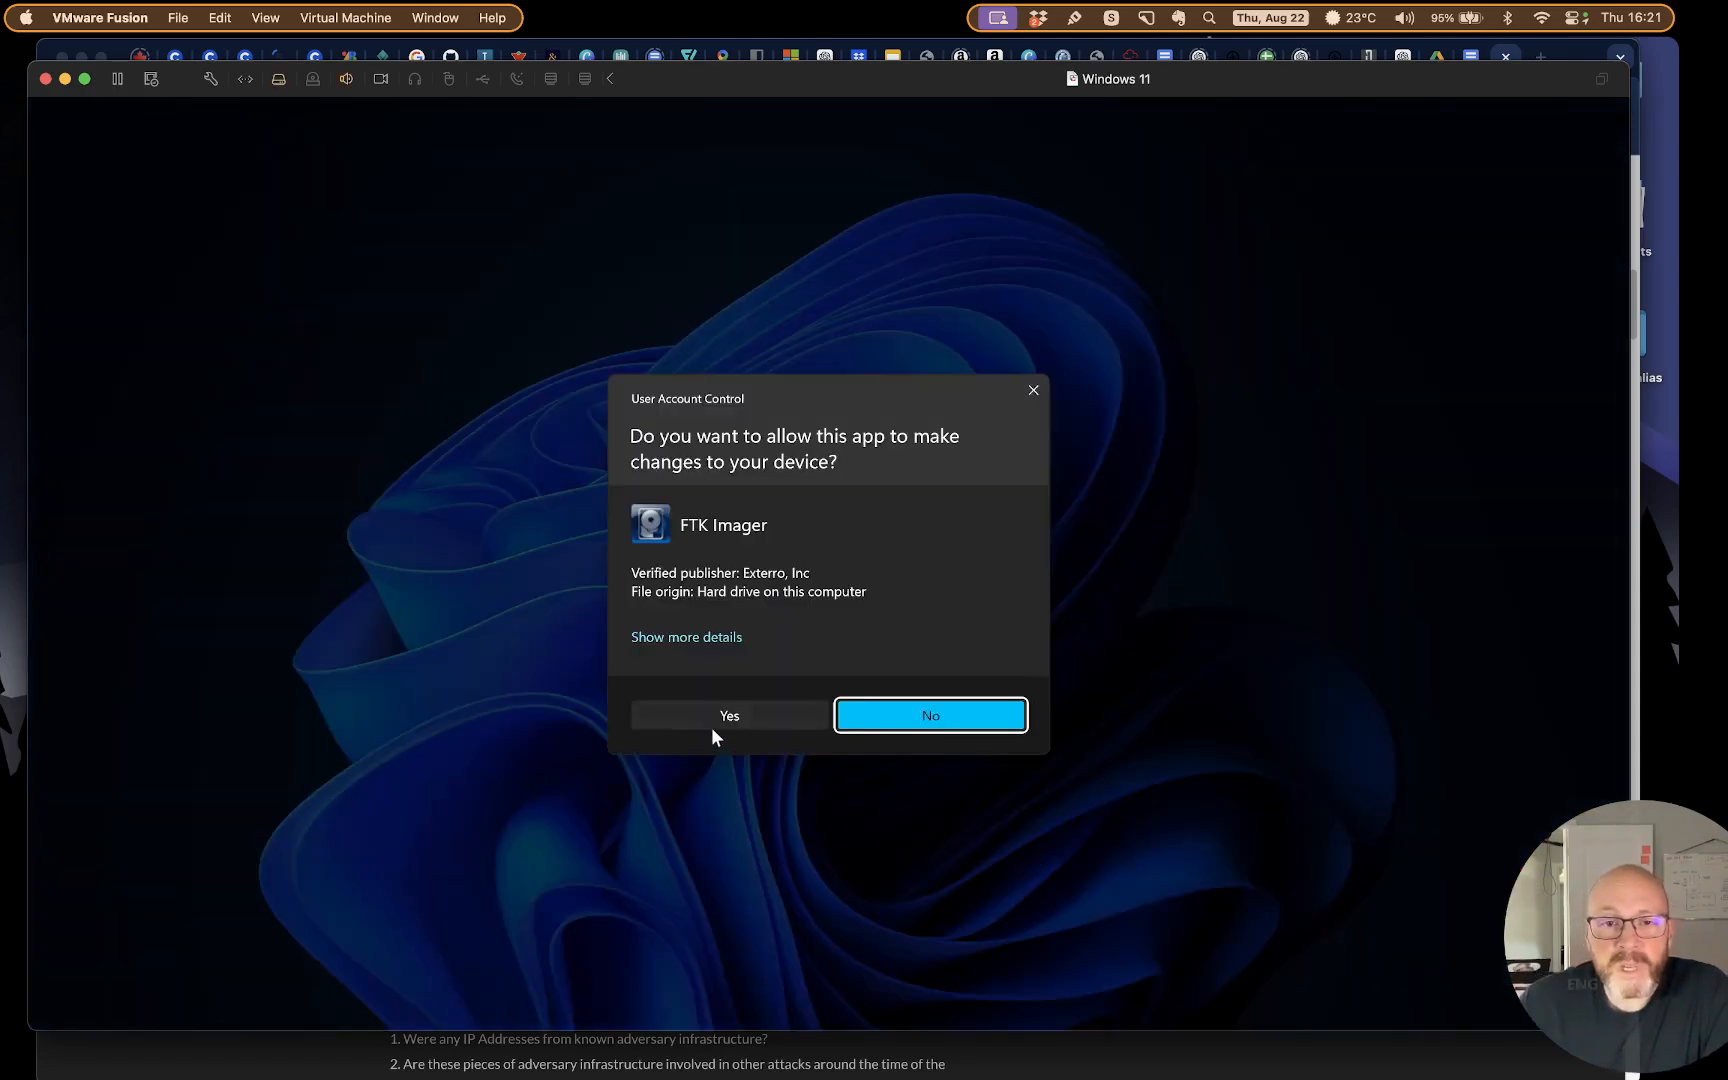
click(751, 716)
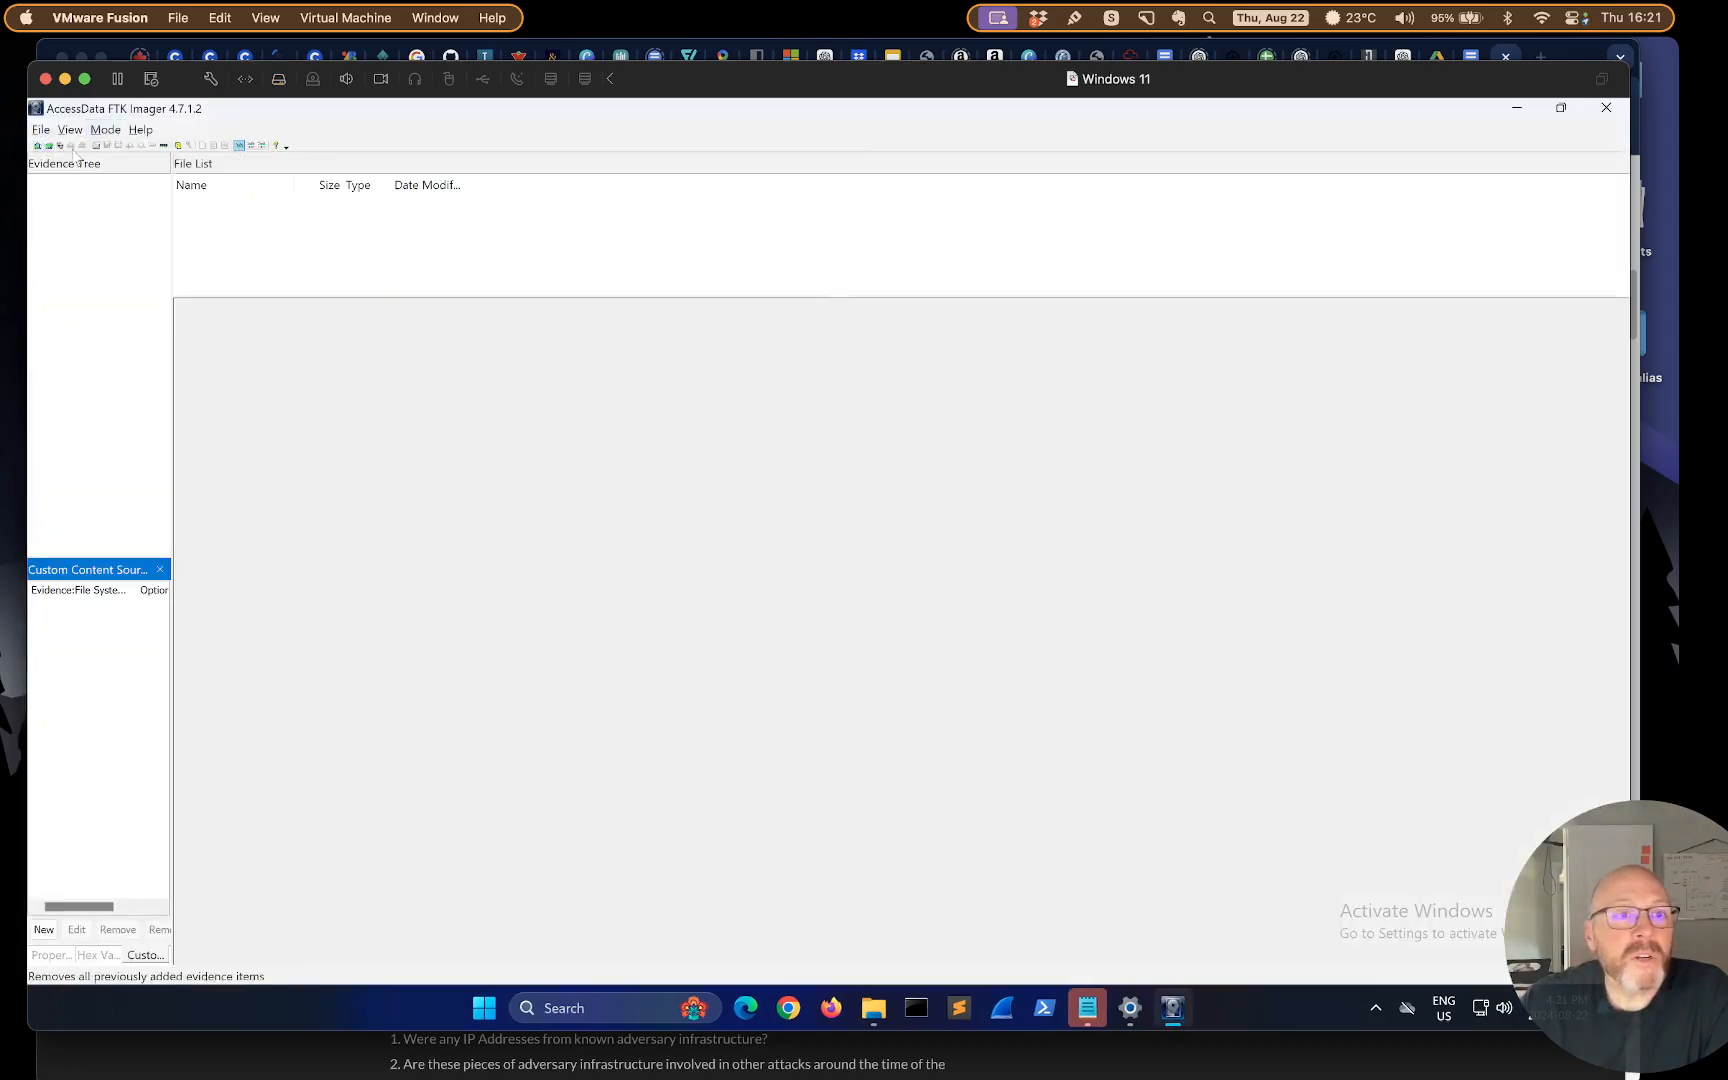
click(37, 145)
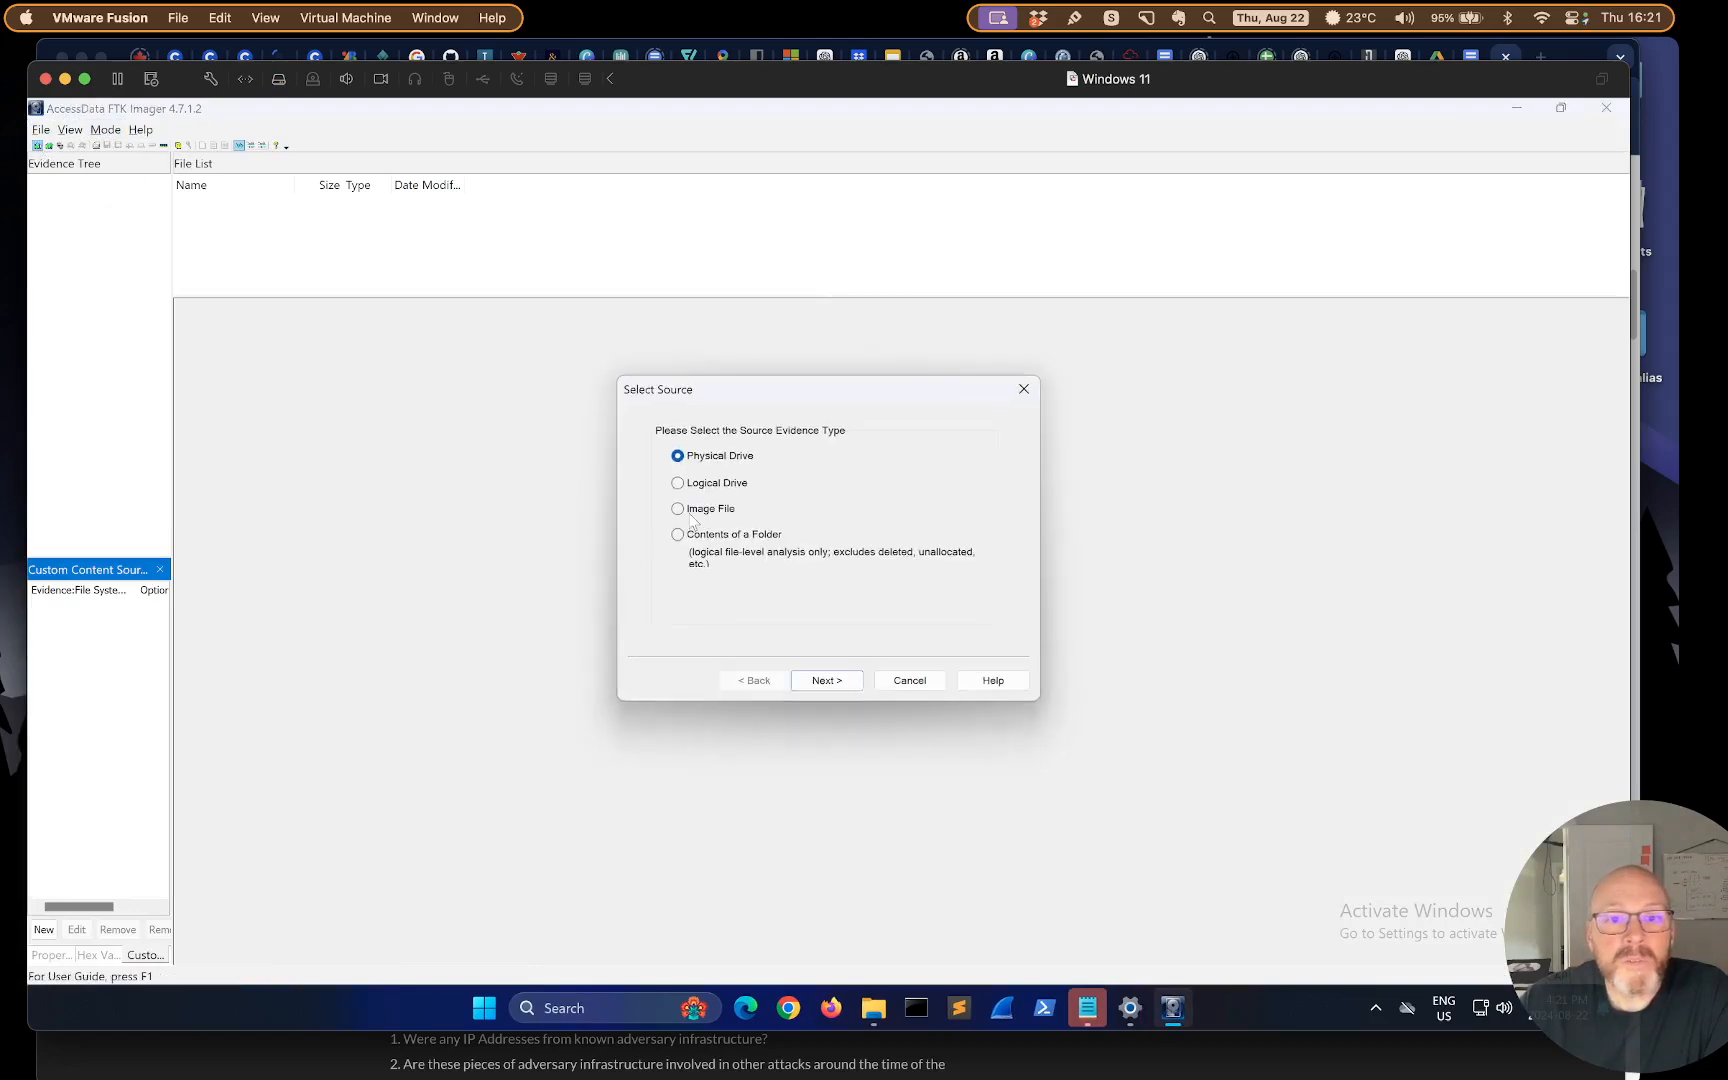
click(692, 512)
click(824, 687)
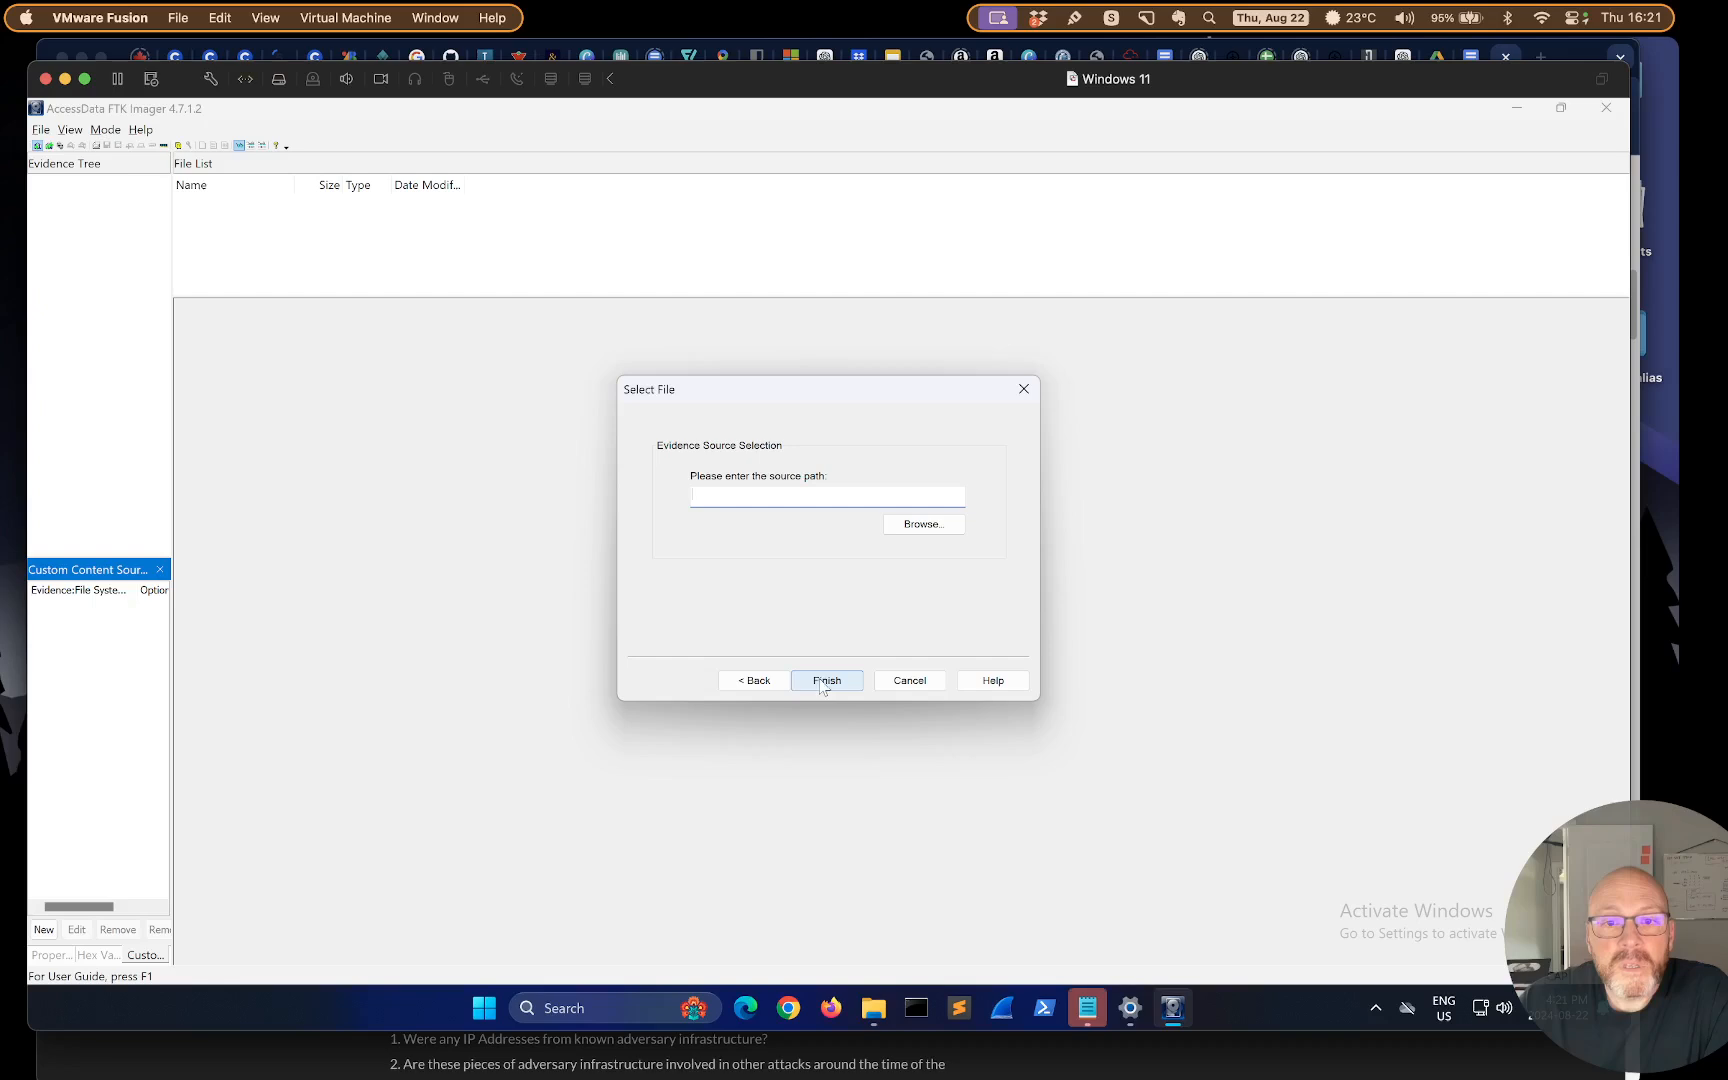
click(922, 530)
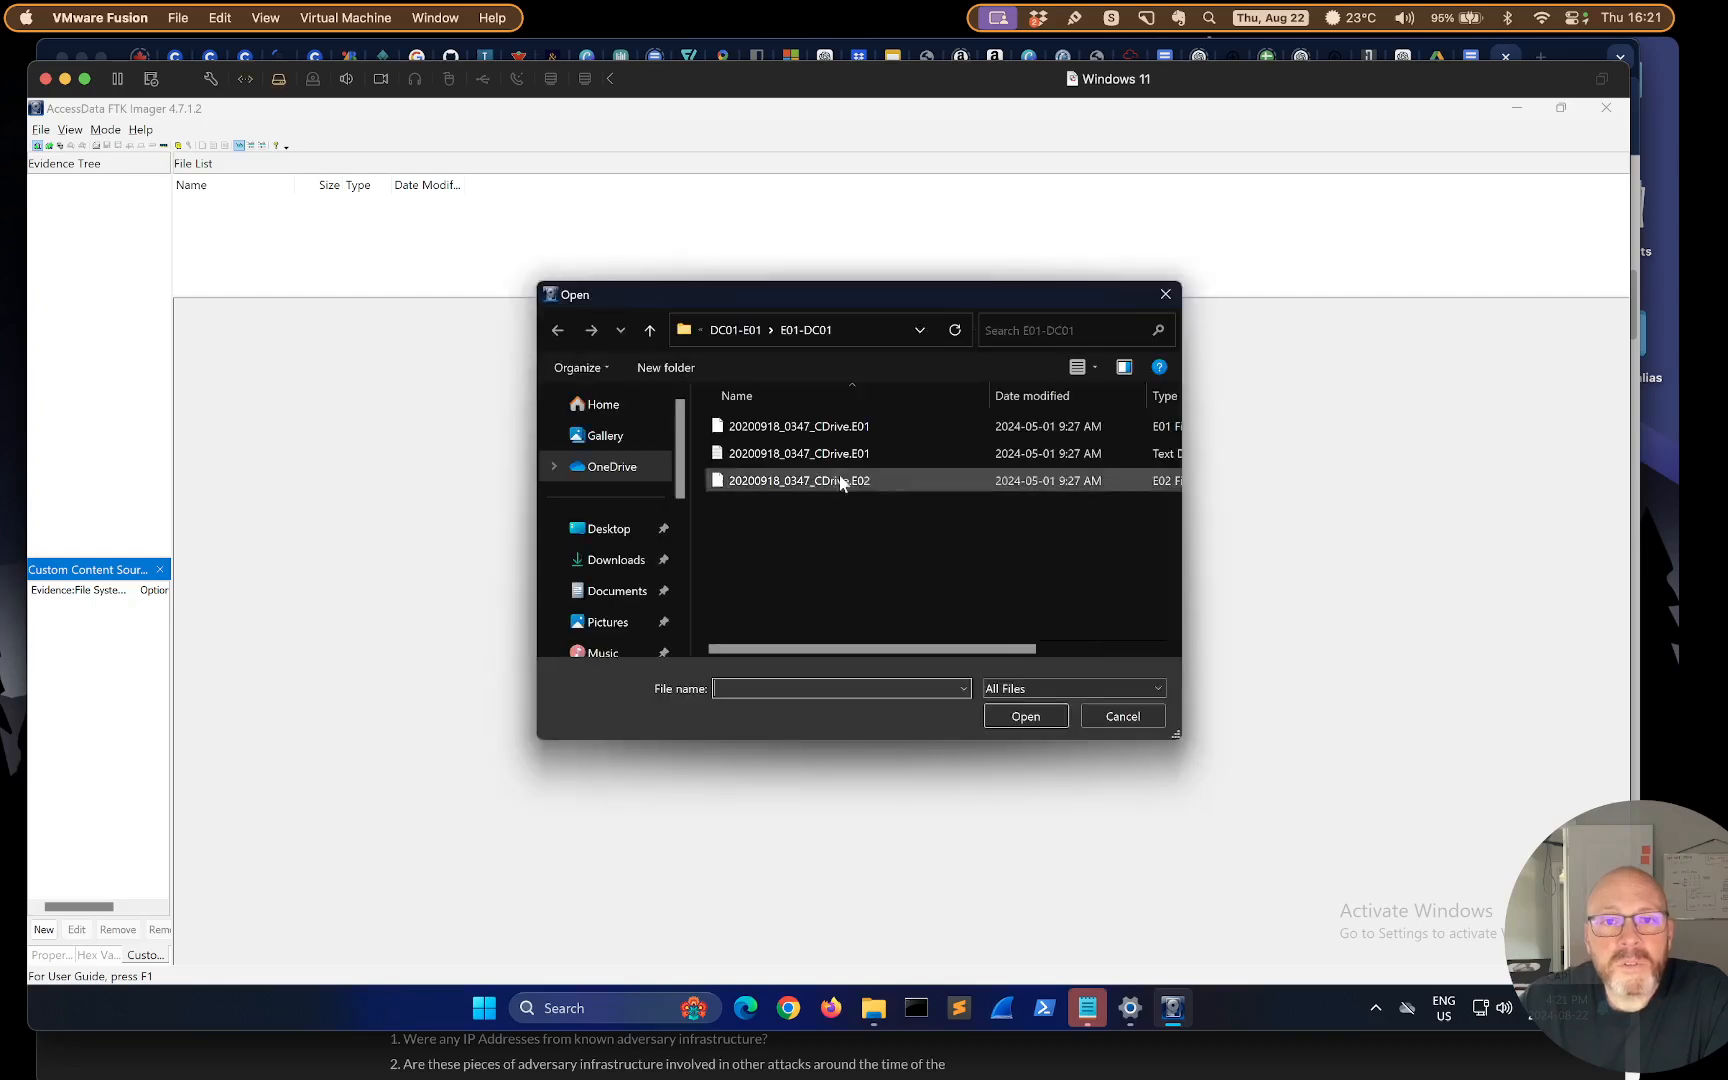
click(815, 430)
click(1026, 716)
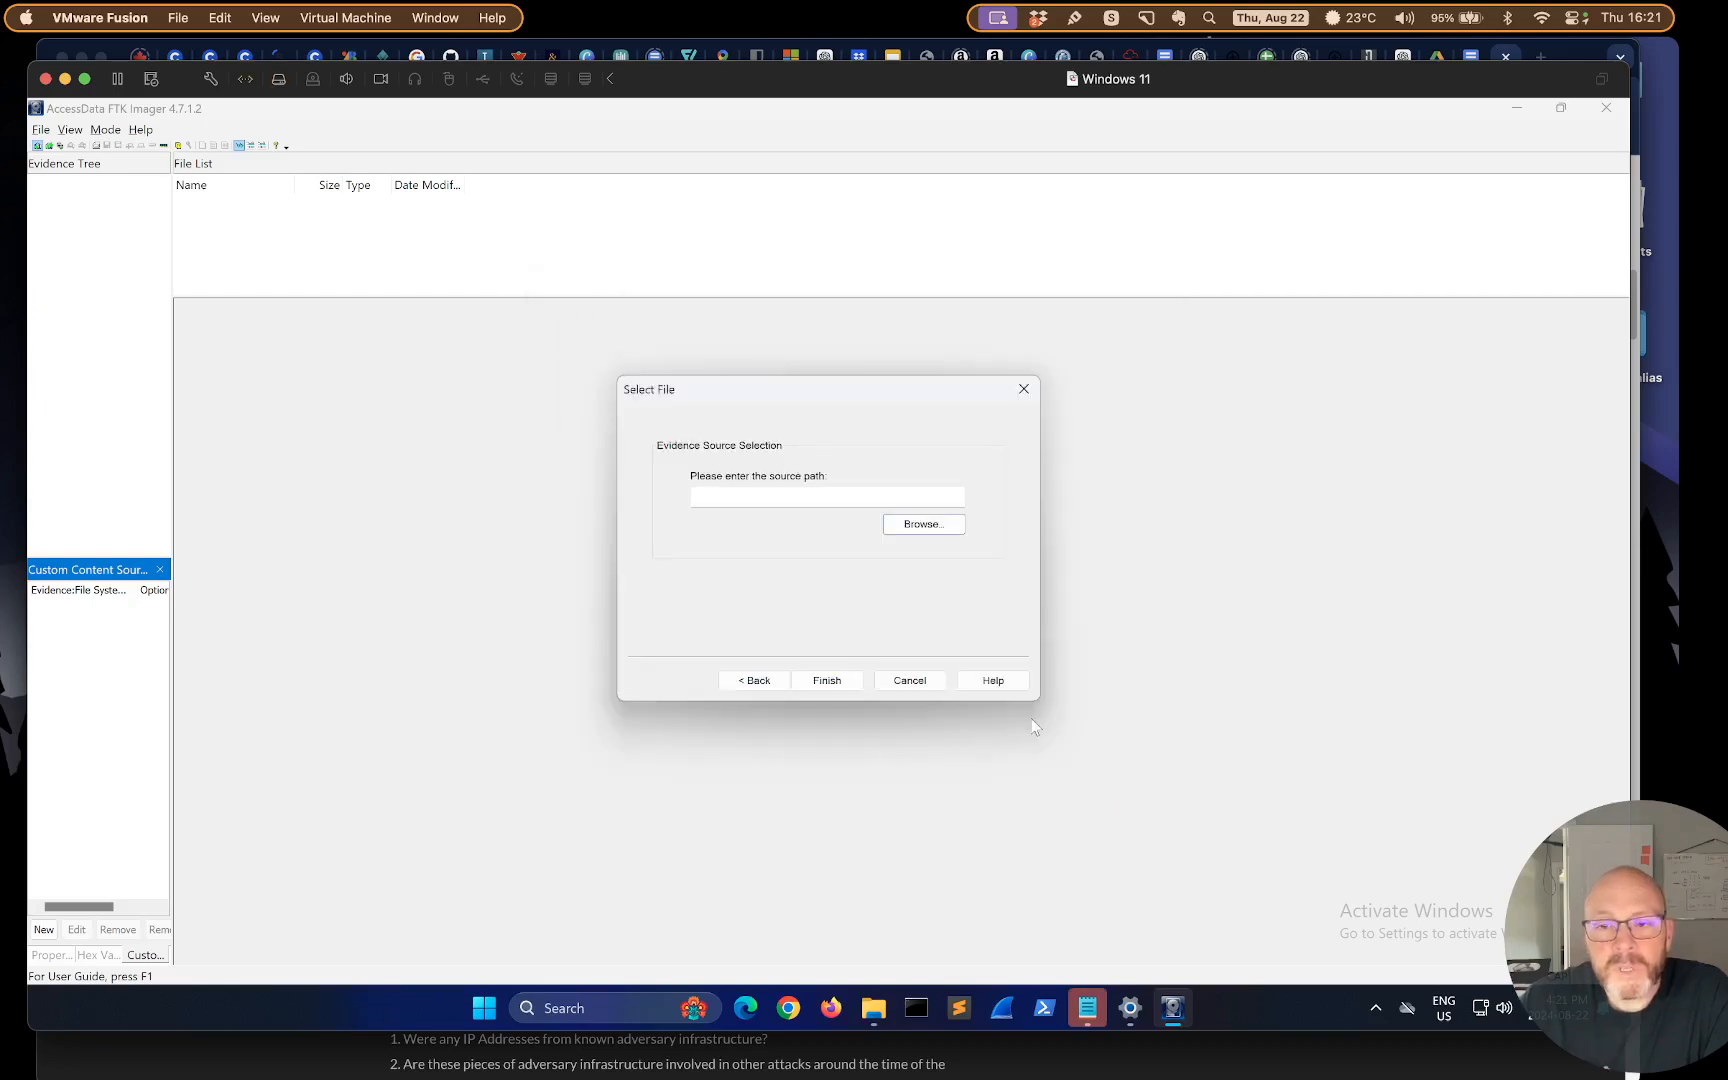
click(824, 680)
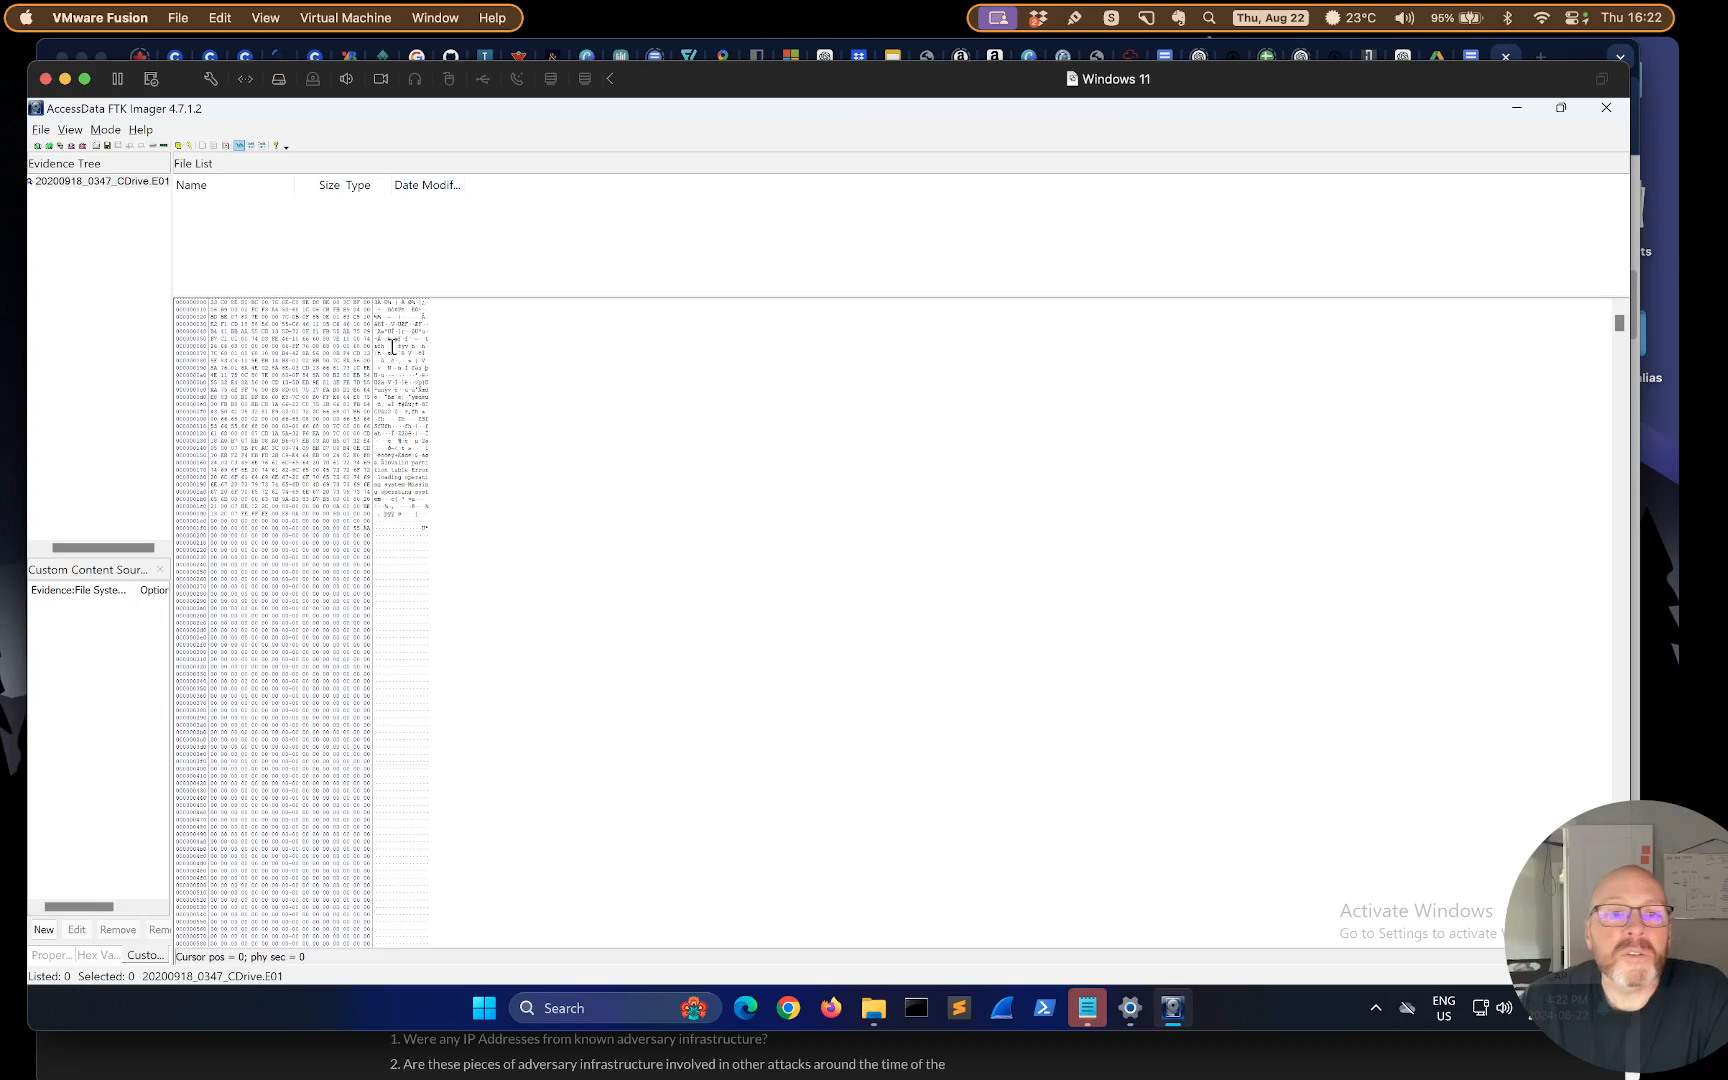
Examine the size of the interface and of the evidence image's hex text, and close FTK Imager
drag(386, 323, 422, 515)
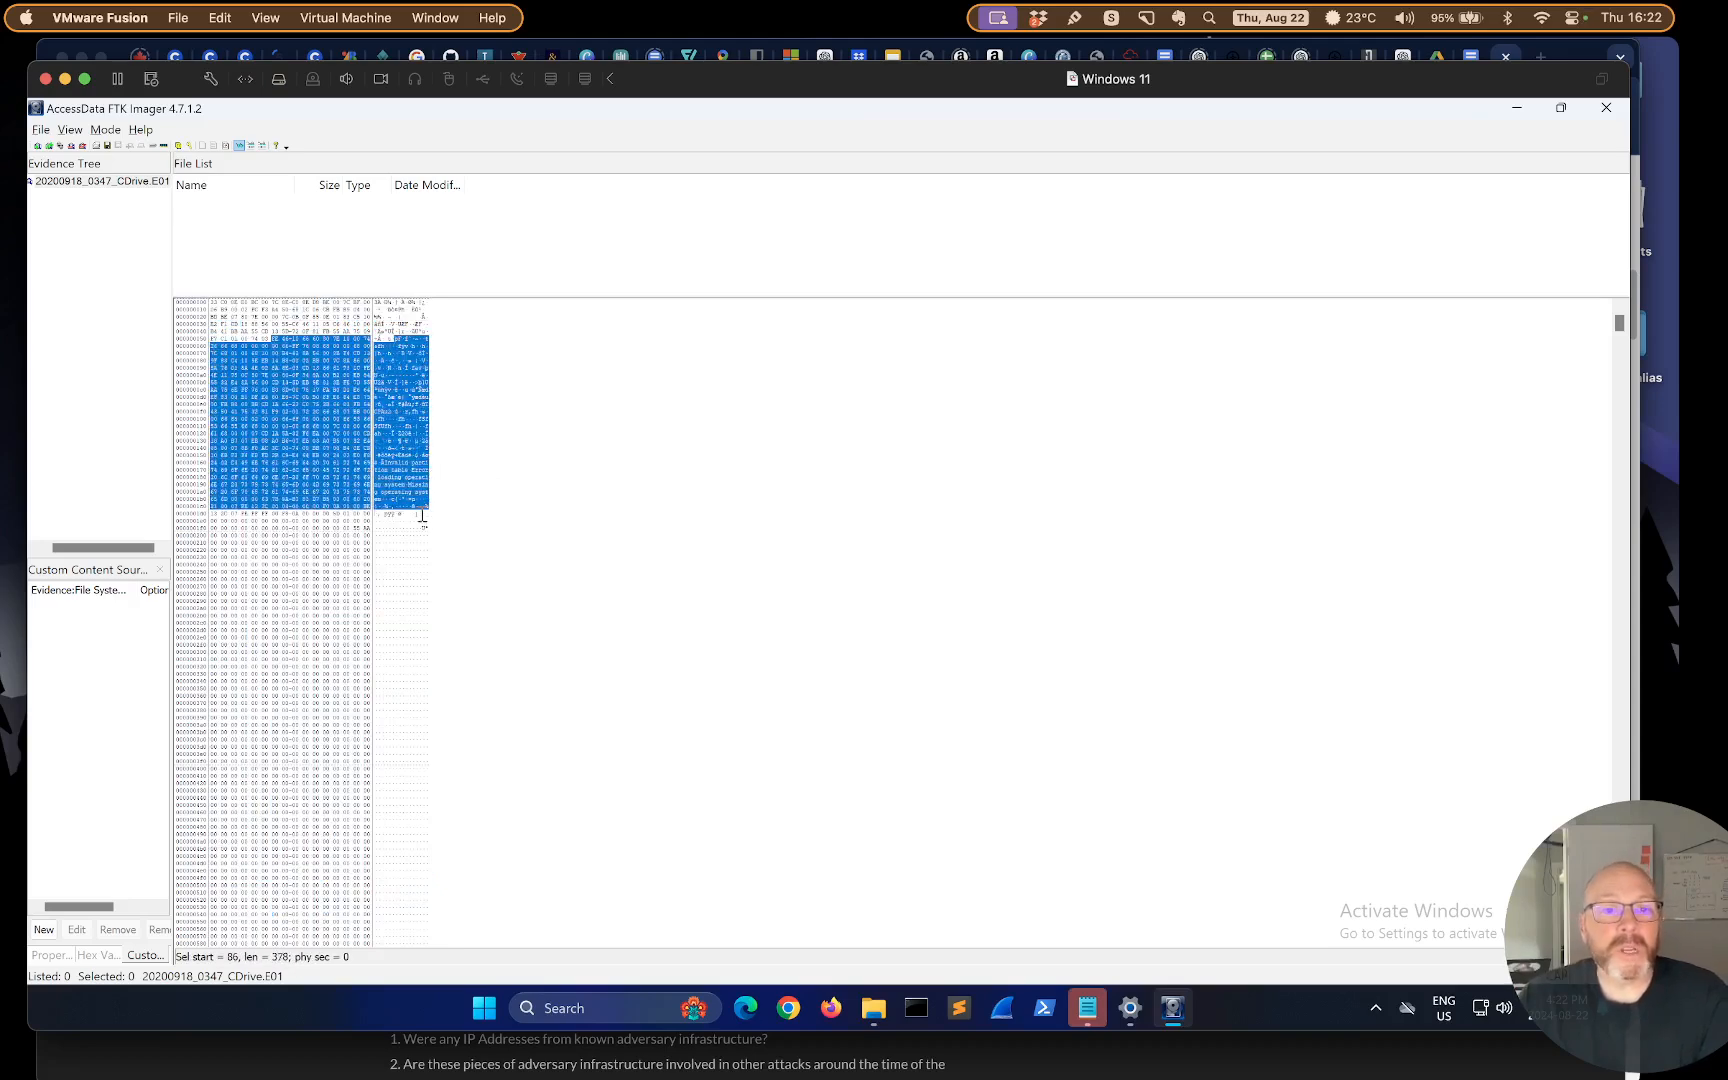
click(418, 485)
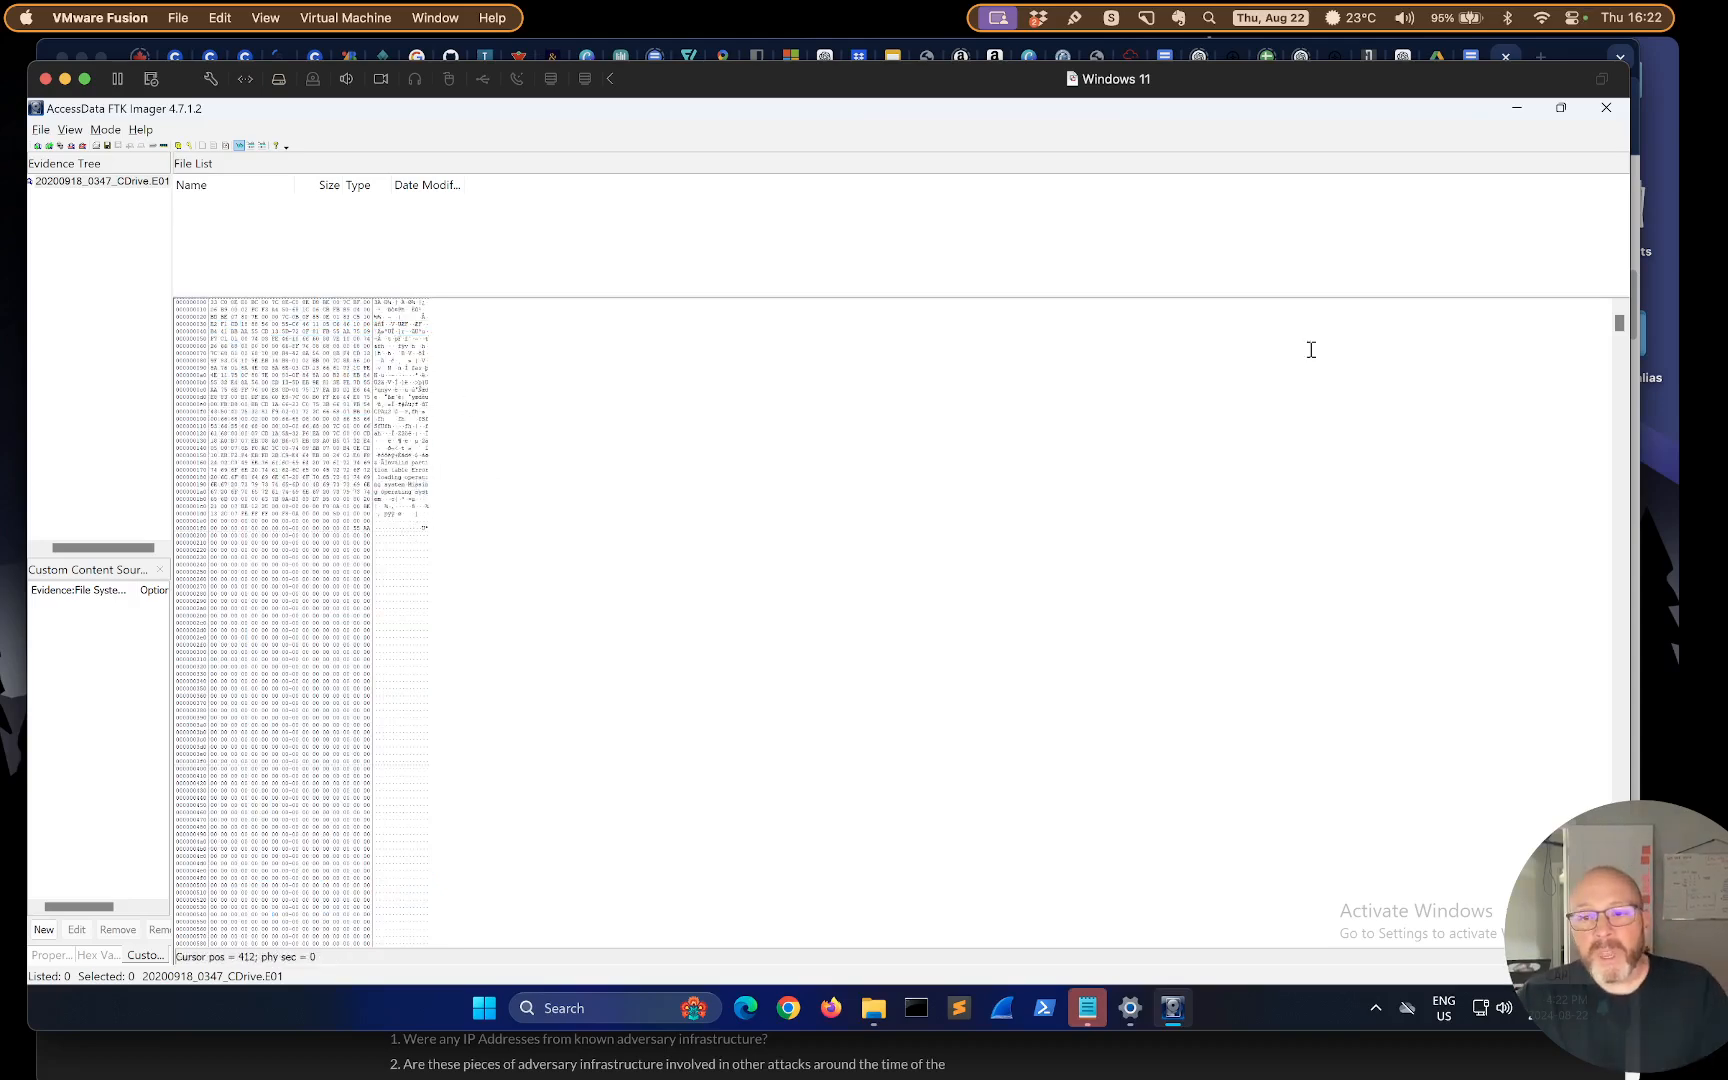
key(Caps_Lock)
key(Caps_Lock)
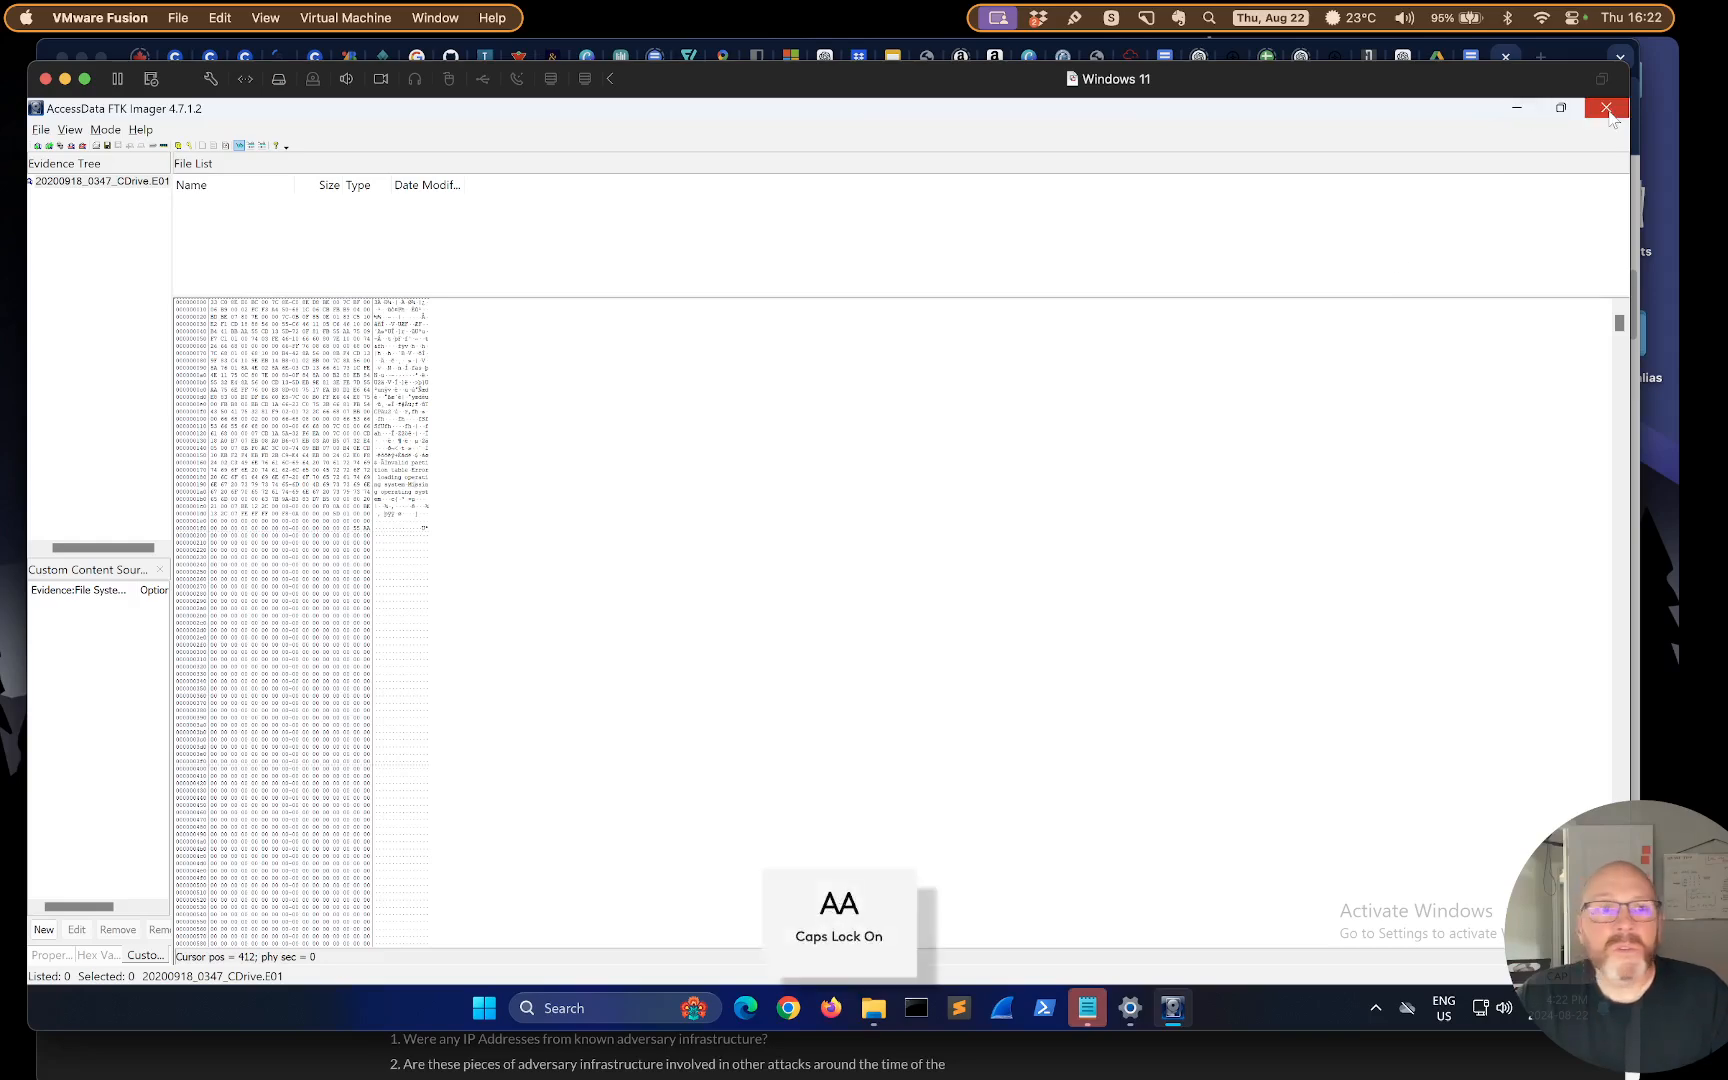
click(1606, 108)
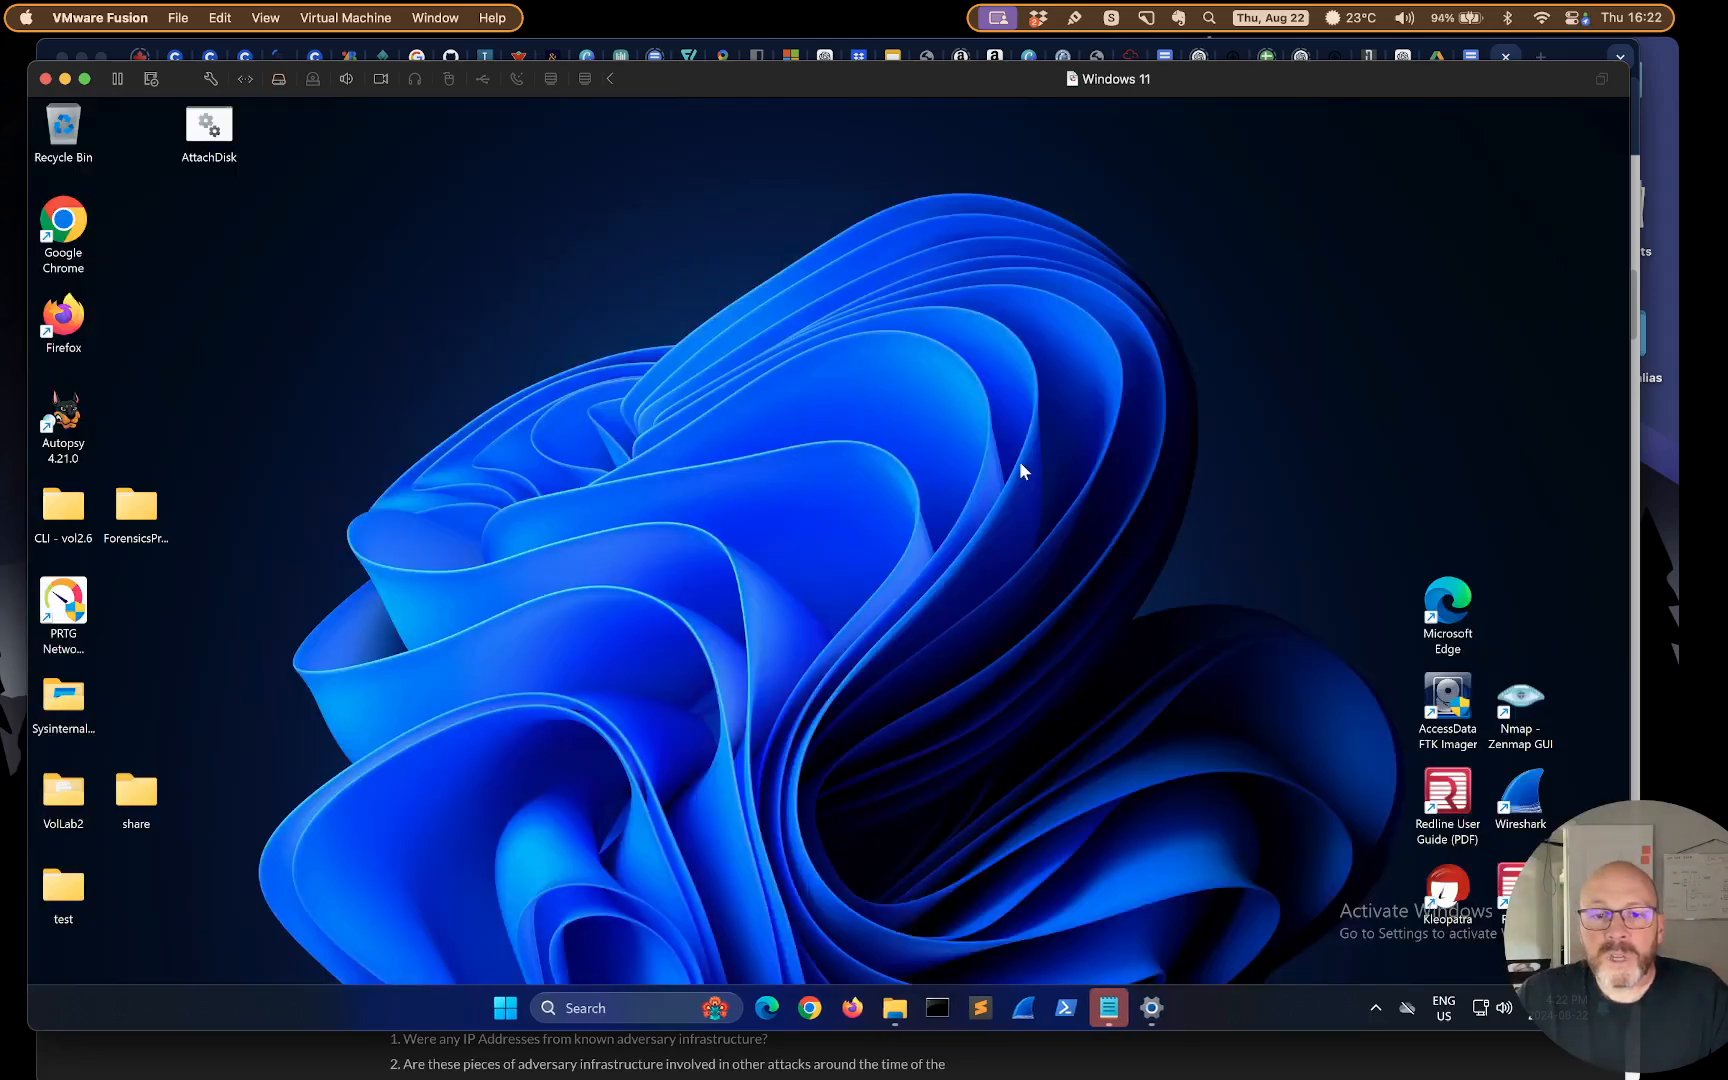
Check the scale and resolution in the Windows display settings, and minimize the settings window
click(1158, 1015)
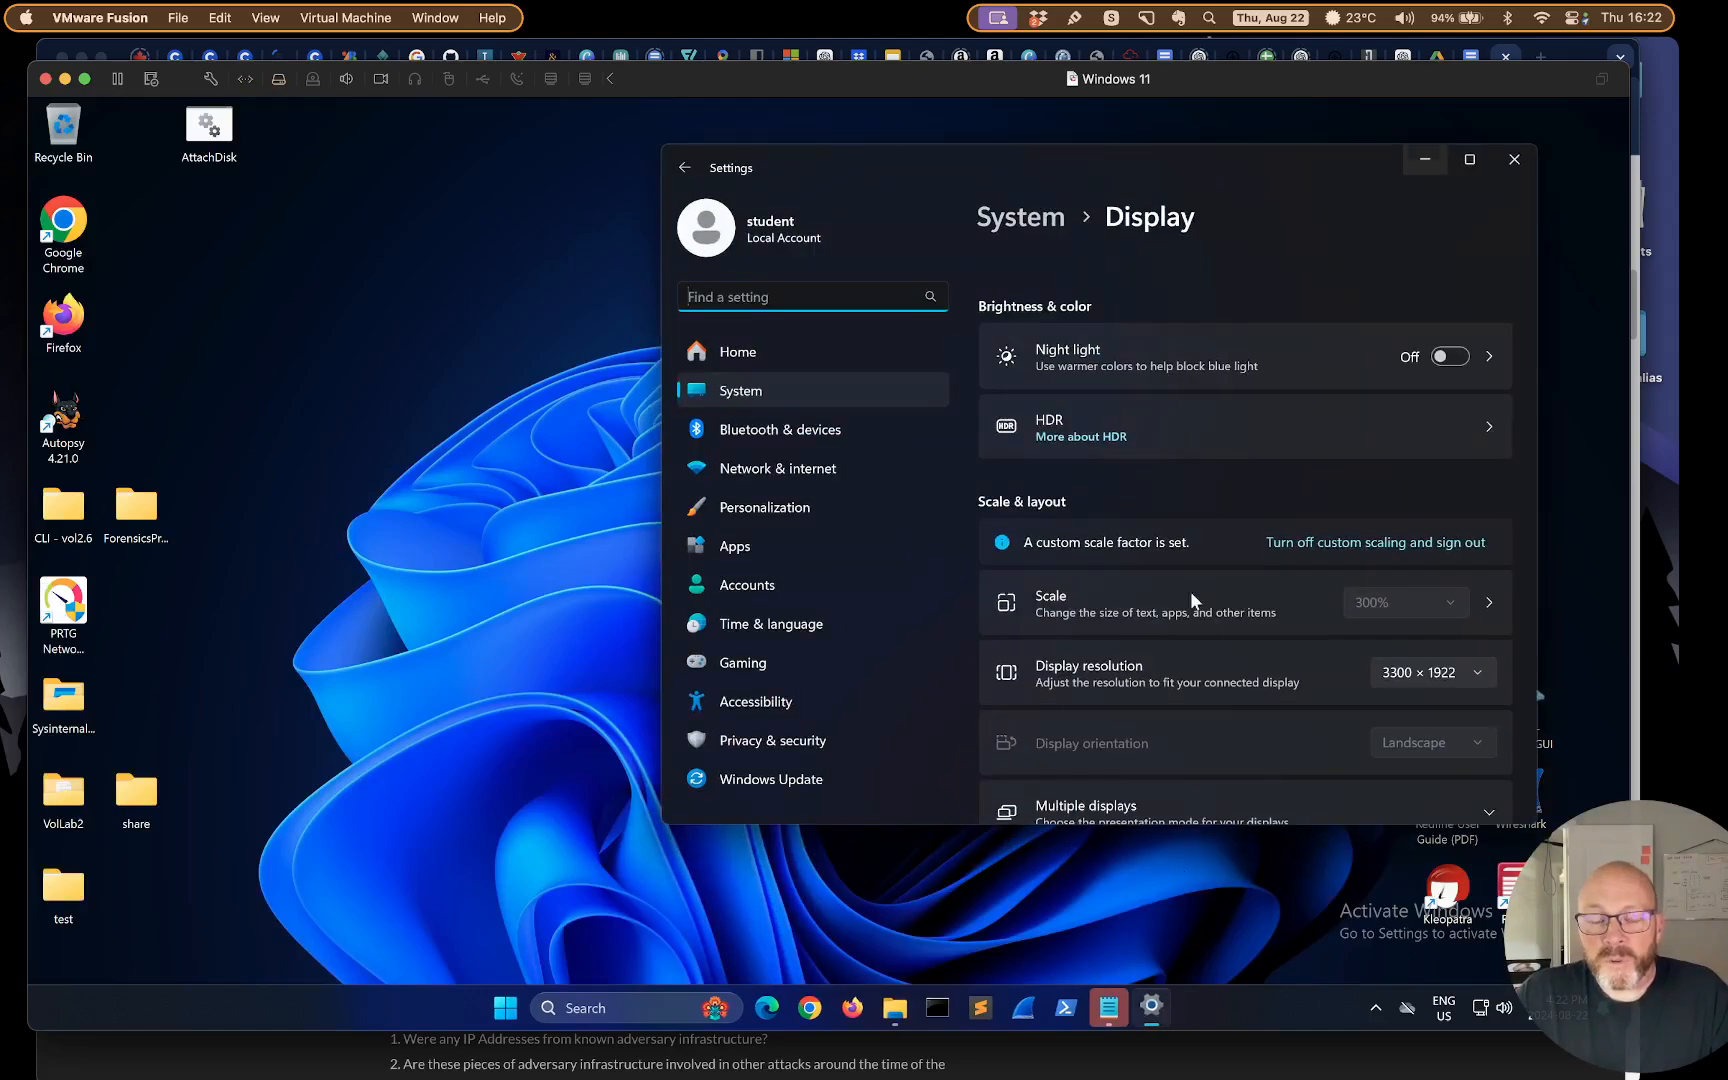
drag(1225, 170, 1013, 181)
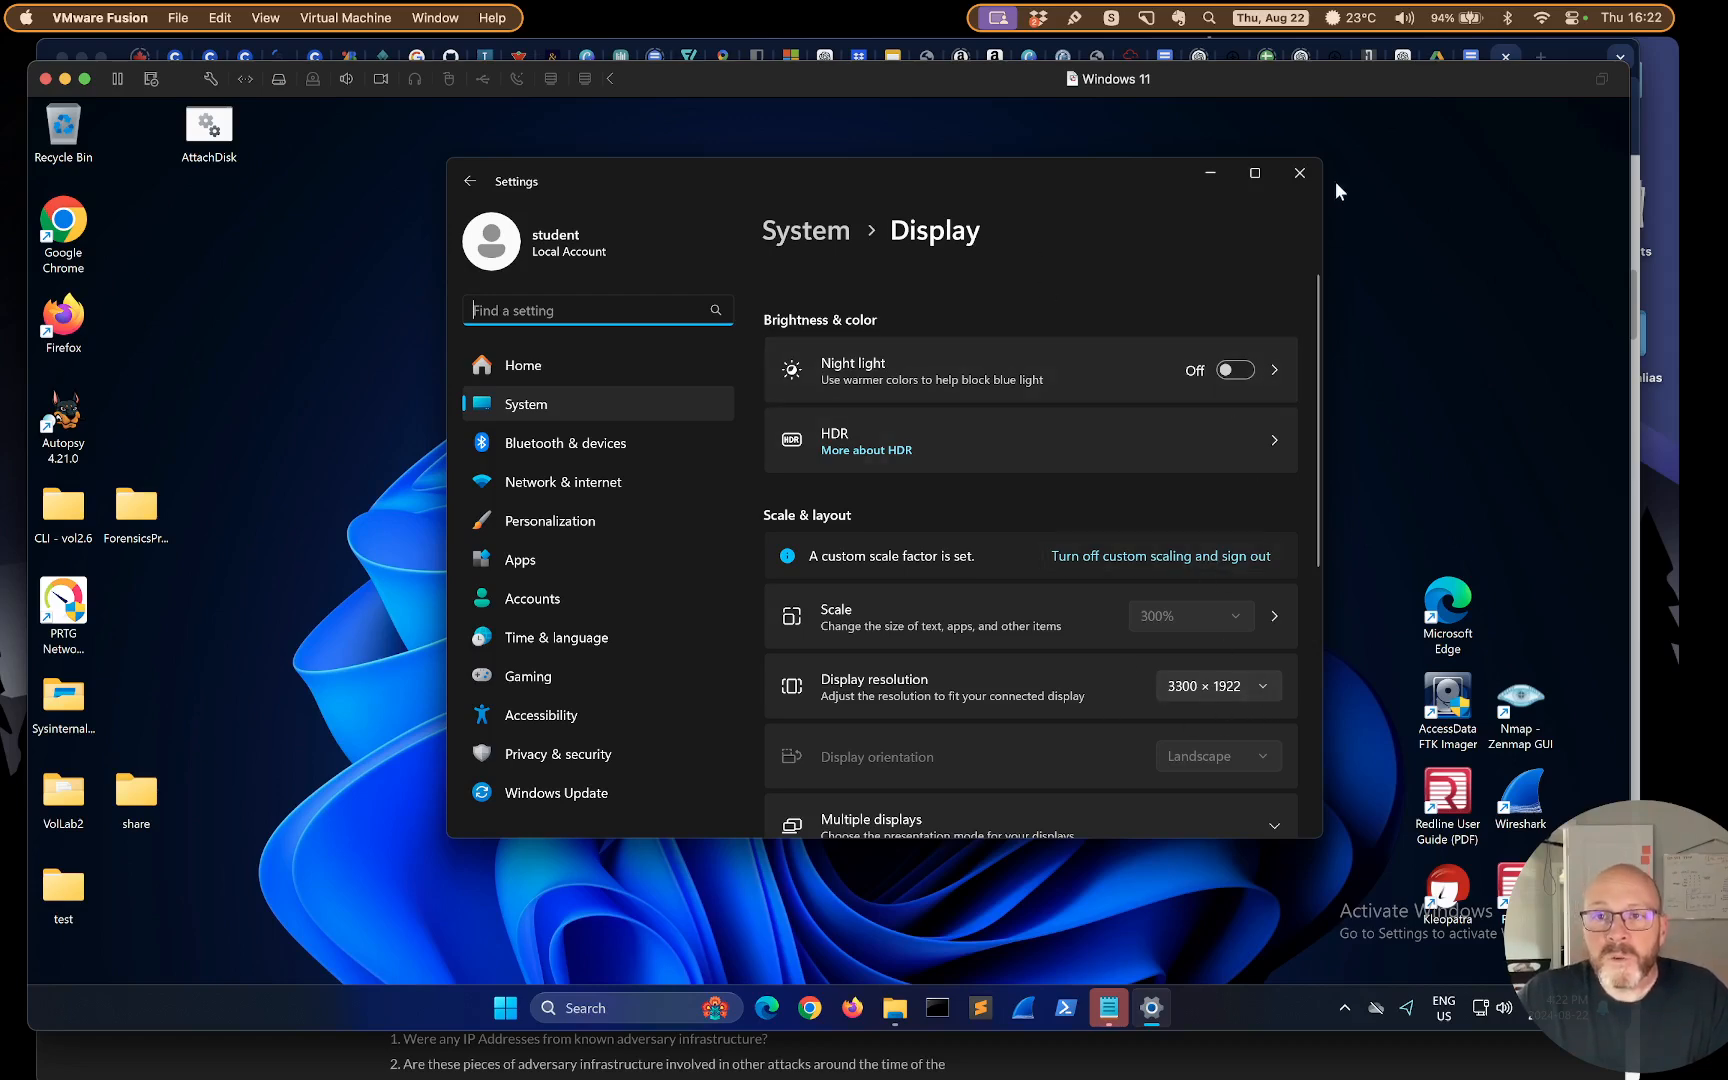
click(1214, 174)
key(Caps_Lock)
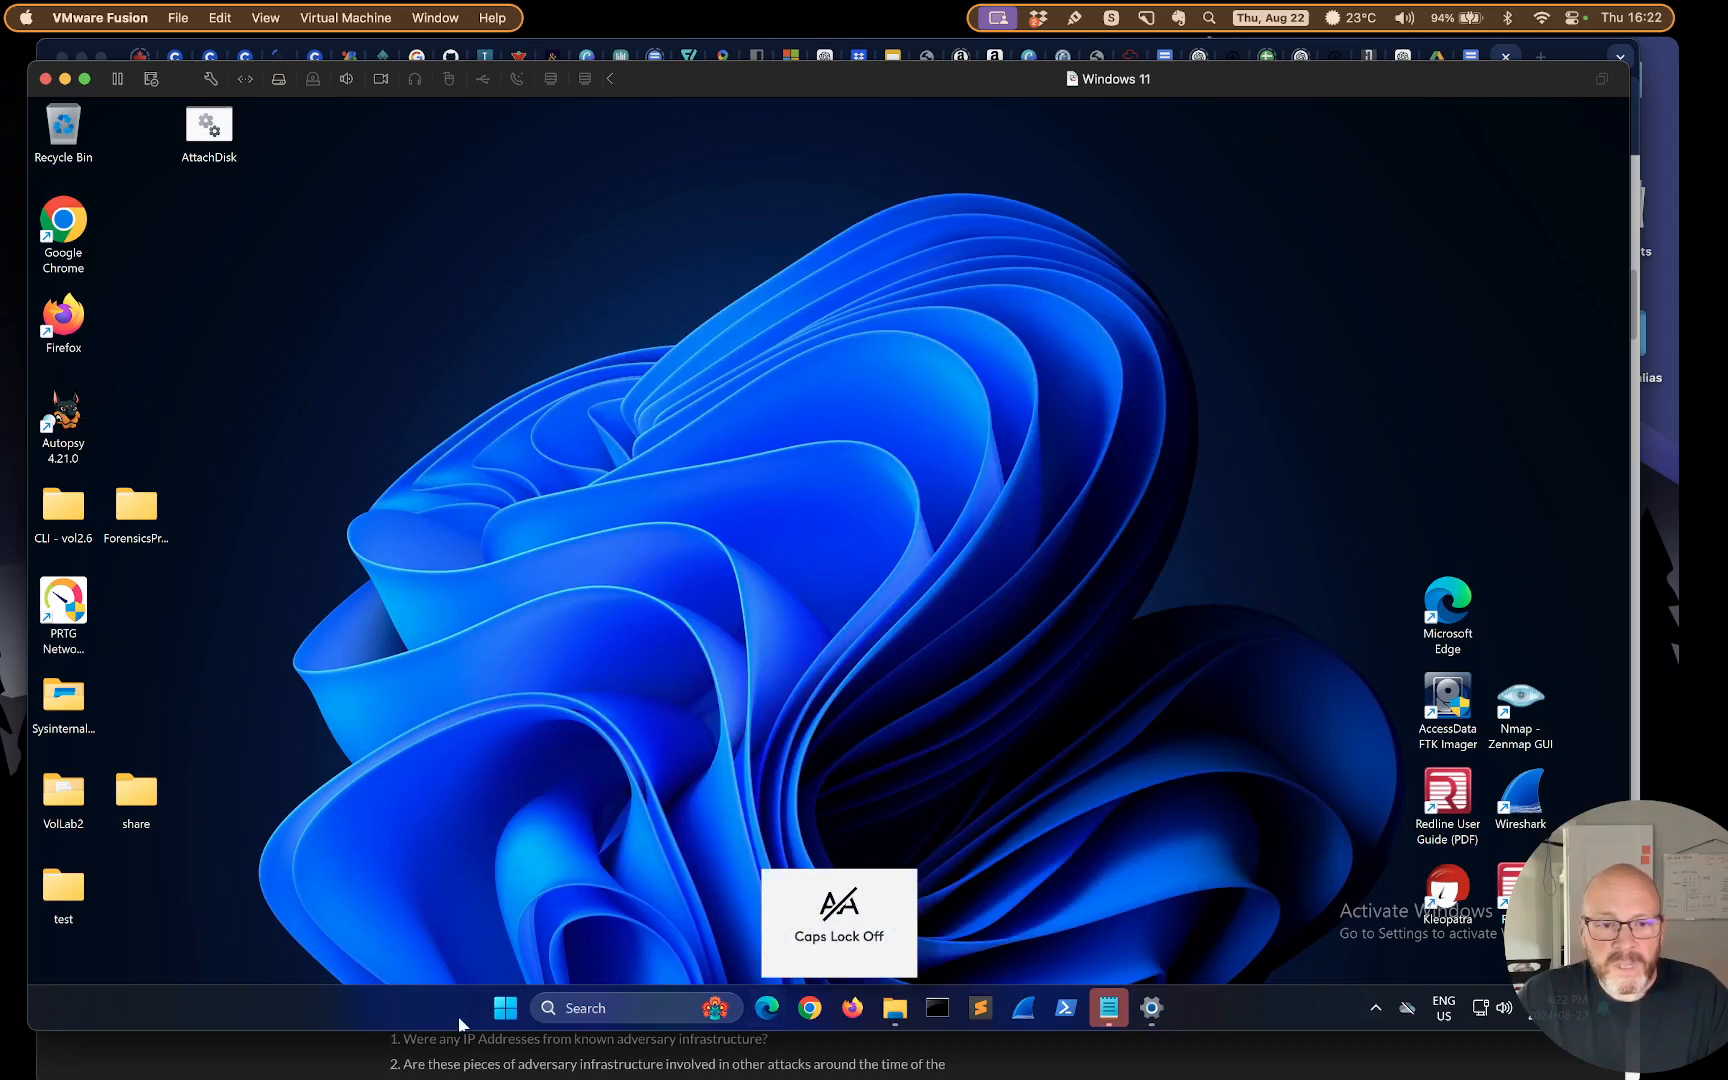
Search the installed apps for FTK and open the file location of FTK Imager
key(Caps_Lock)
click(504, 1010)
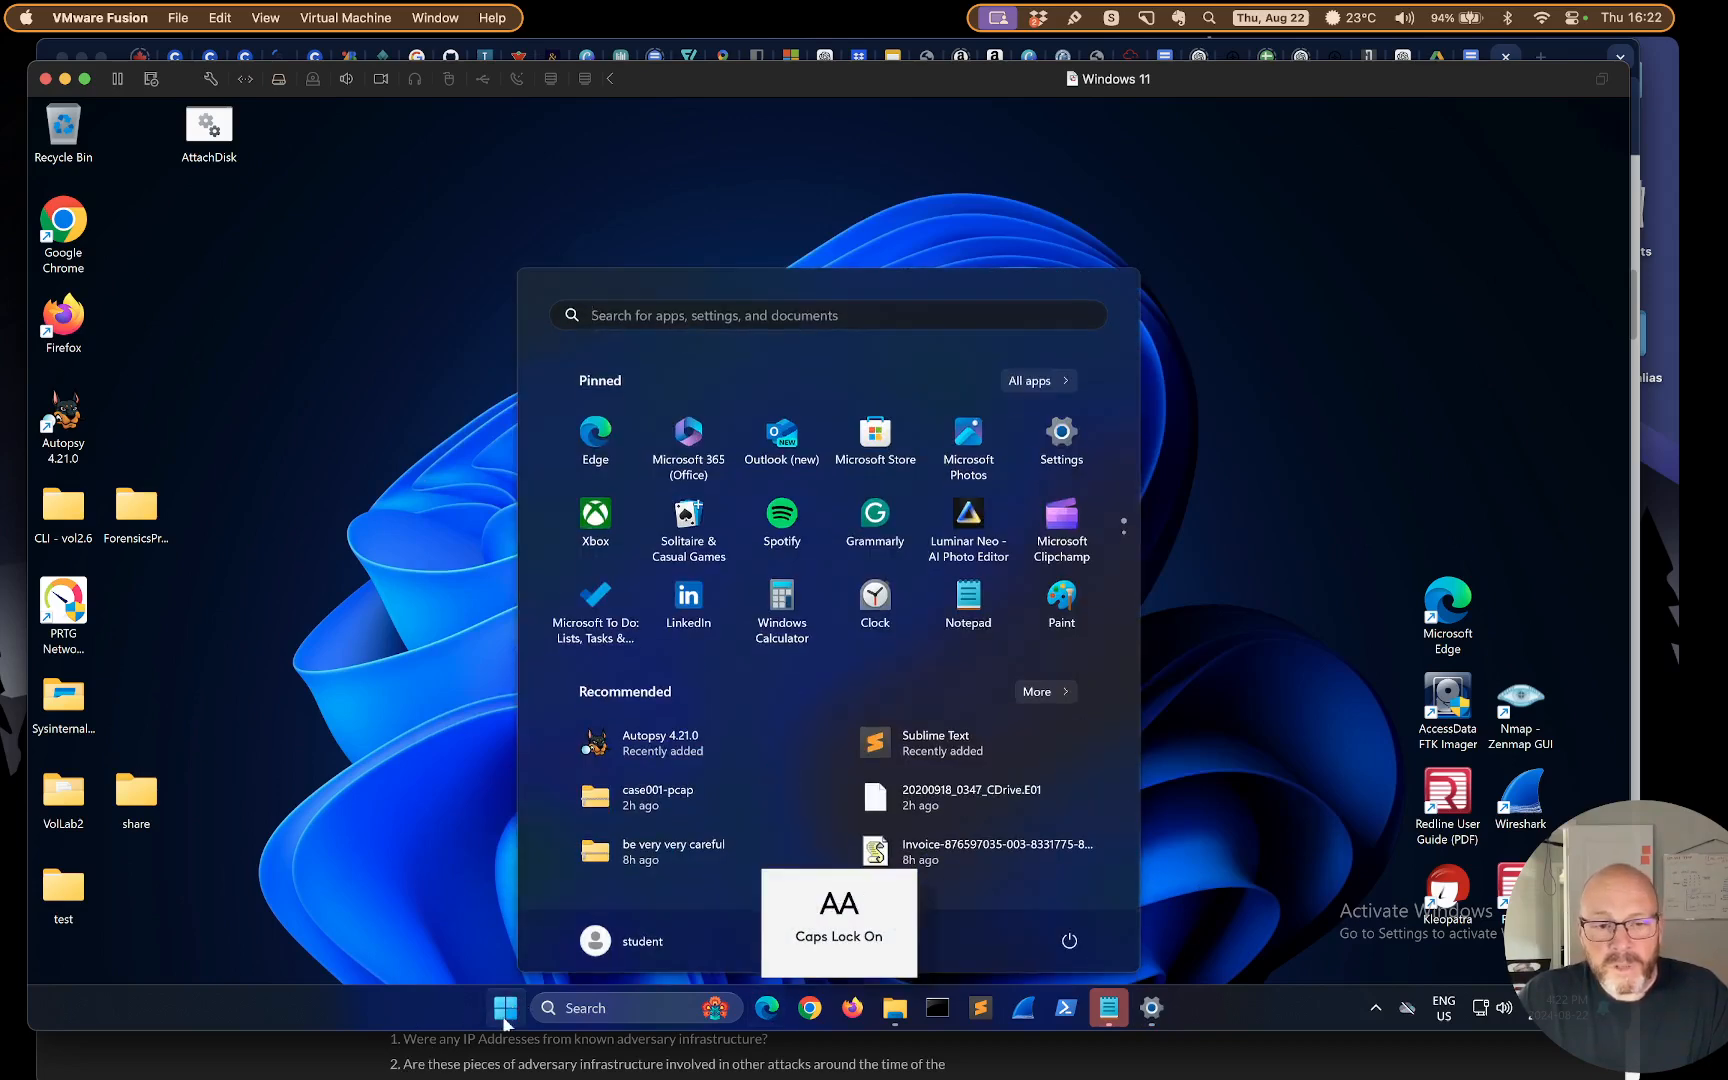
text(FTK)
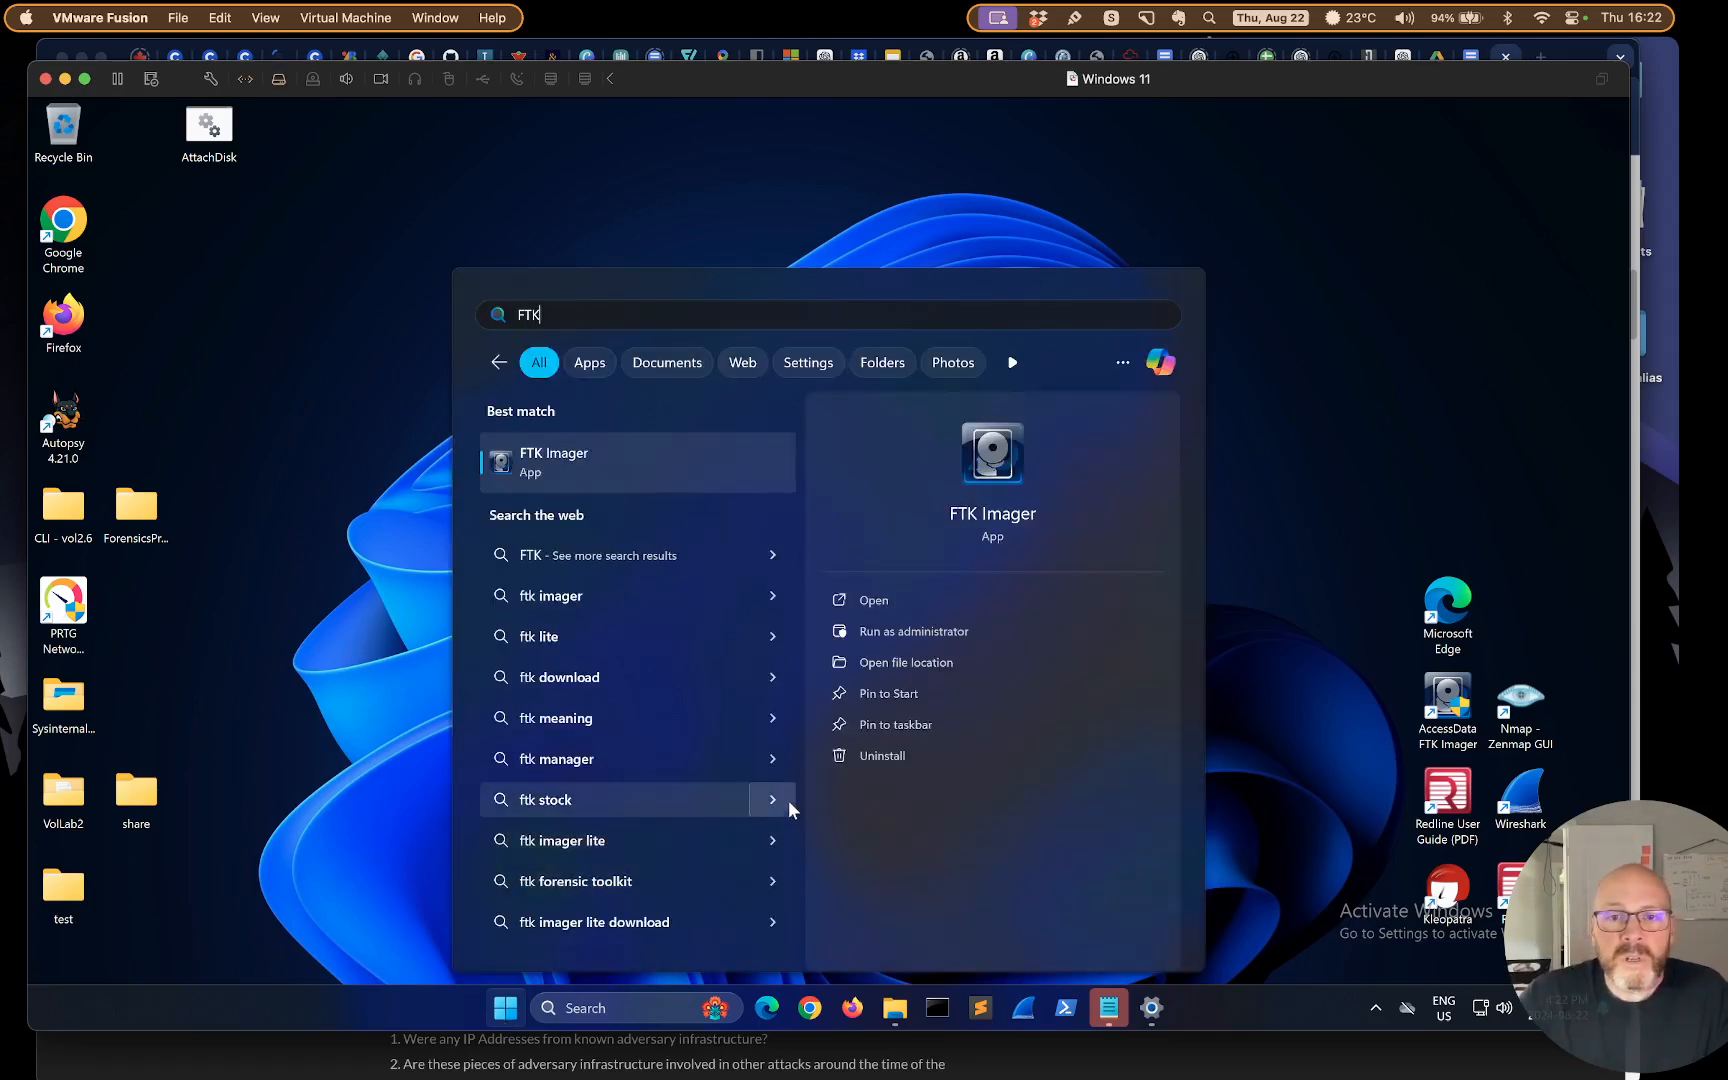
click(548, 462)
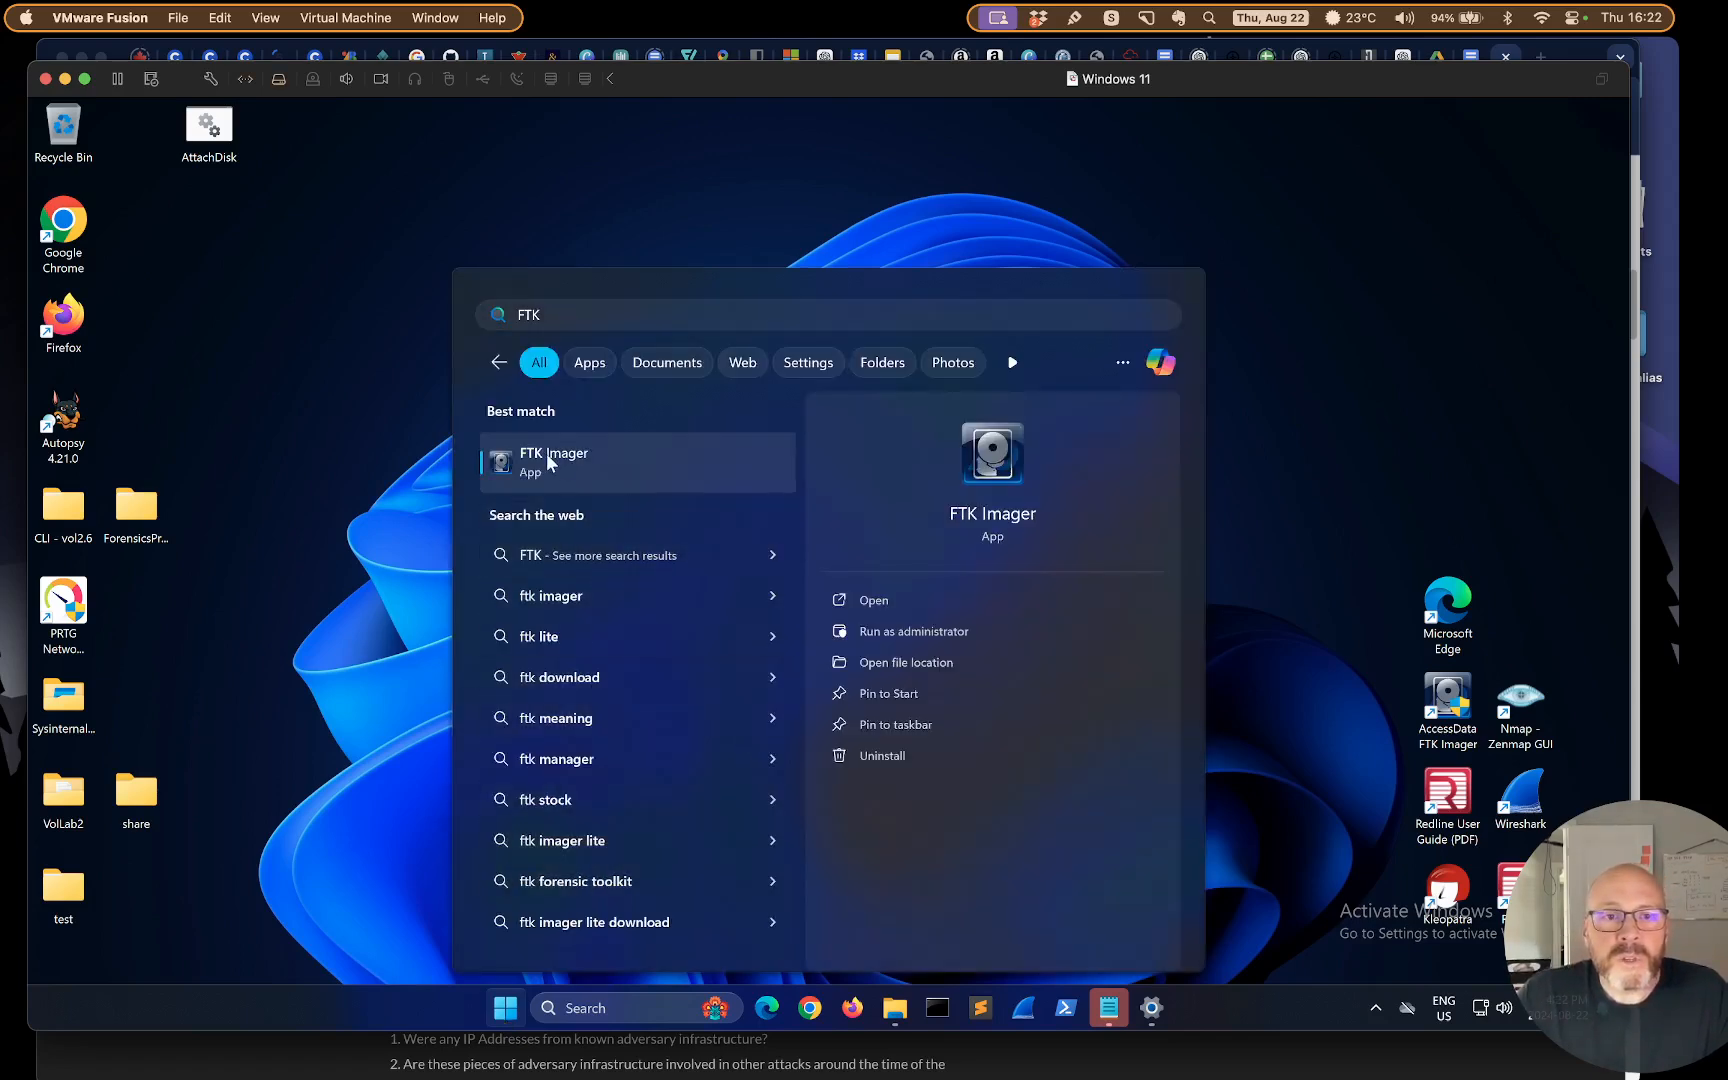
right_click(548, 462)
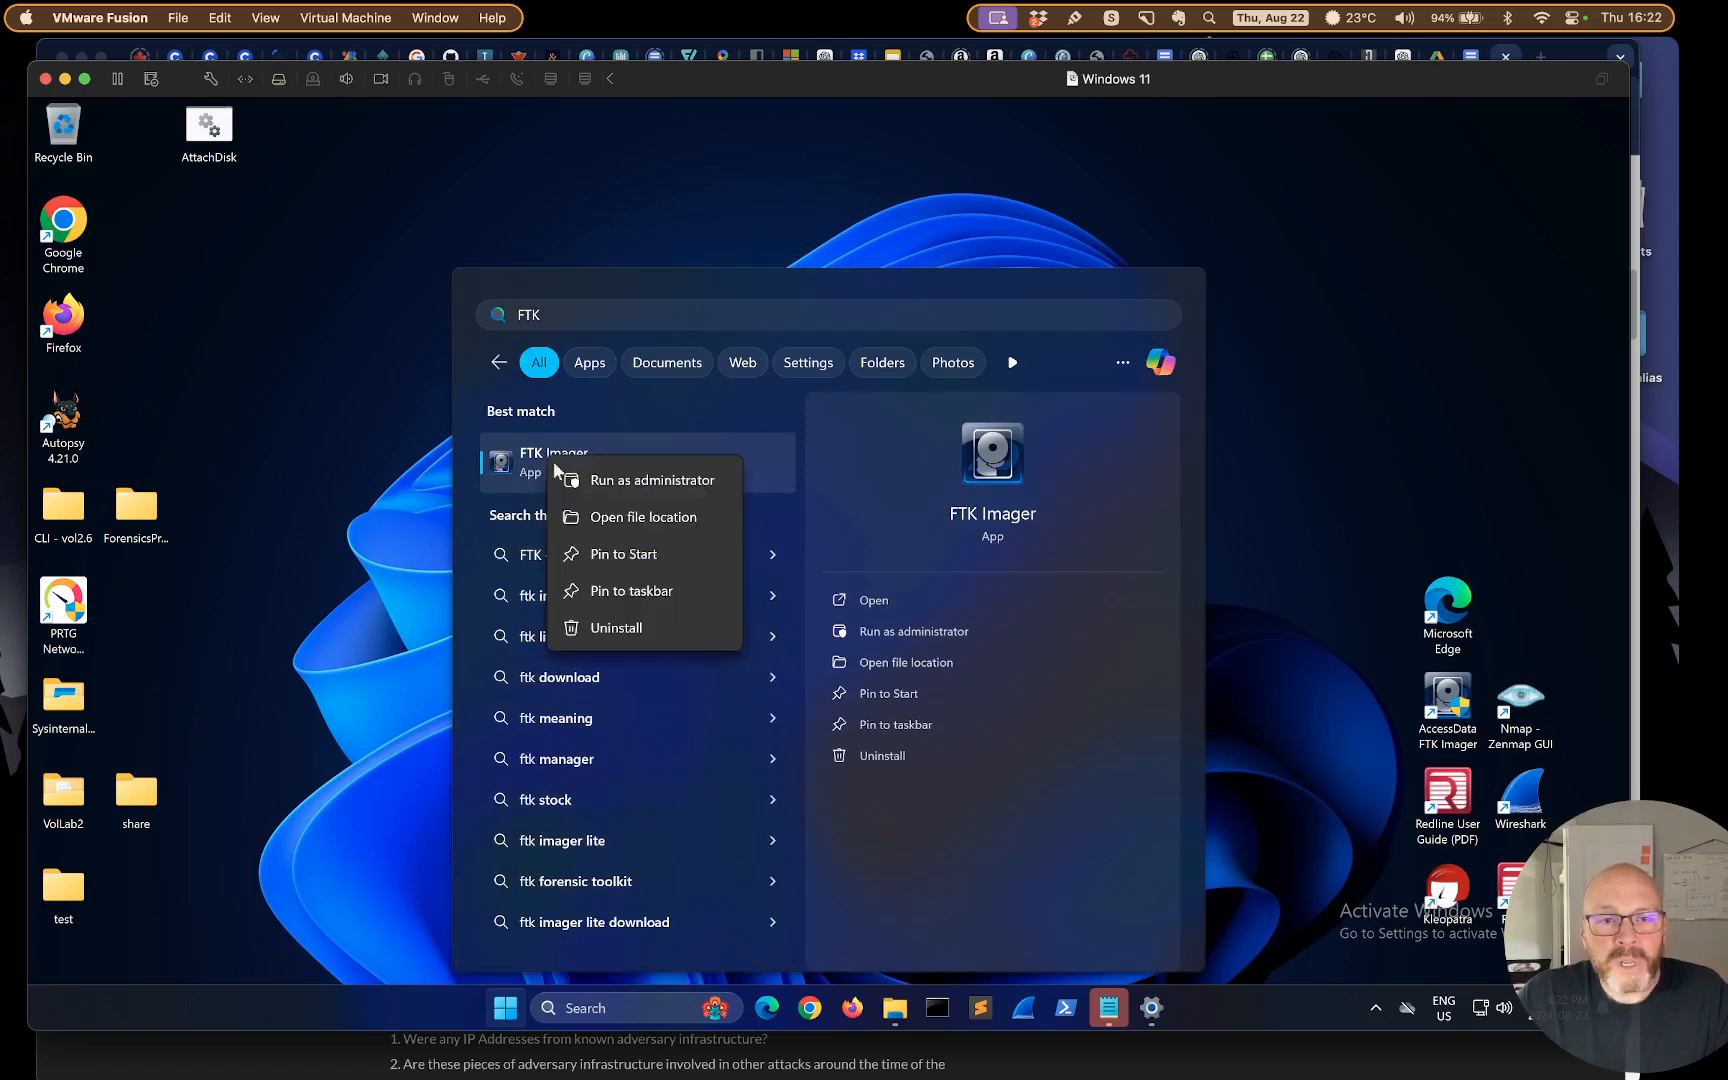
click(698, 517)
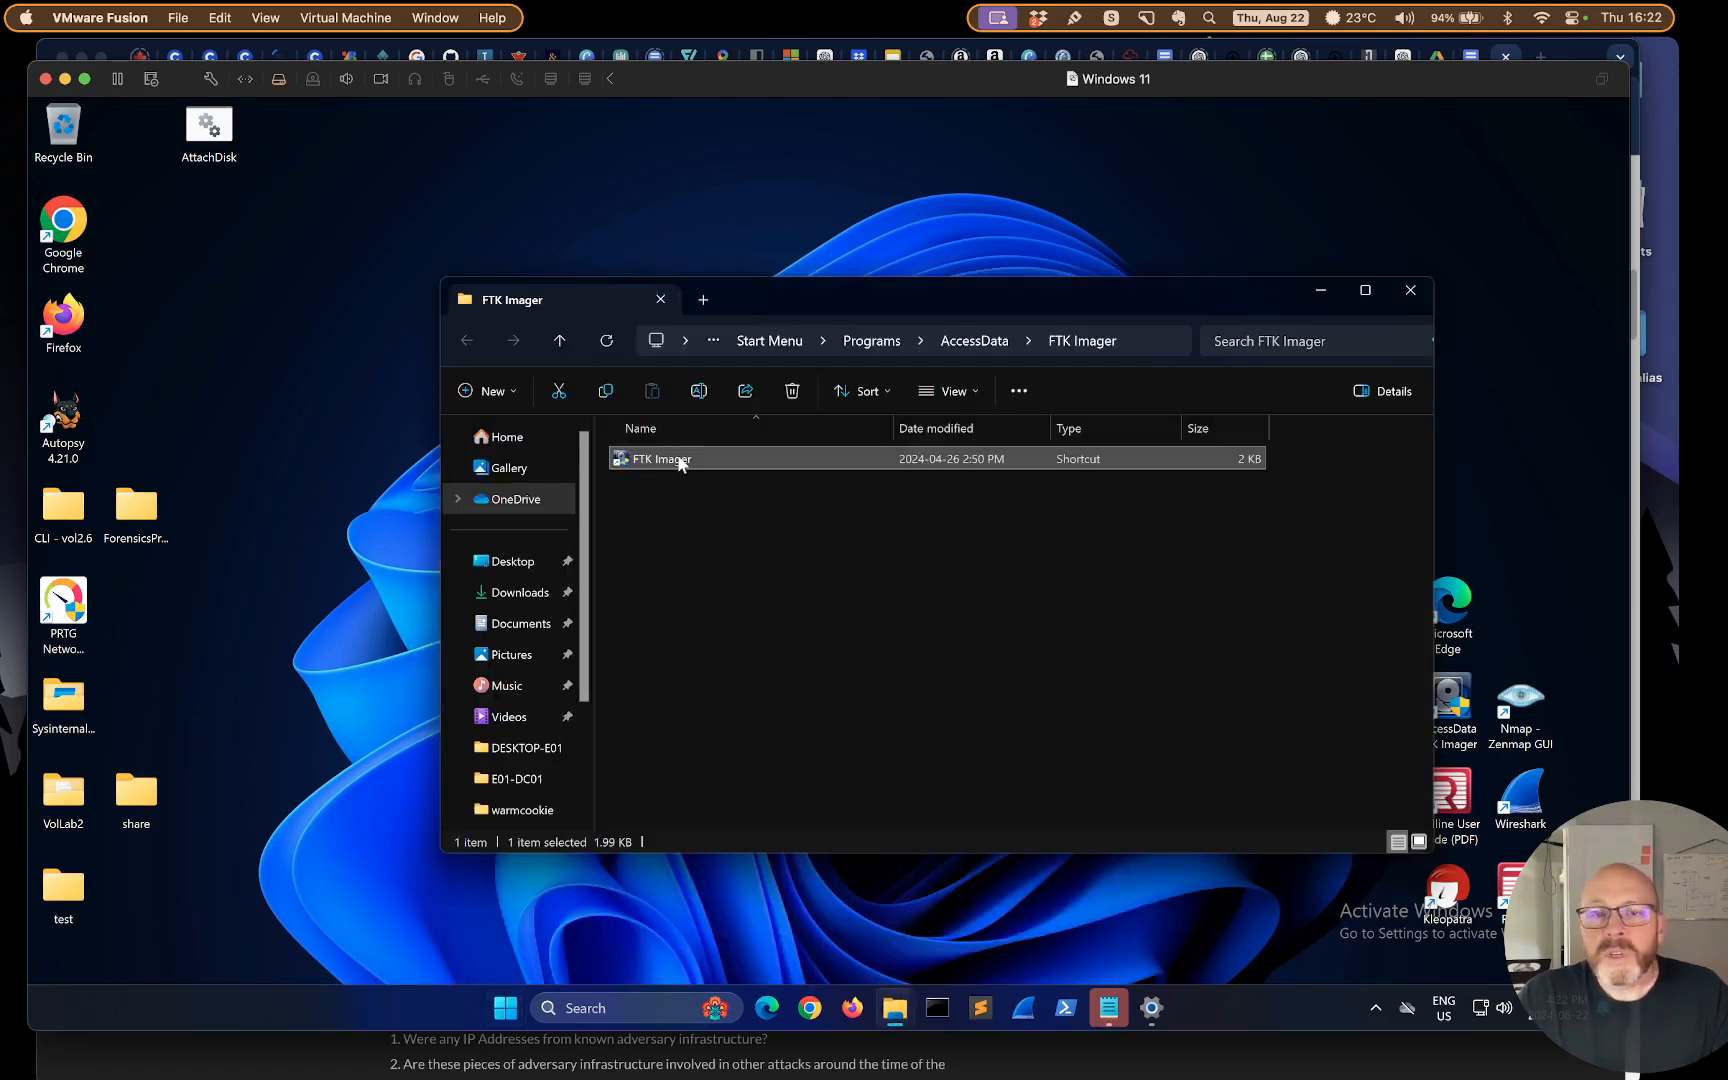
Open the high DPI compatibility settings of the FTK Imager shortcut
double_click(678, 459)
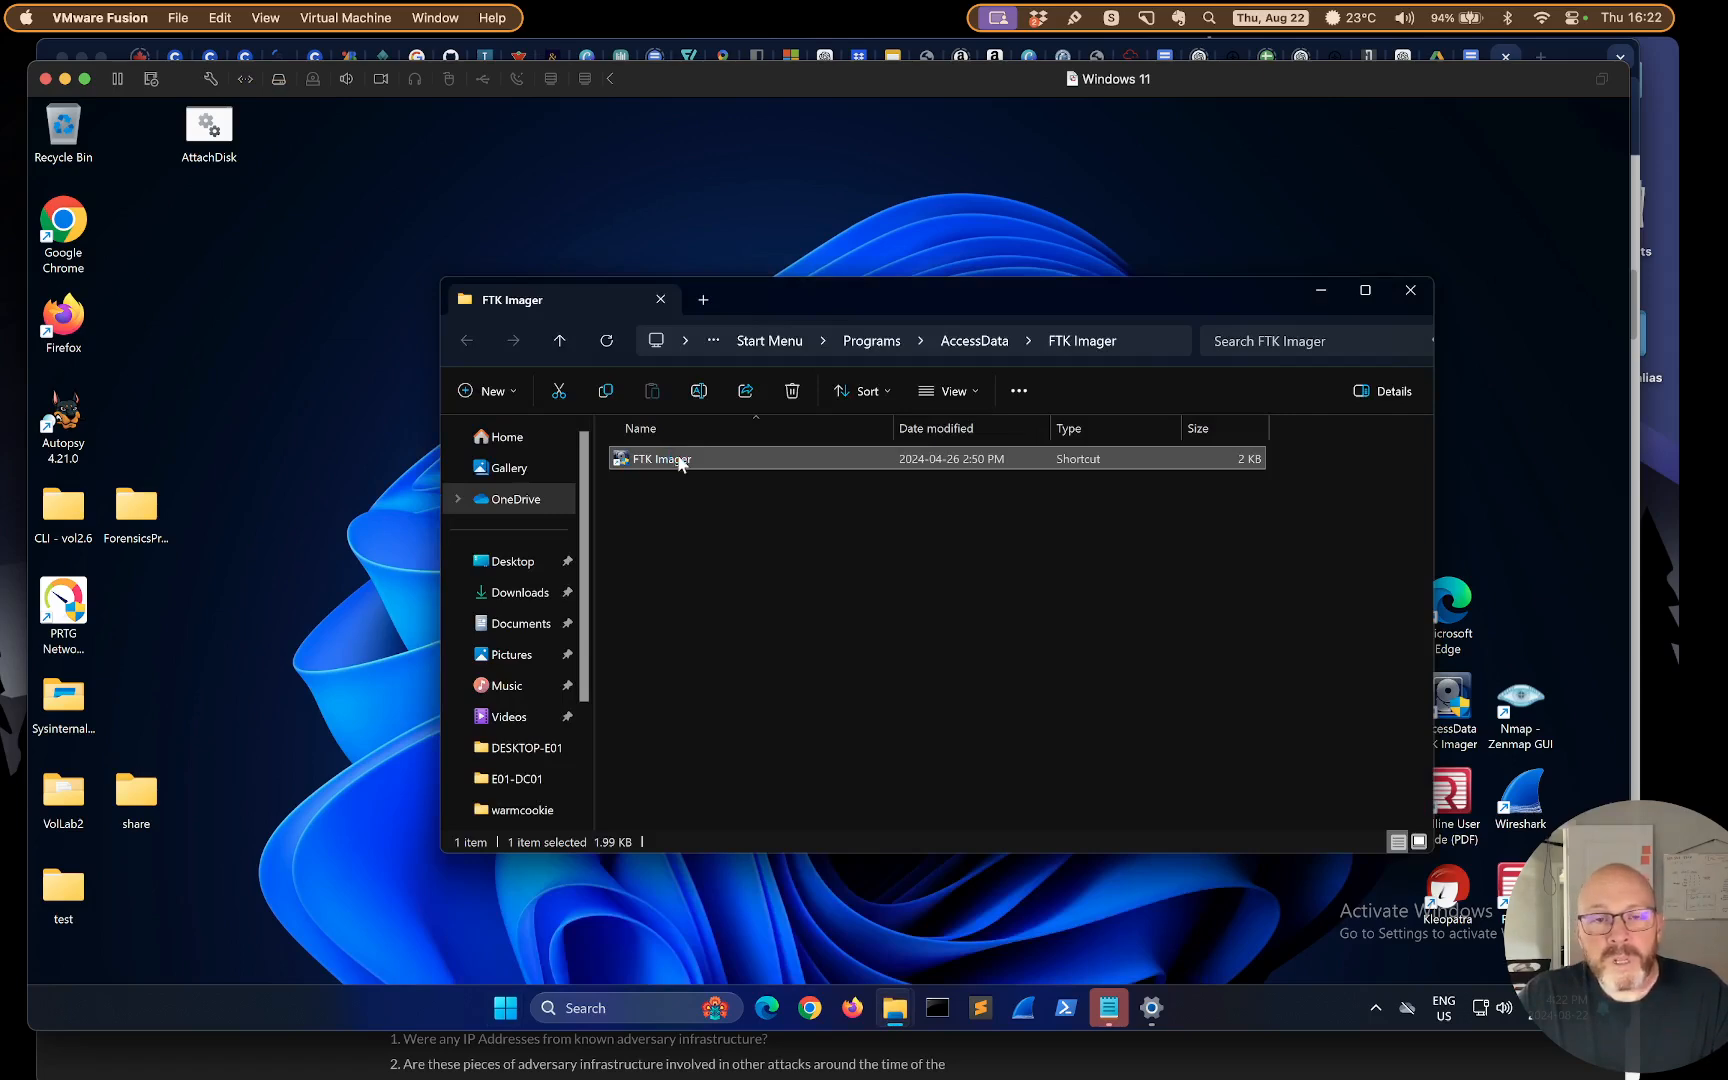
right_click(680, 461)
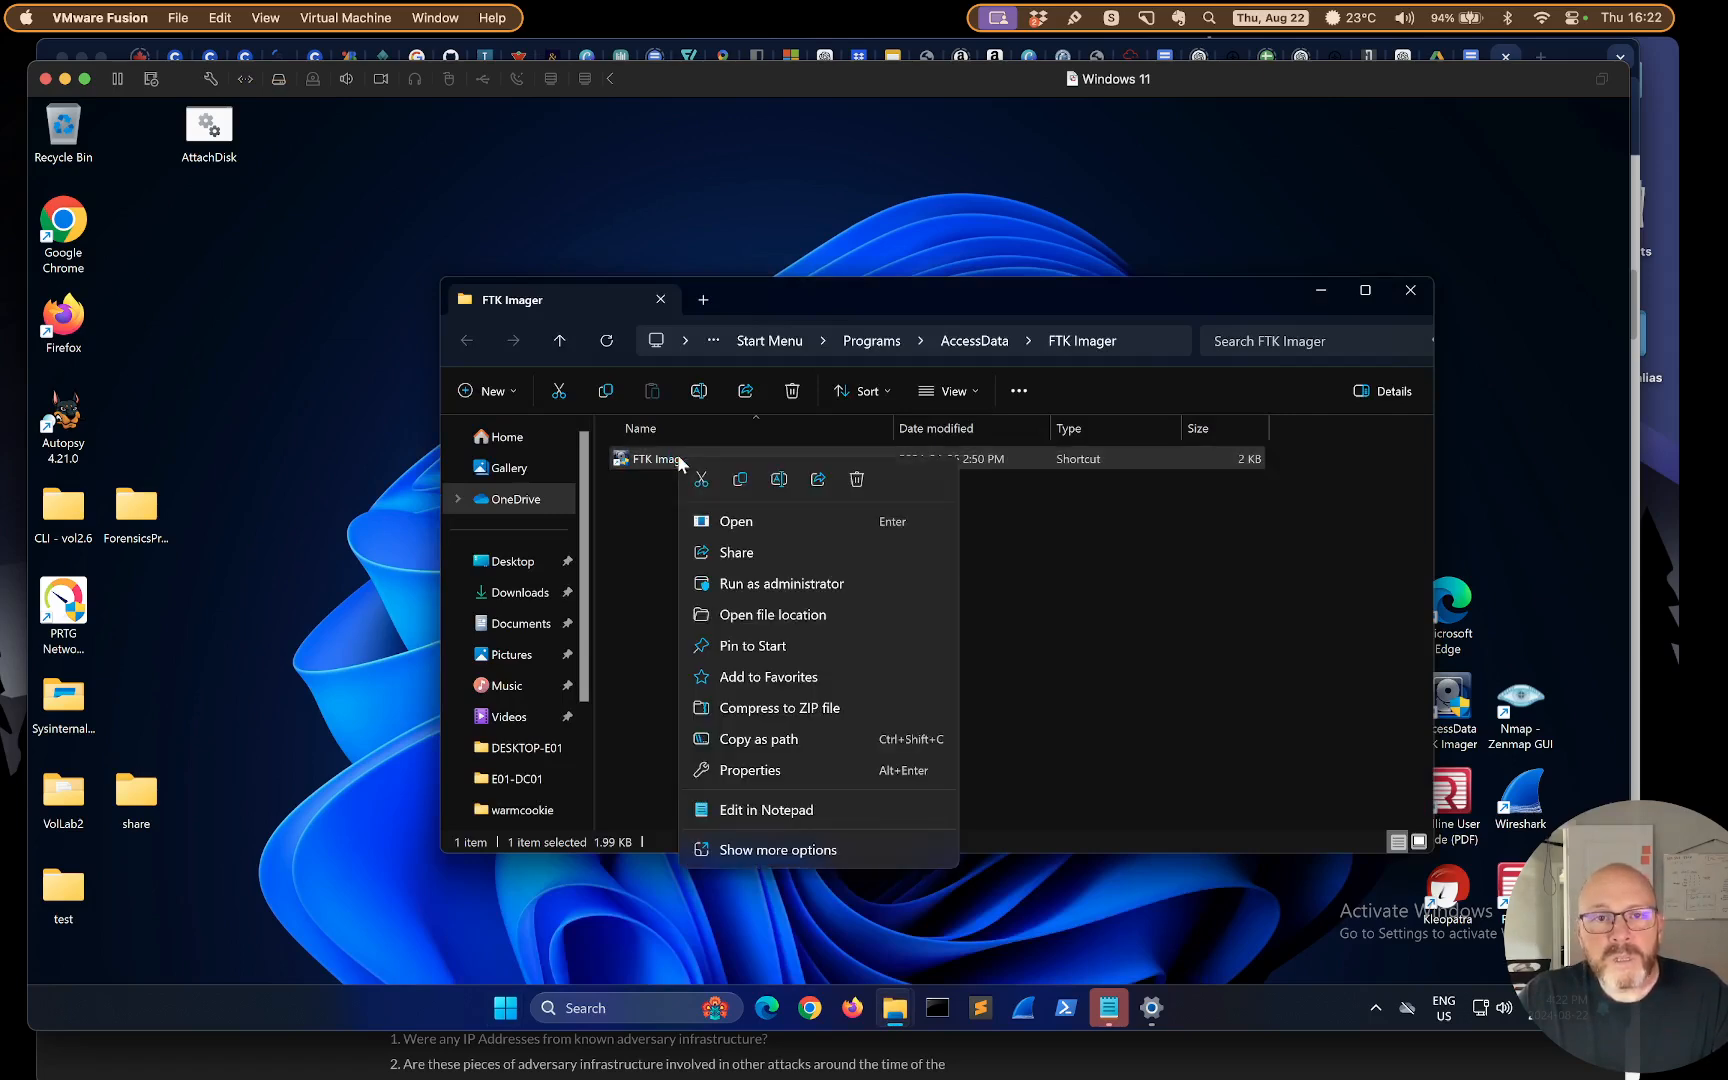
click(751, 770)
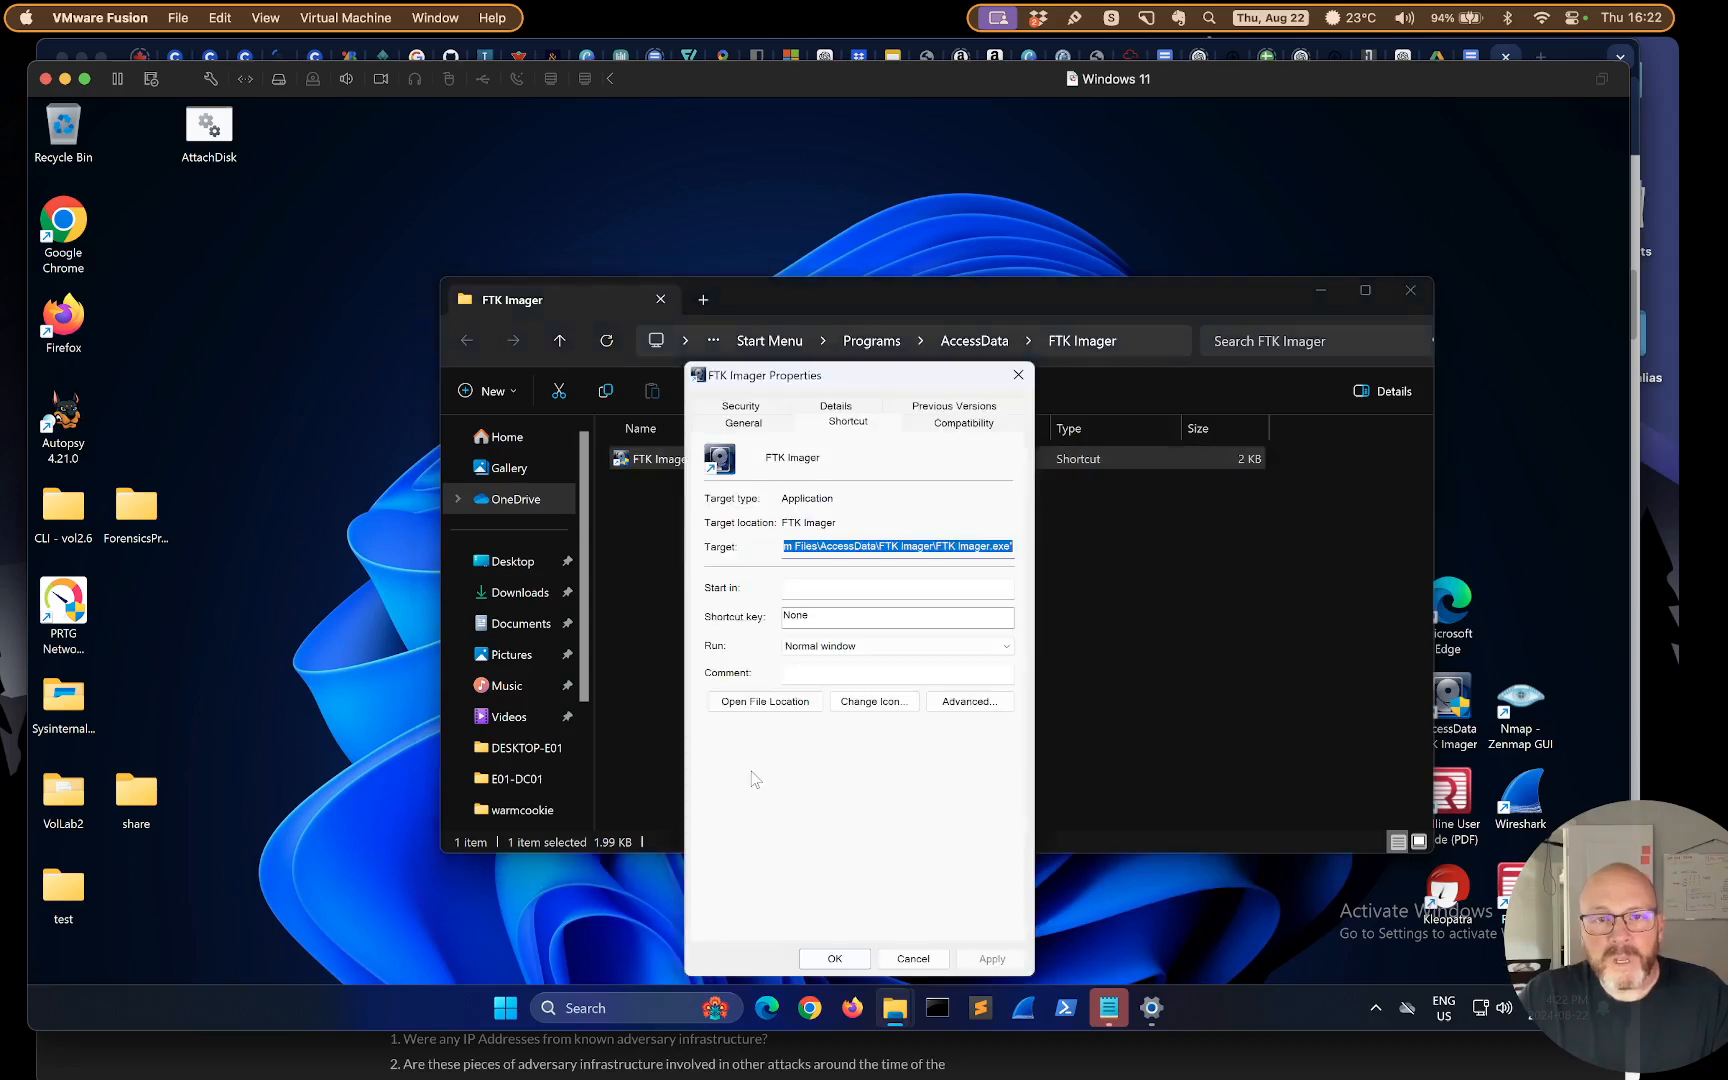
click(967, 424)
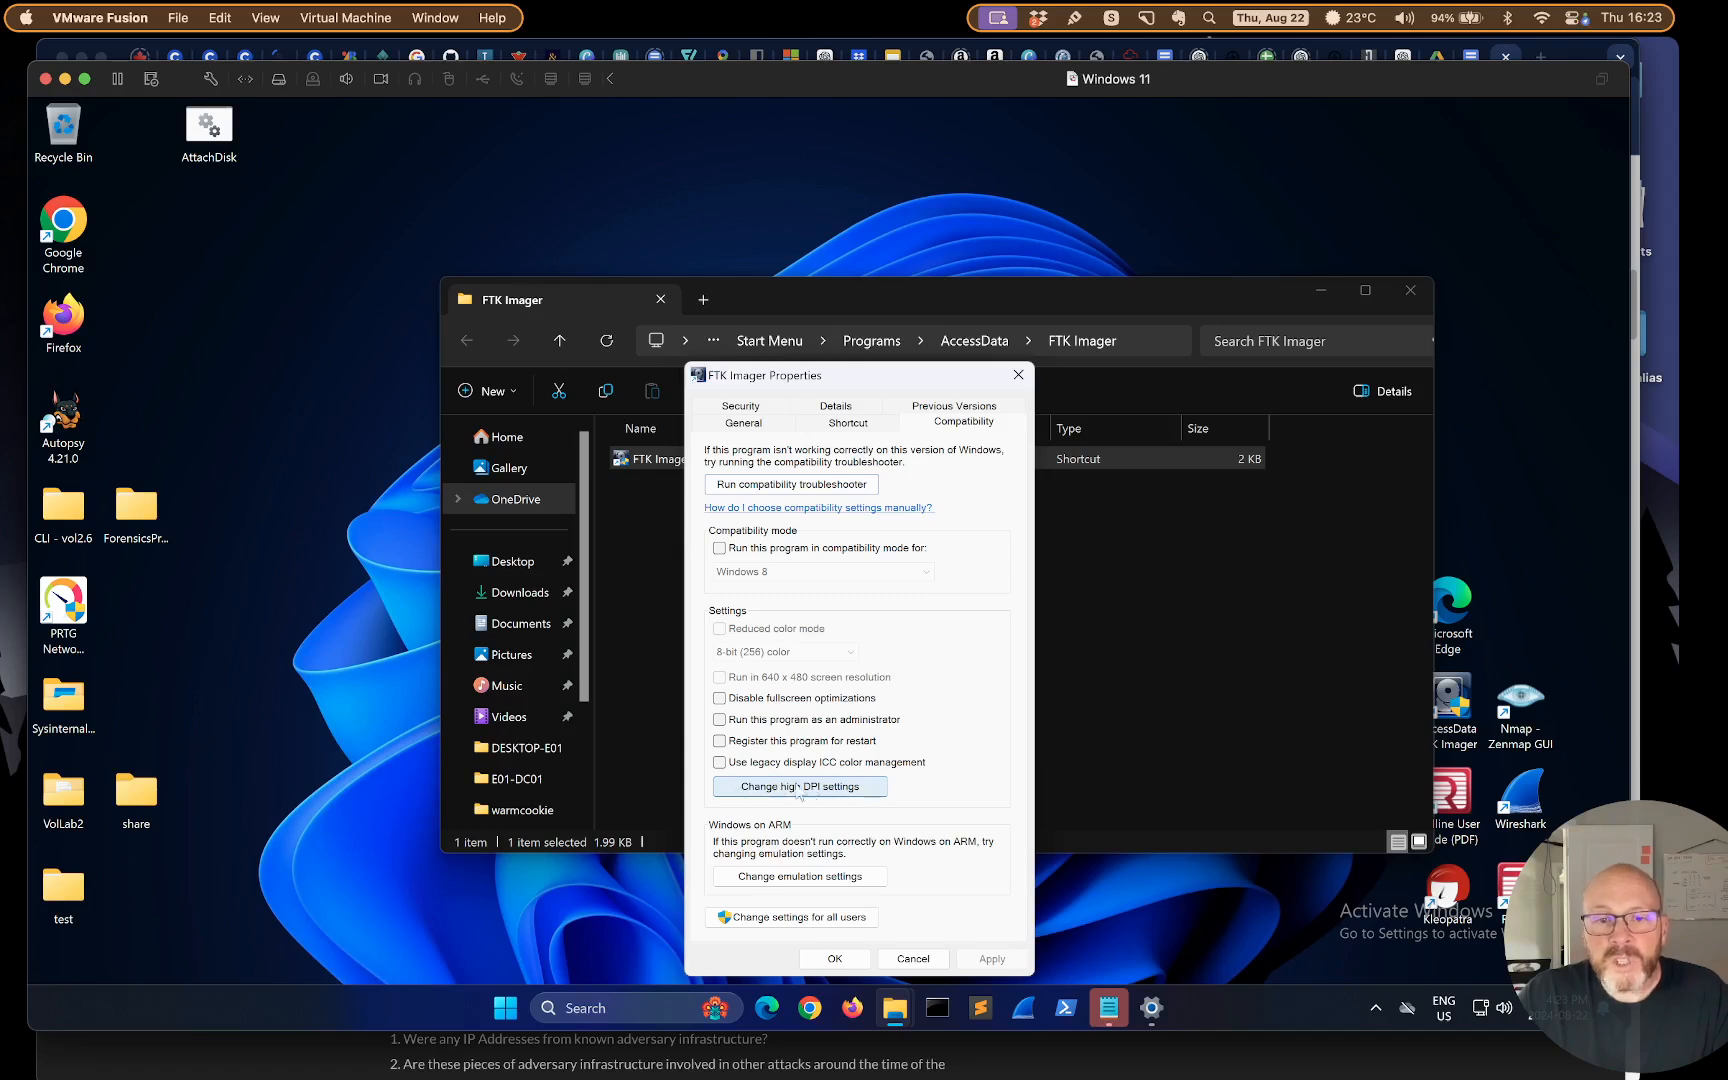
click(838, 788)
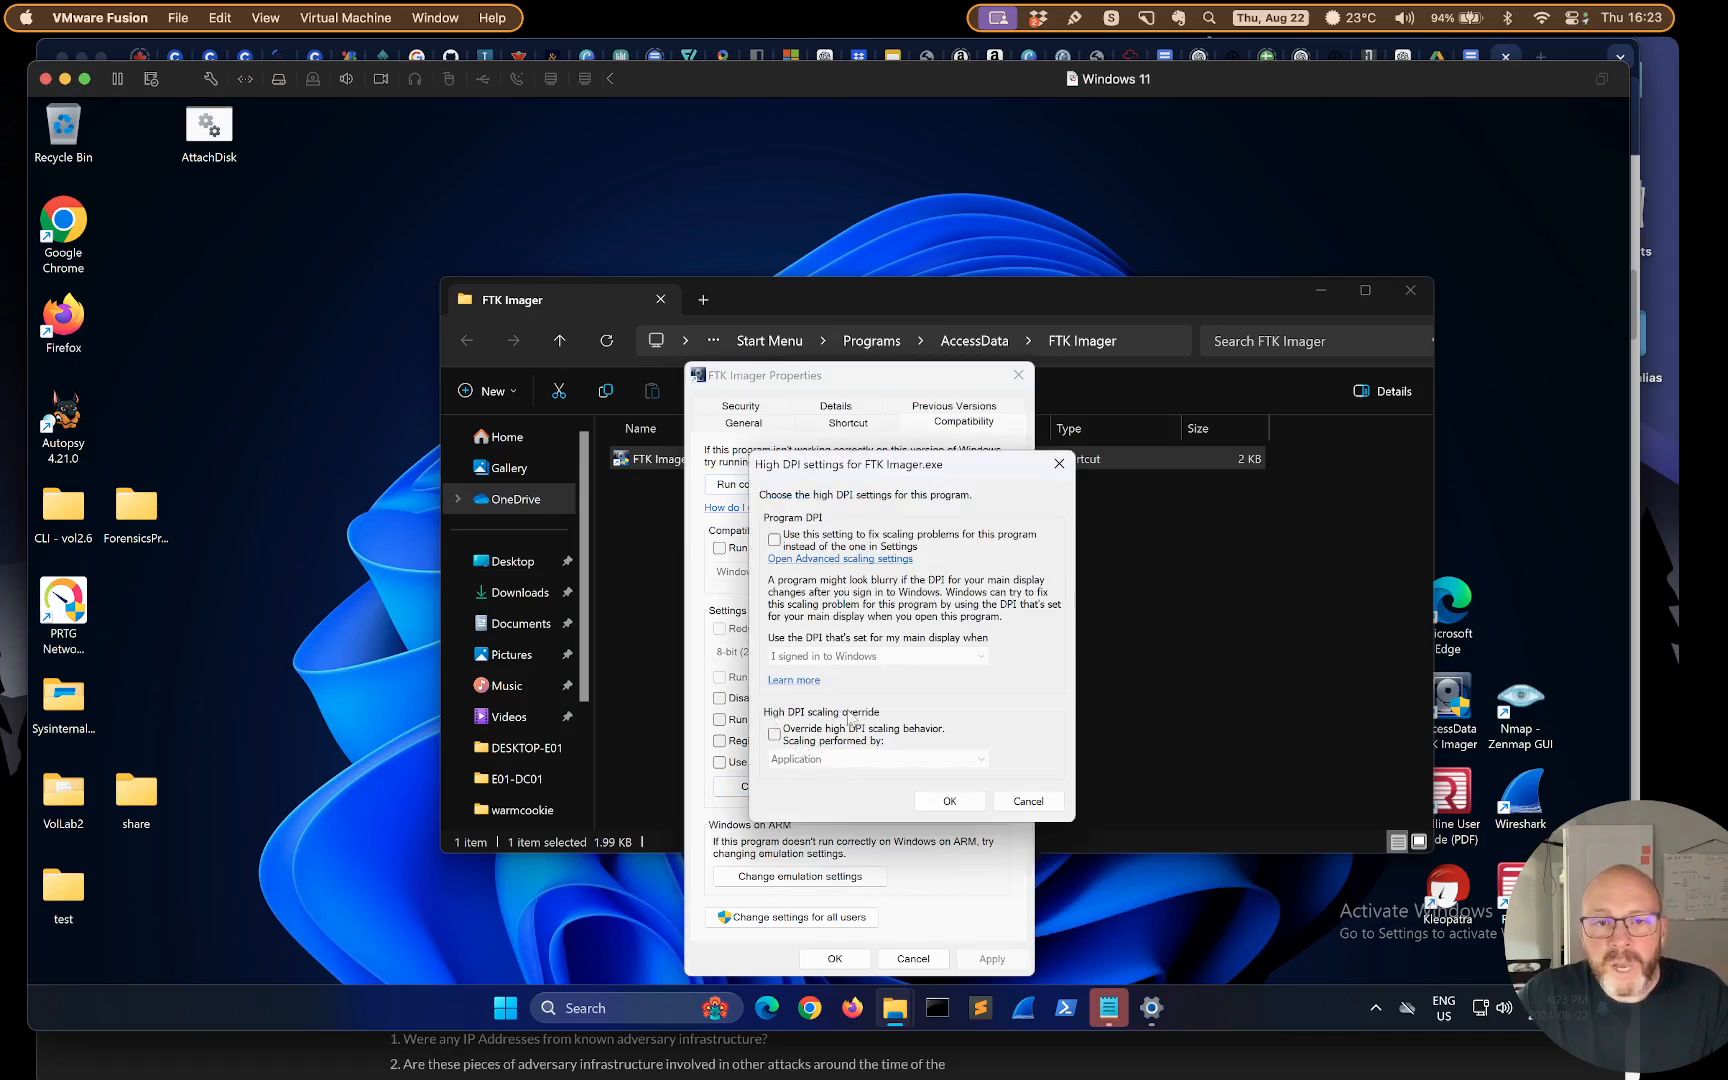
Override the high DPI scaling behavior with scaling performed by System (Enhanced), and apply the shortcut's properties
click(776, 736)
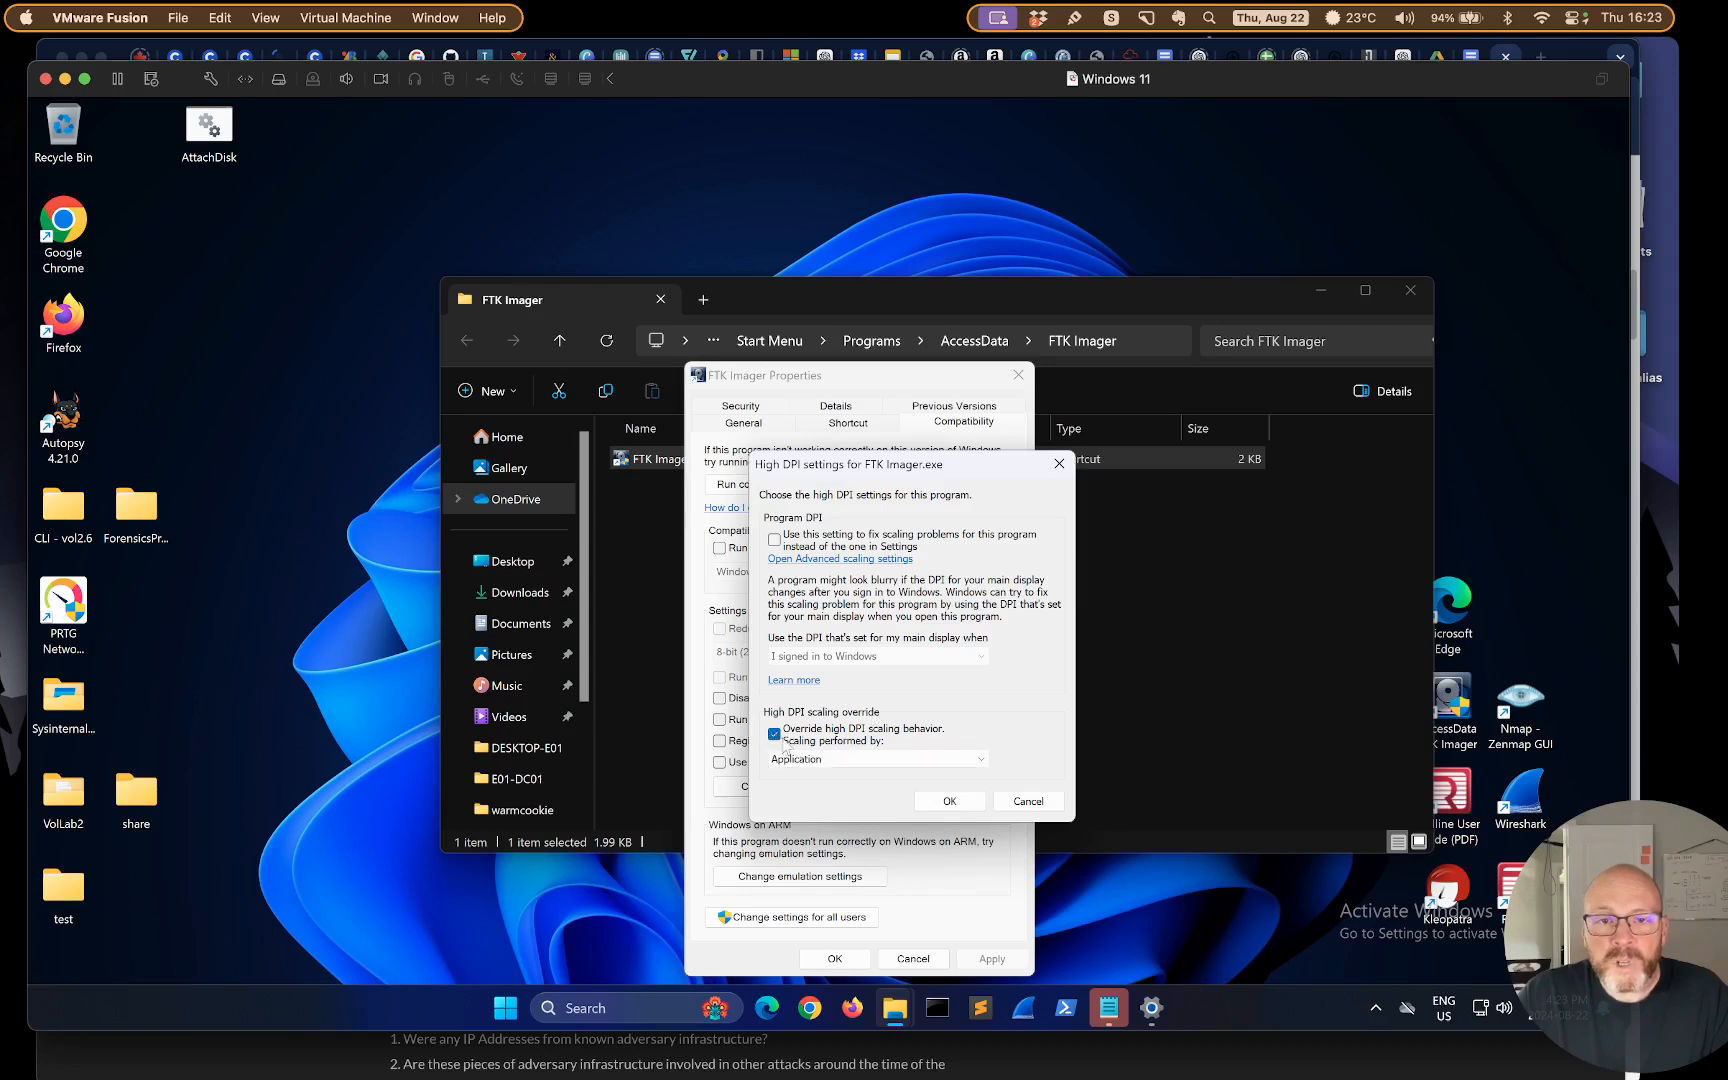
click(828, 762)
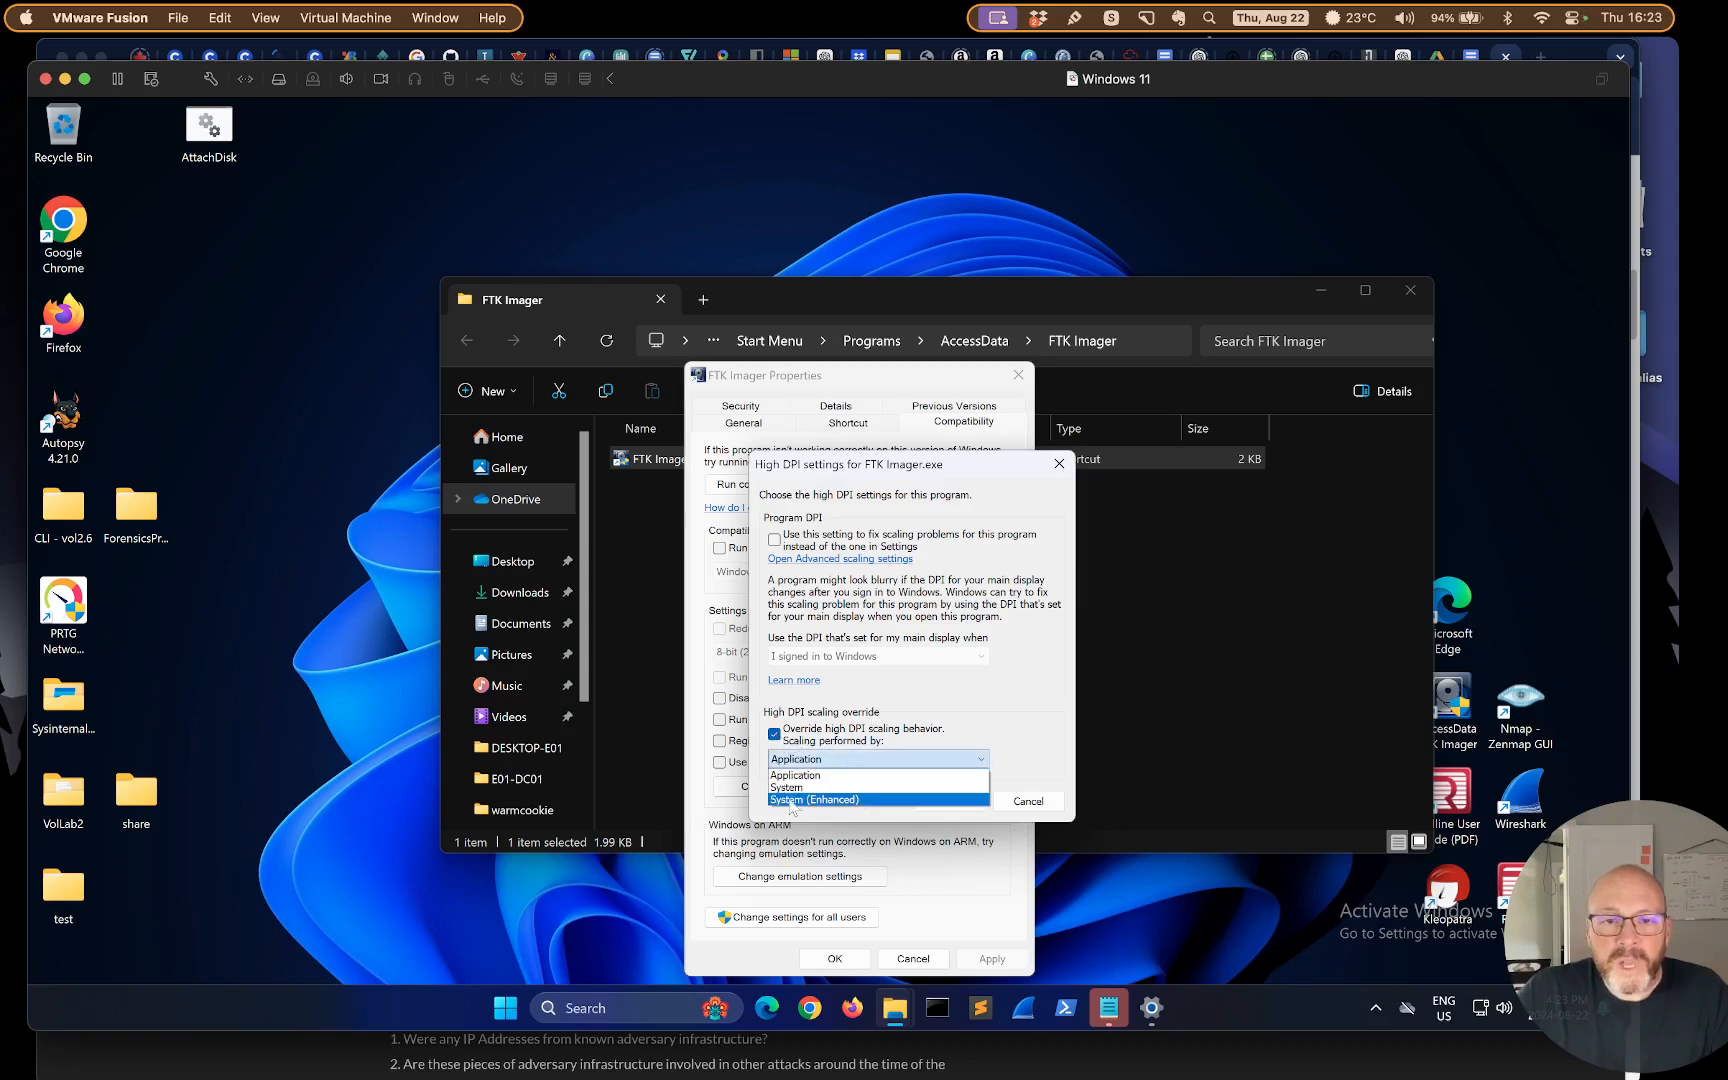
click(833, 802)
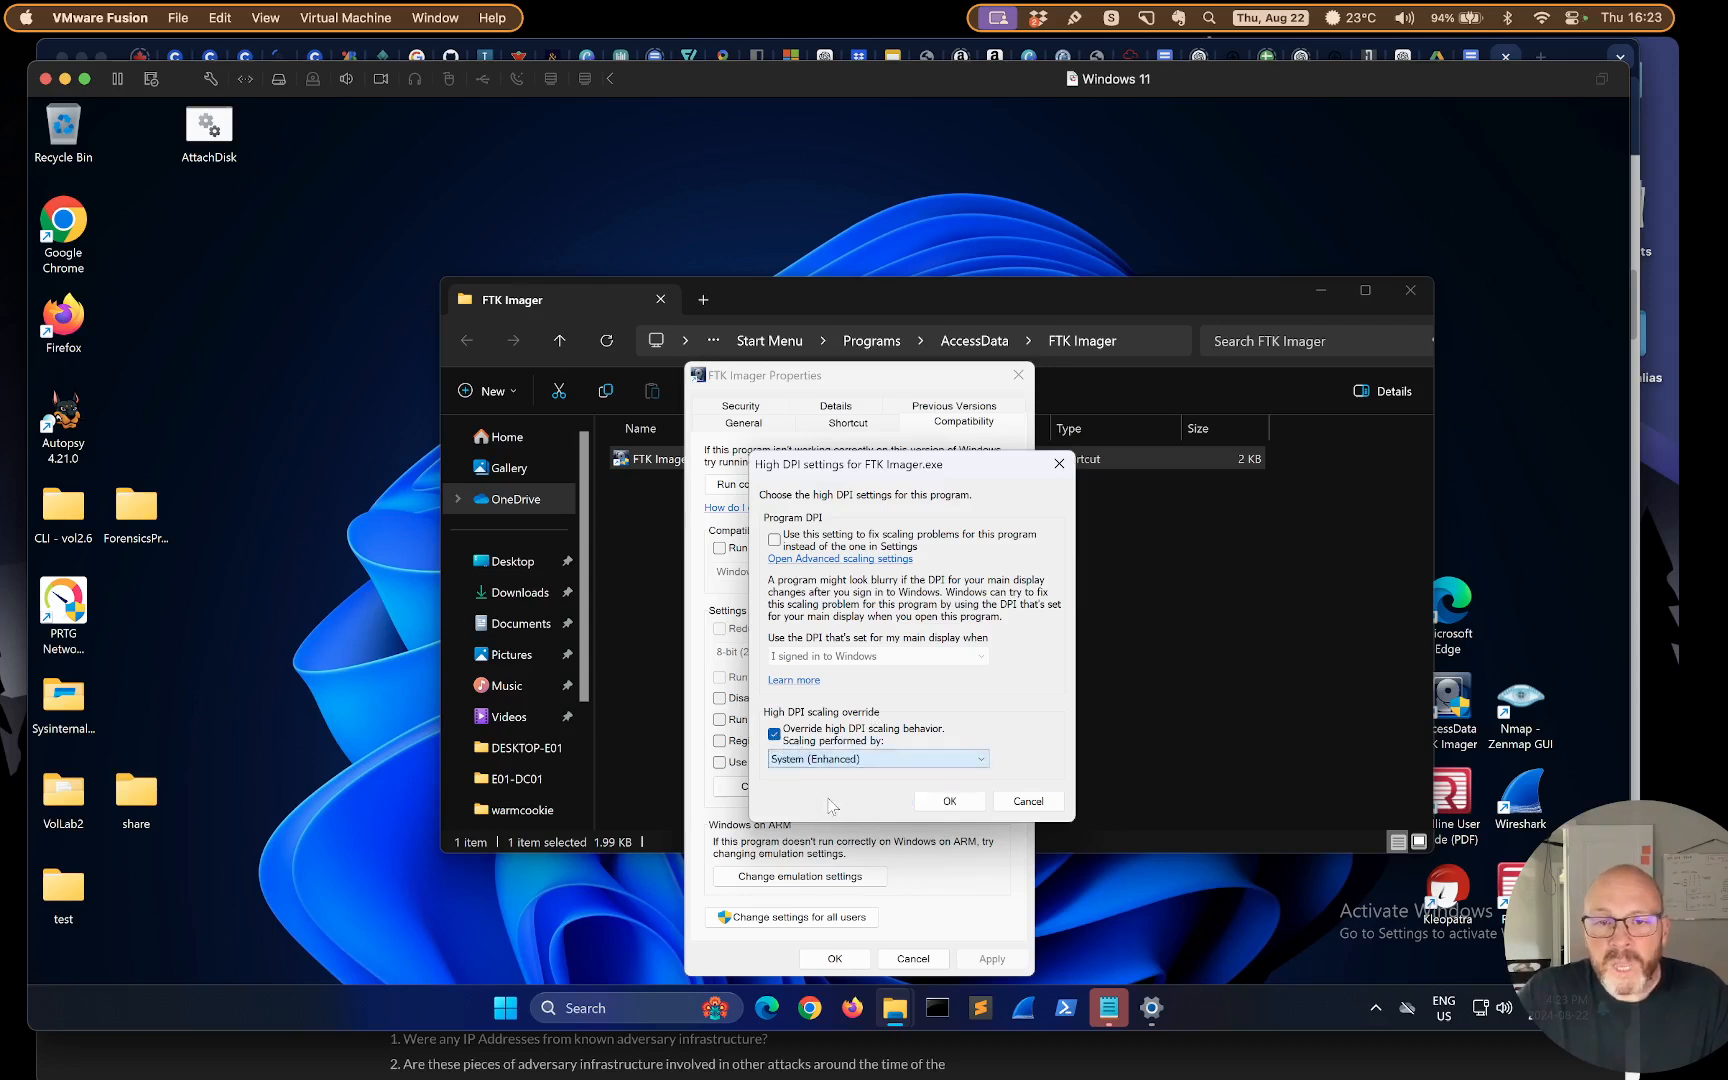
click(950, 802)
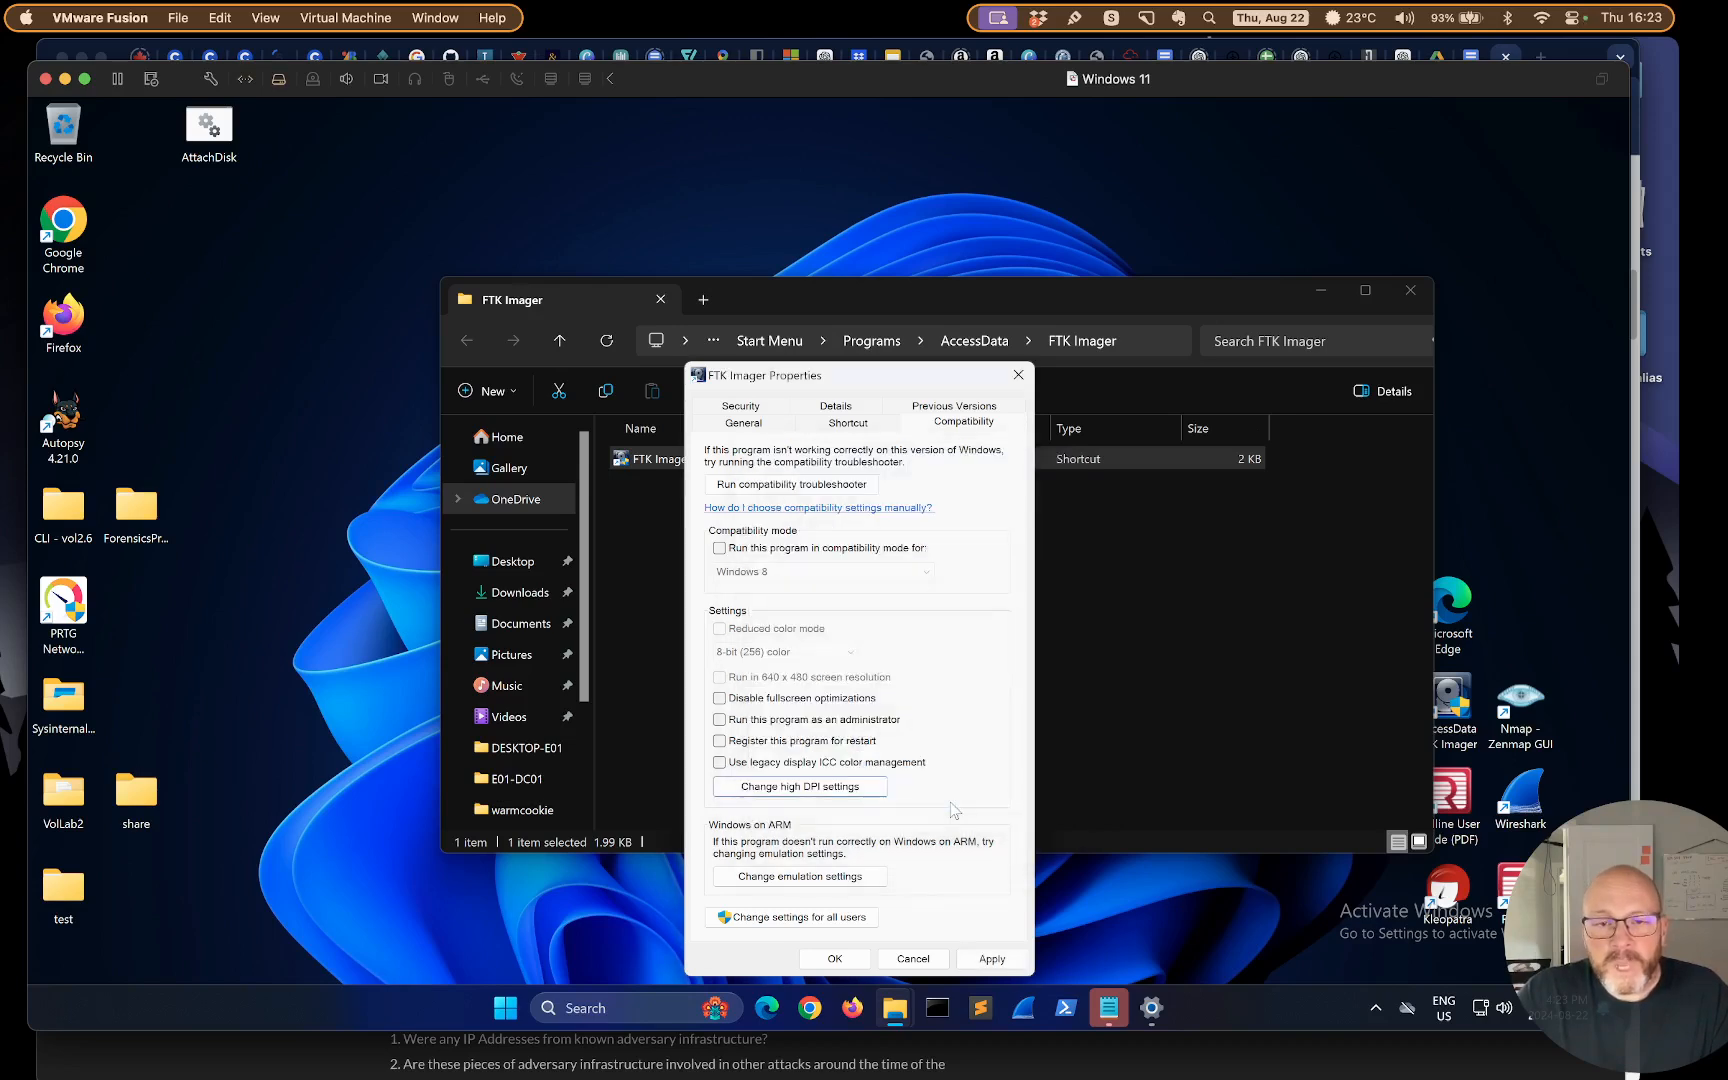
click(992, 962)
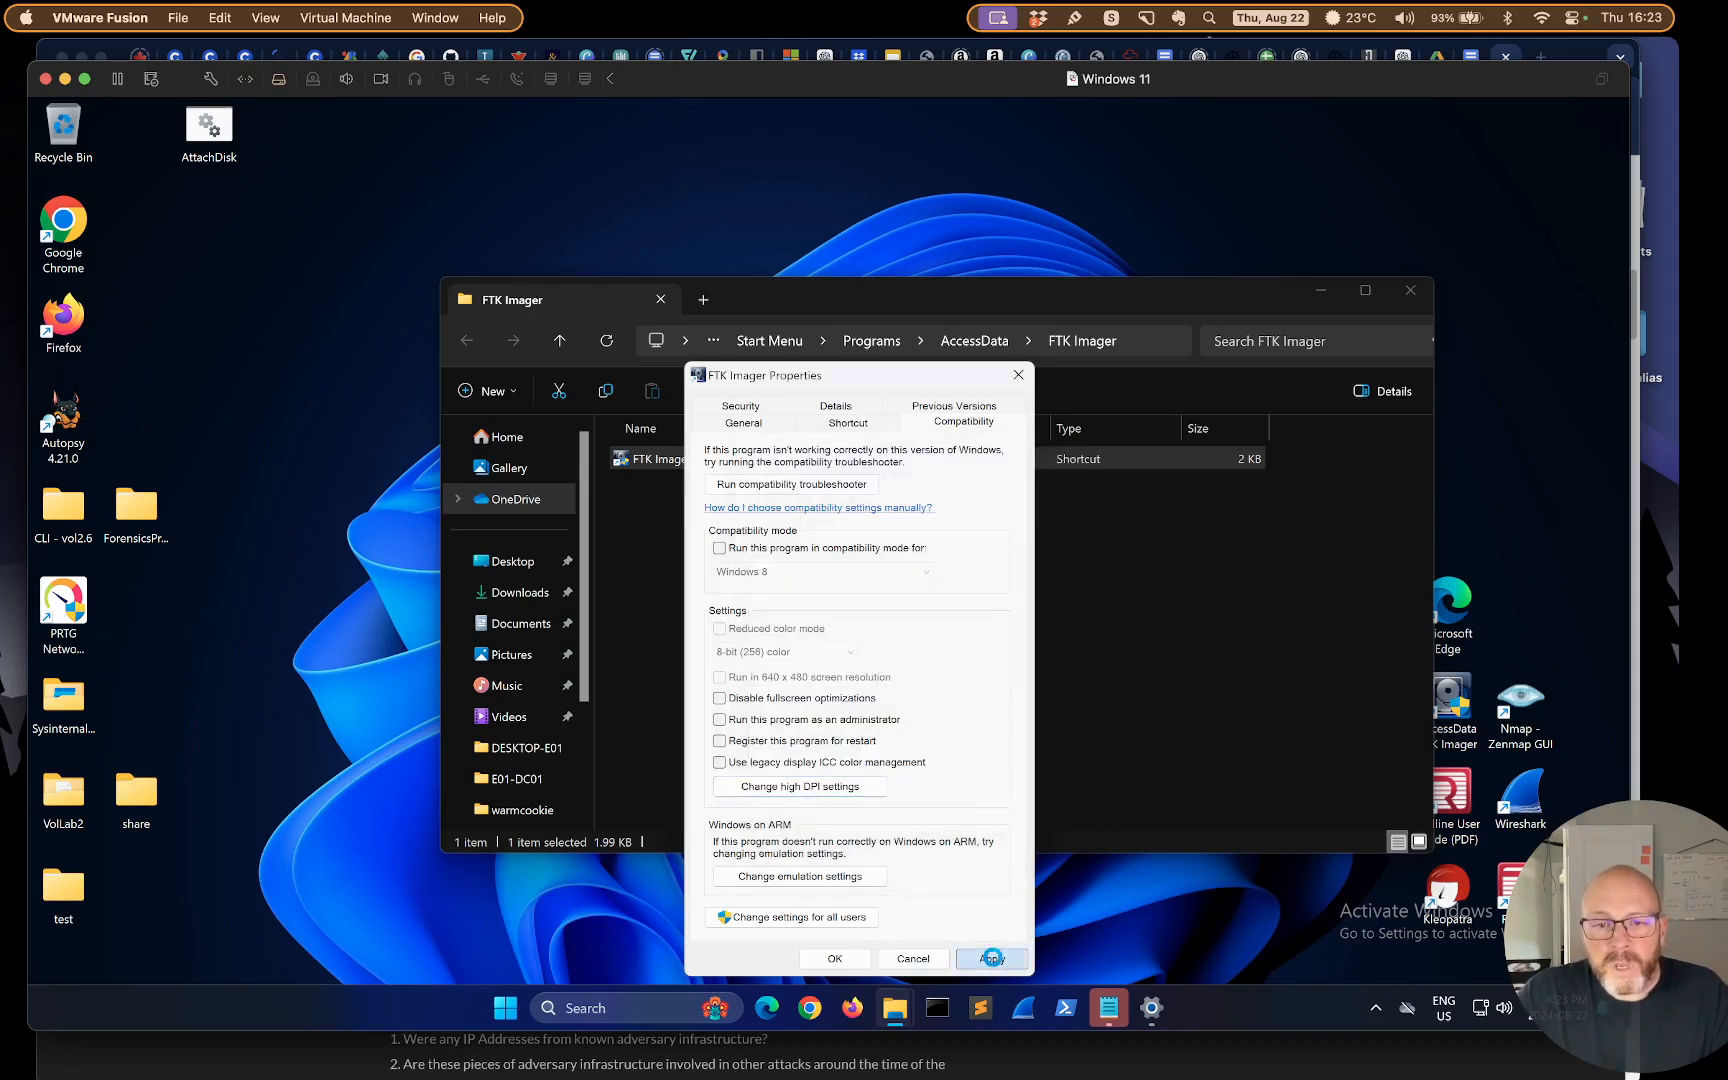
click(836, 960)
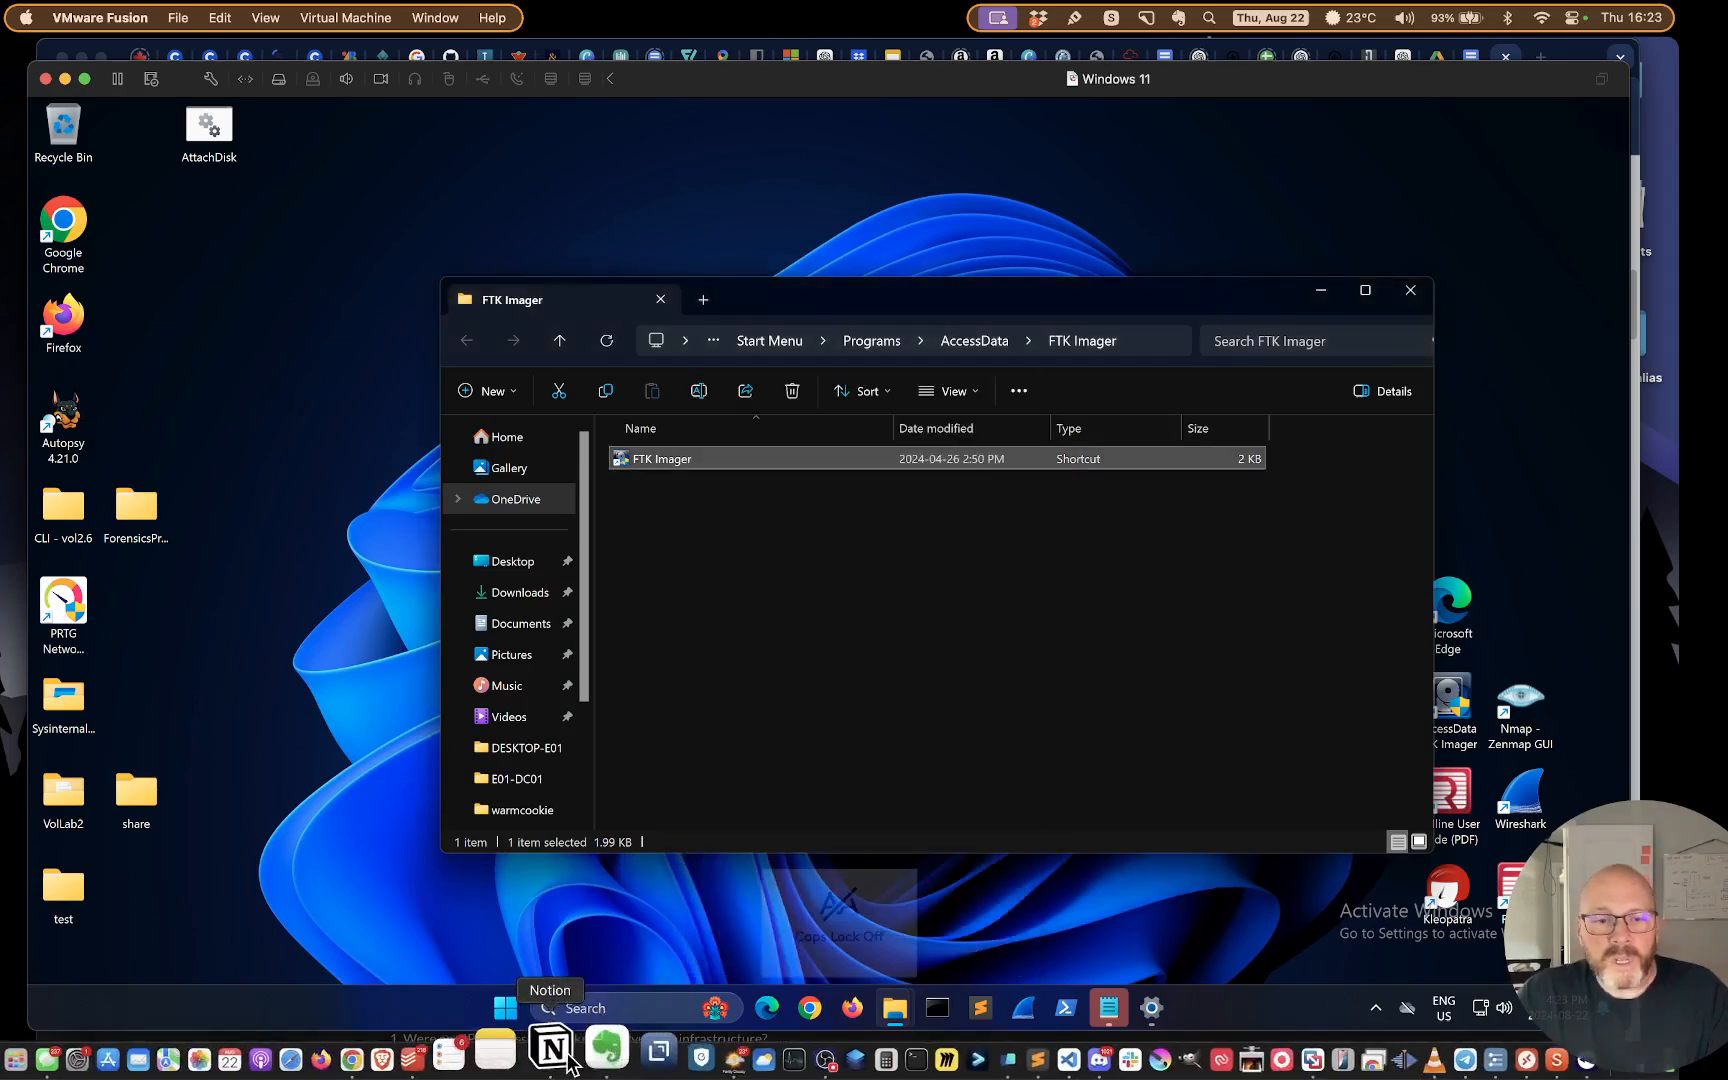
Search for FTK Imager again, launch it and allow it to make changes to the device
click(507, 1012)
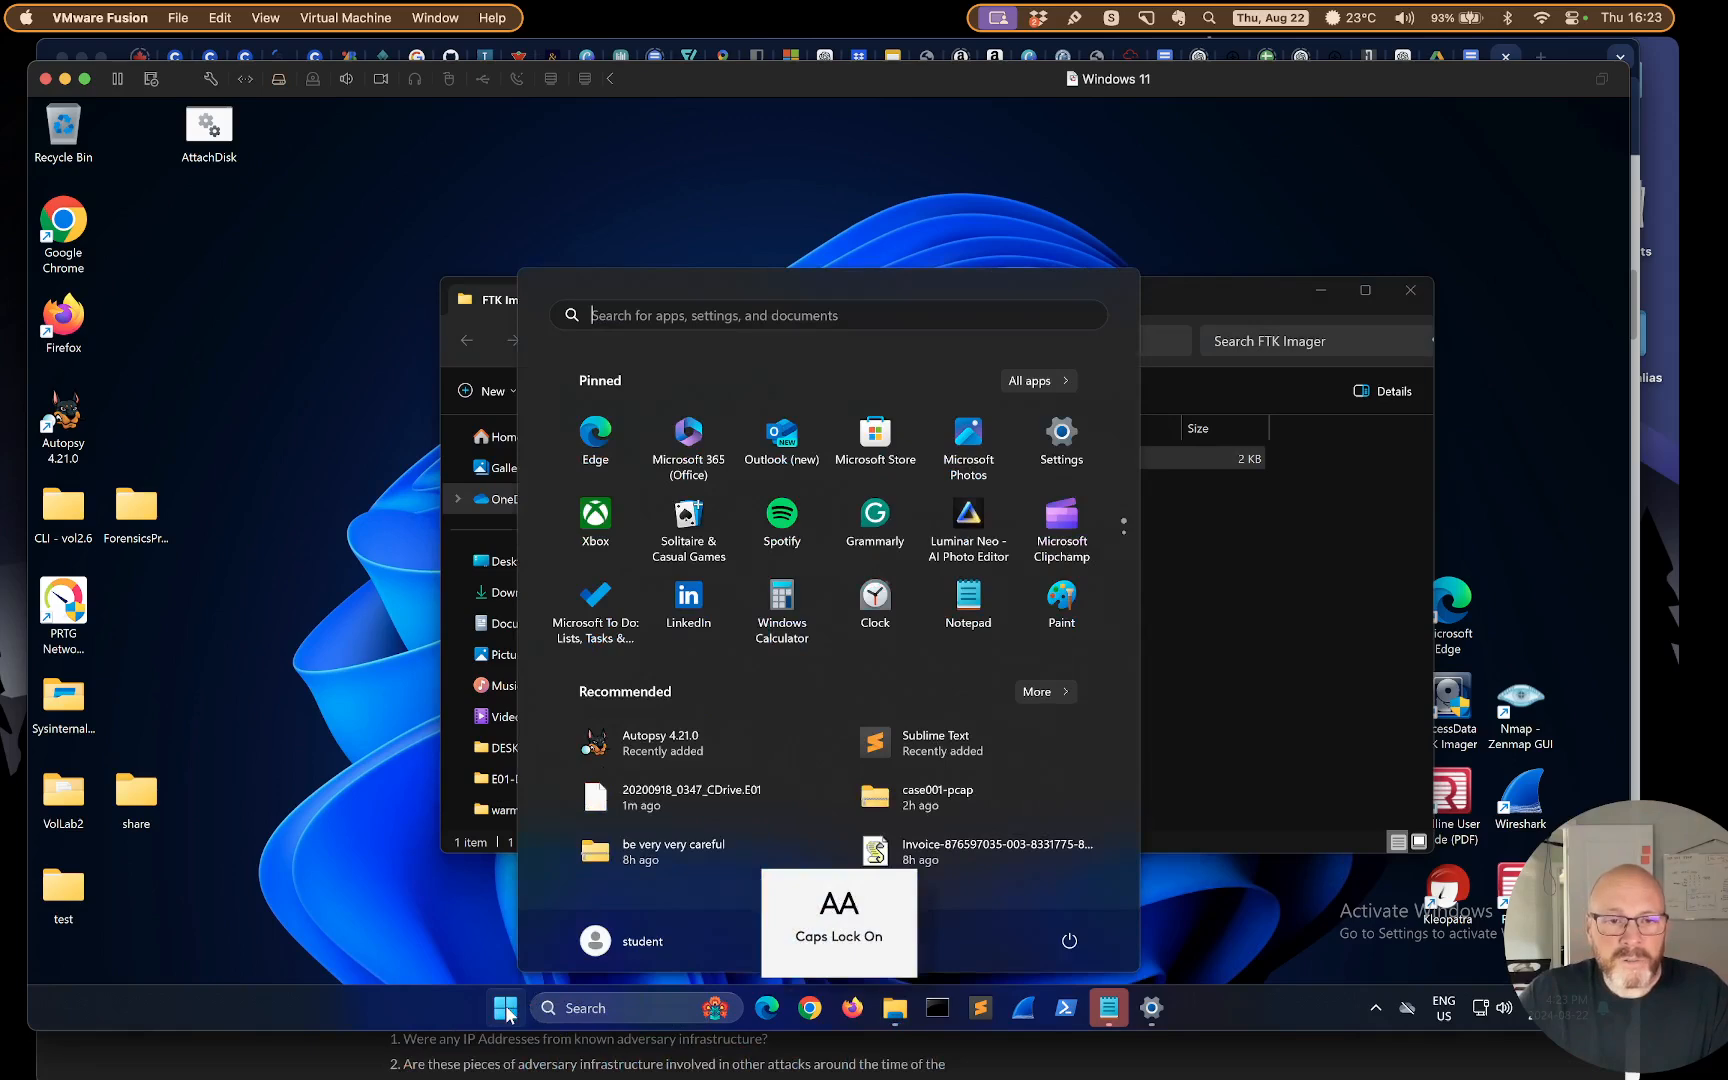
text(FT)
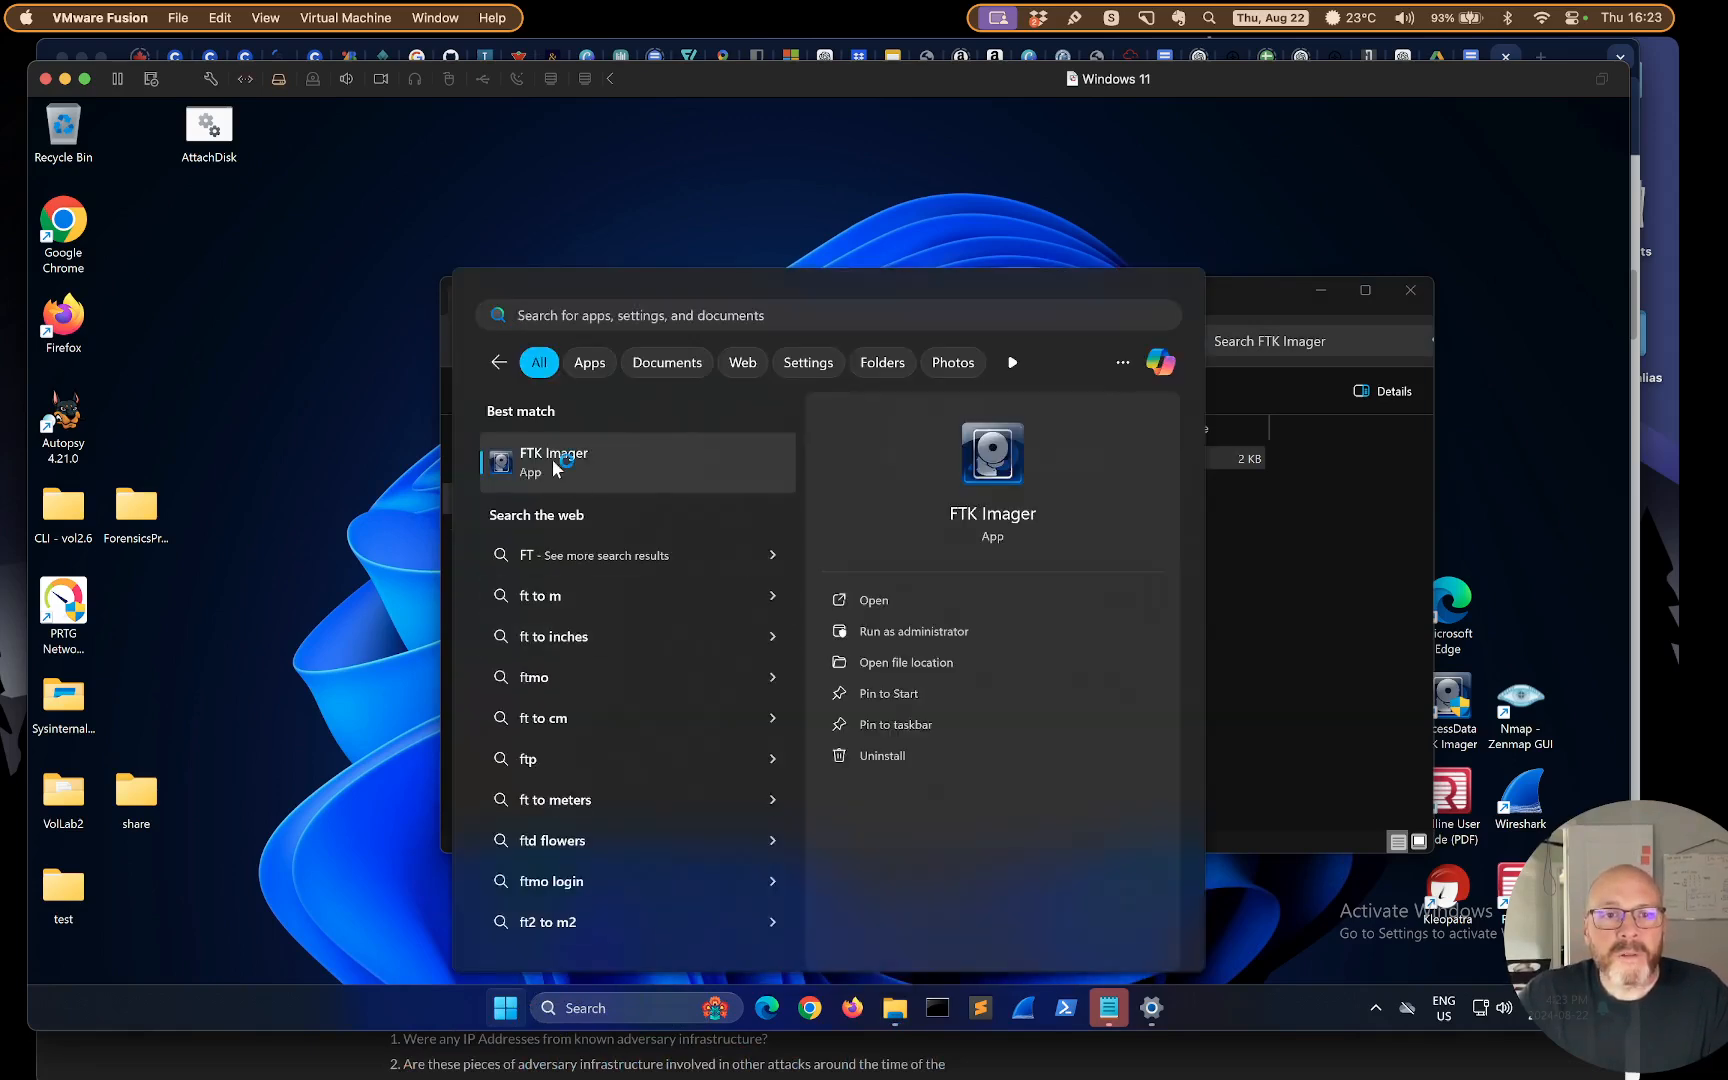
click(553, 462)
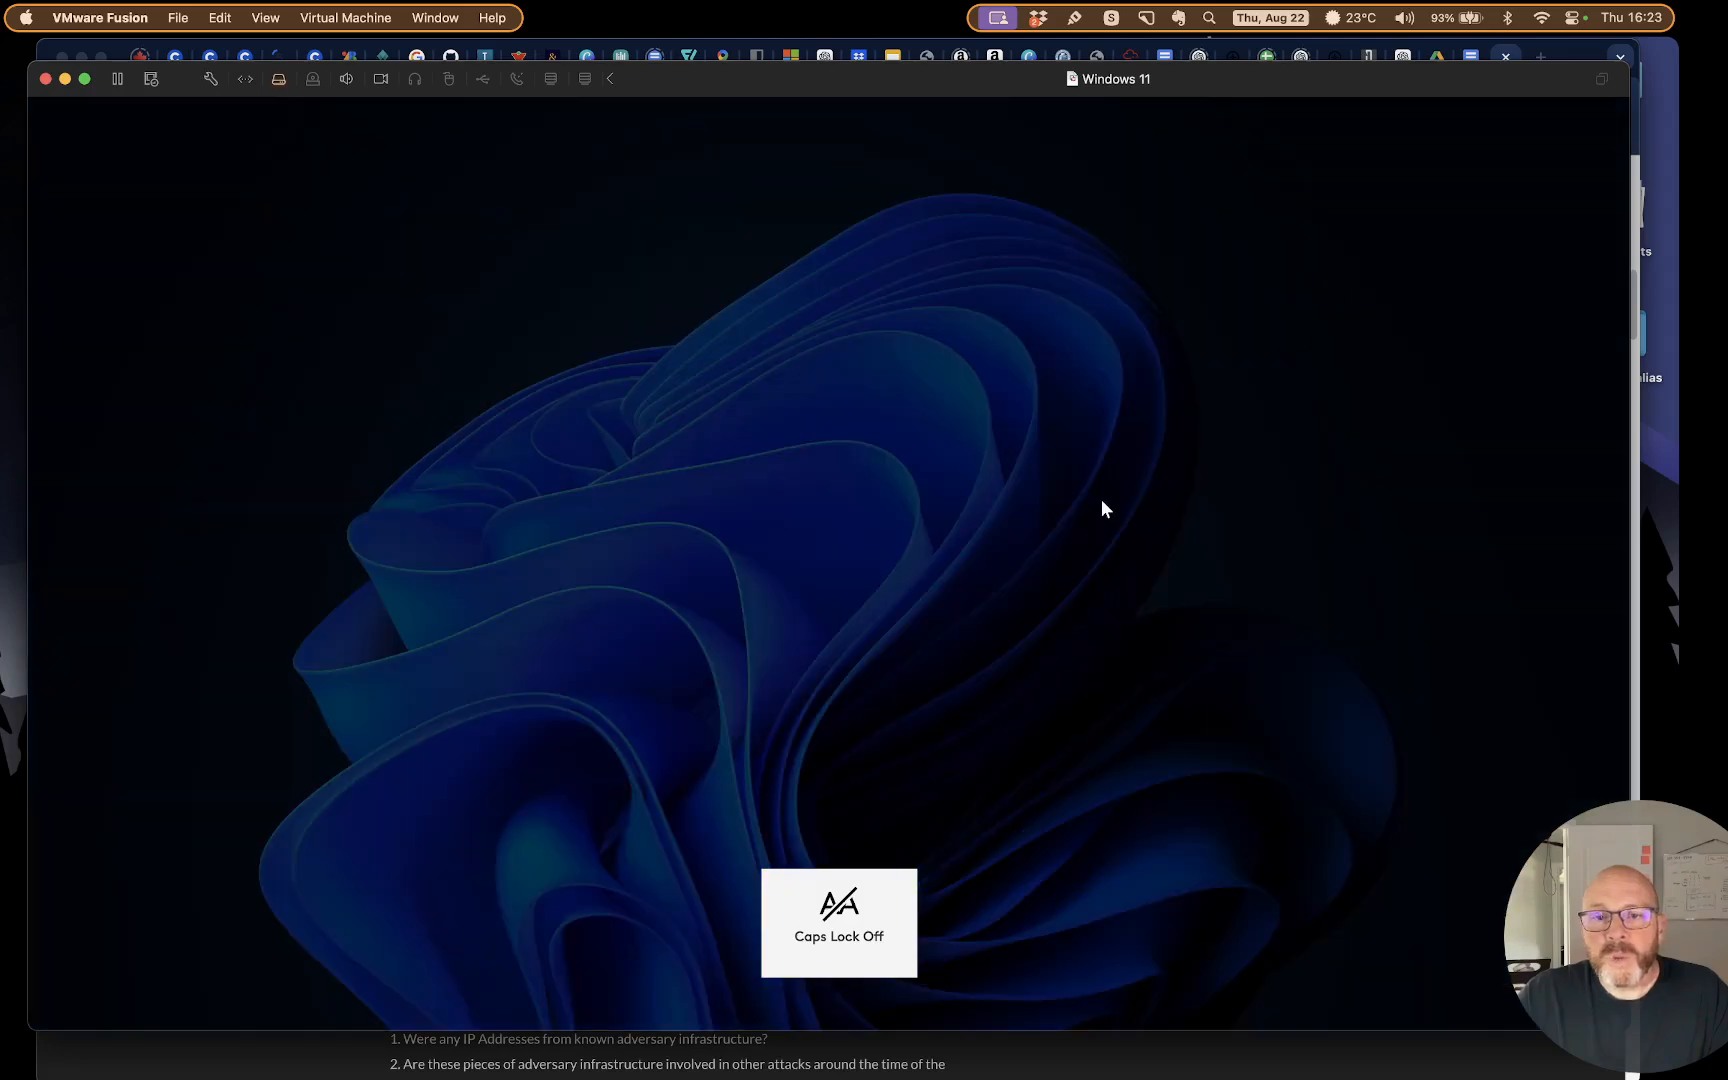
click(741, 711)
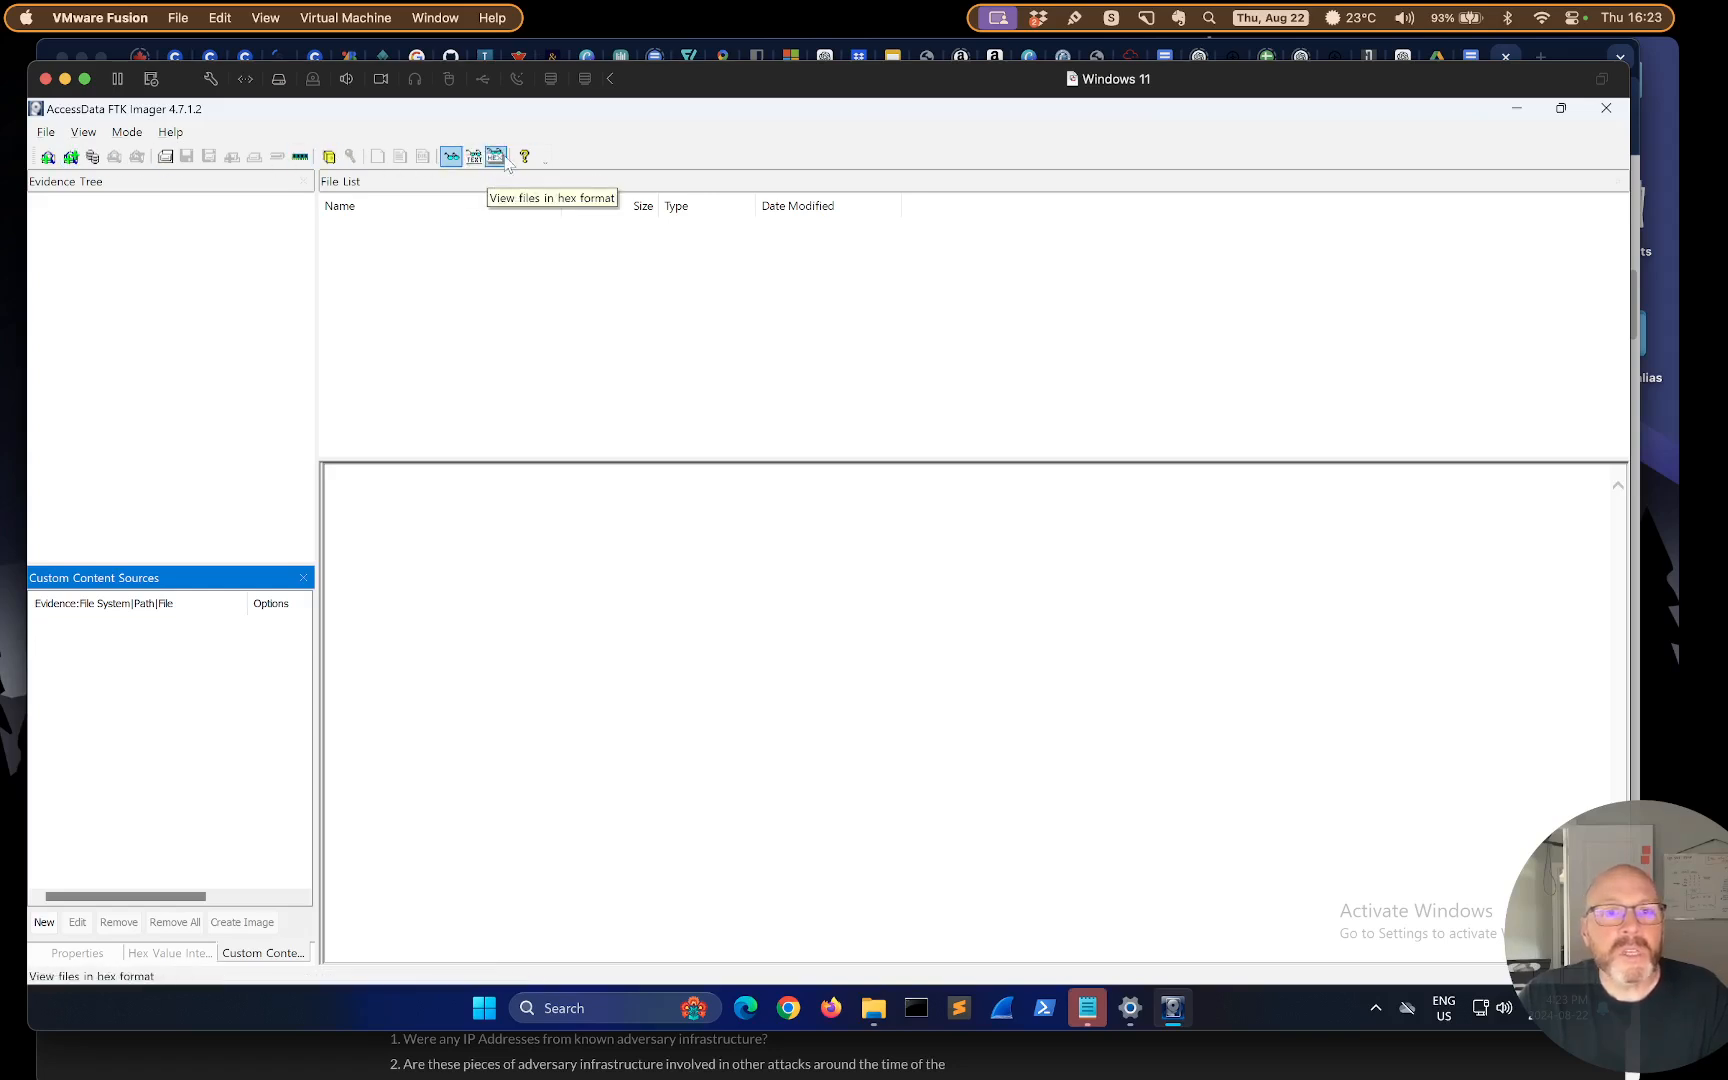
Add the image file 20200918_0347_CDrive.E01 from the E01-DC01 folder as an evidence item
click(46, 132)
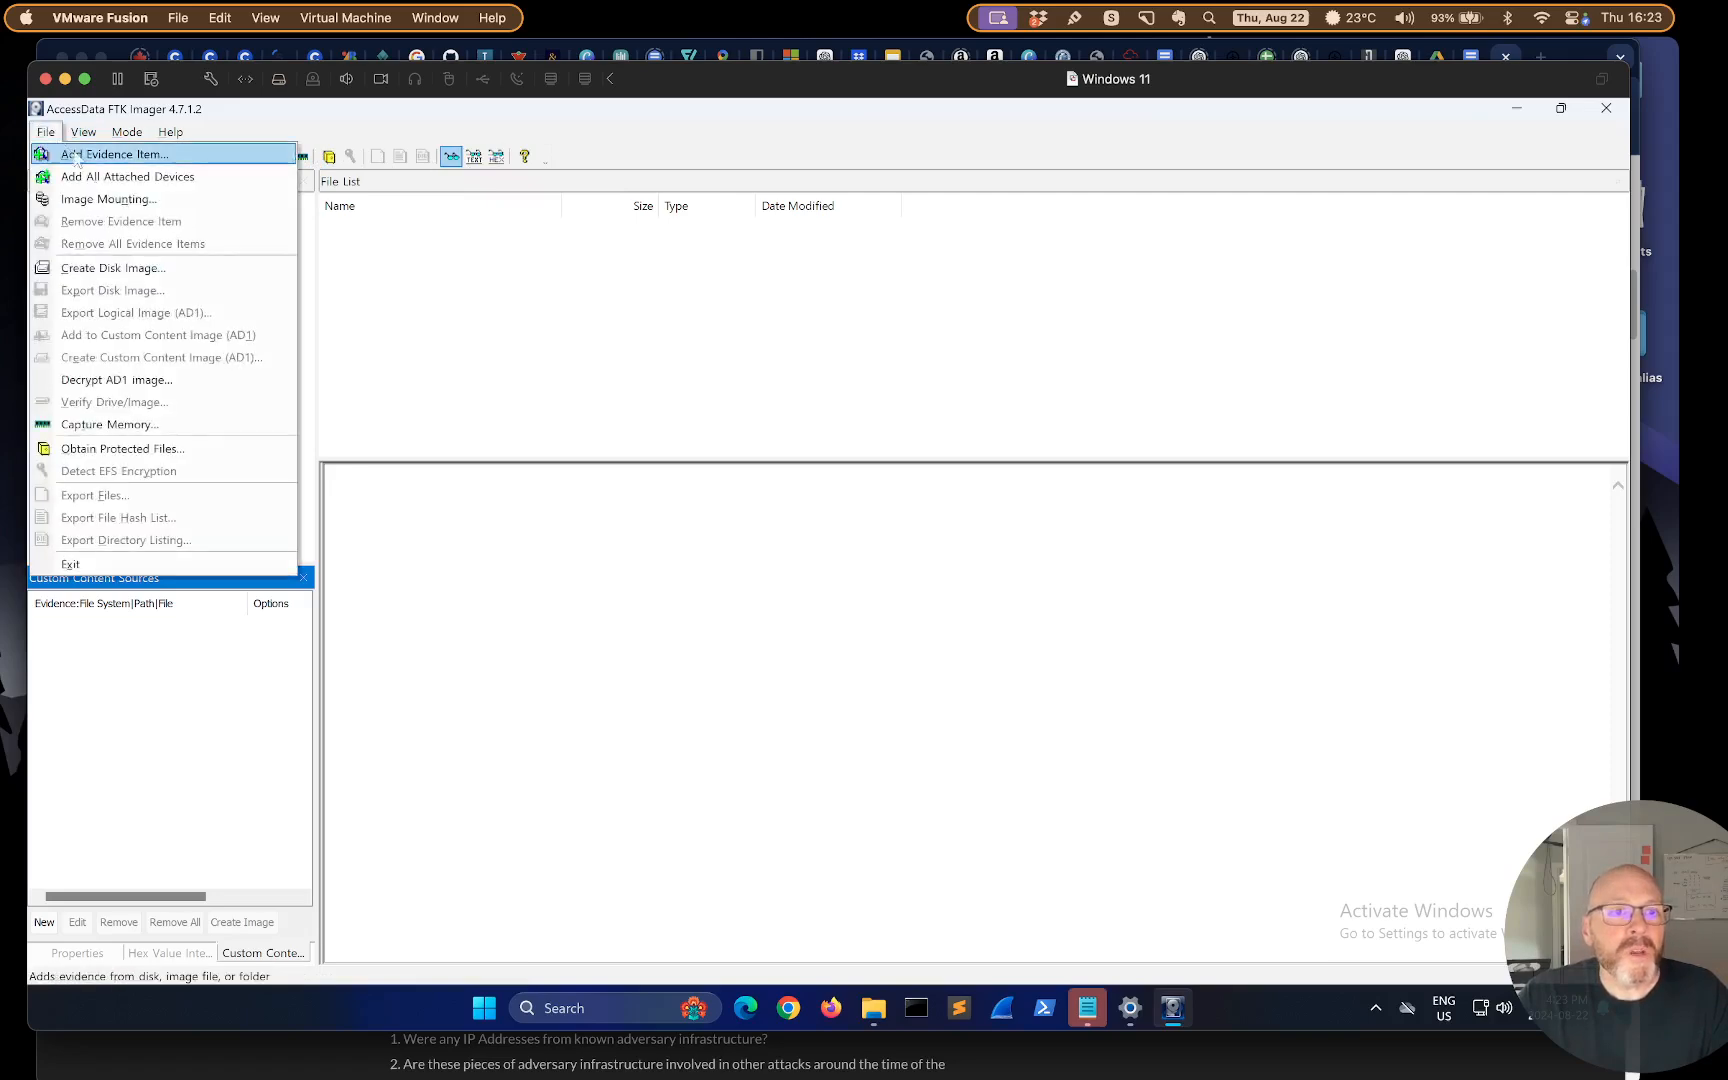
click(112, 157)
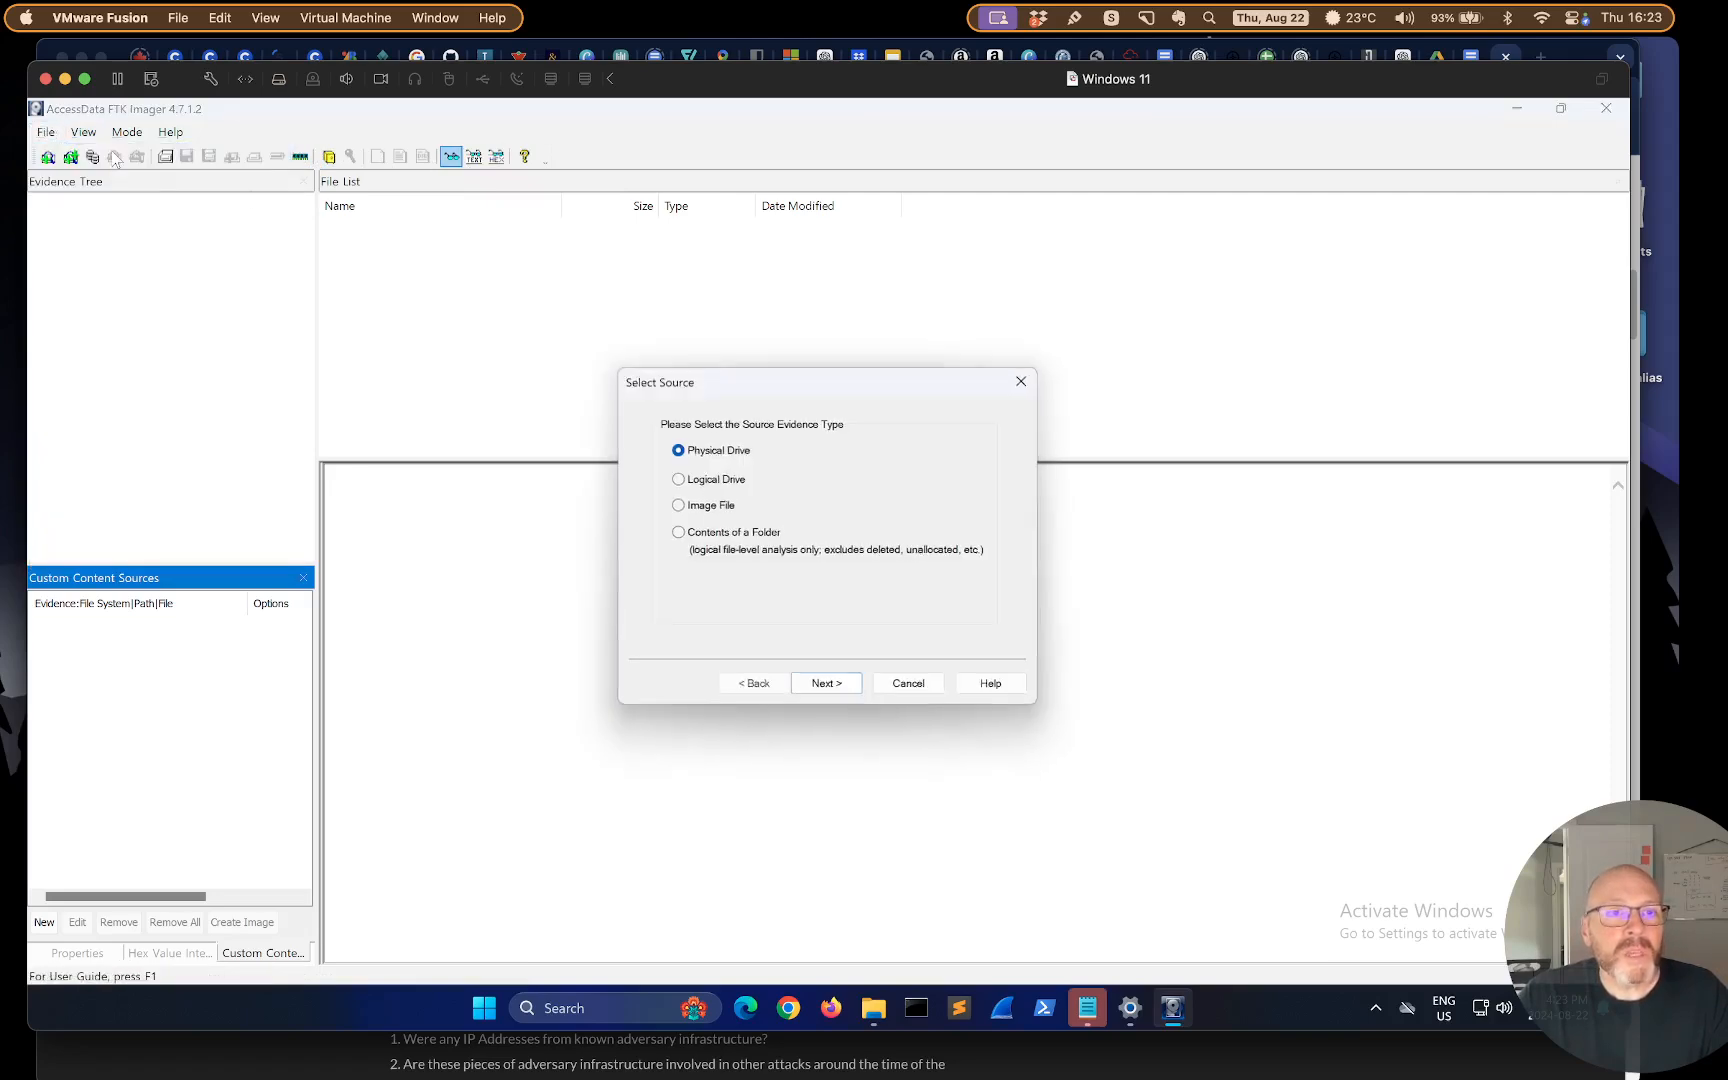
click(708, 507)
click(836, 686)
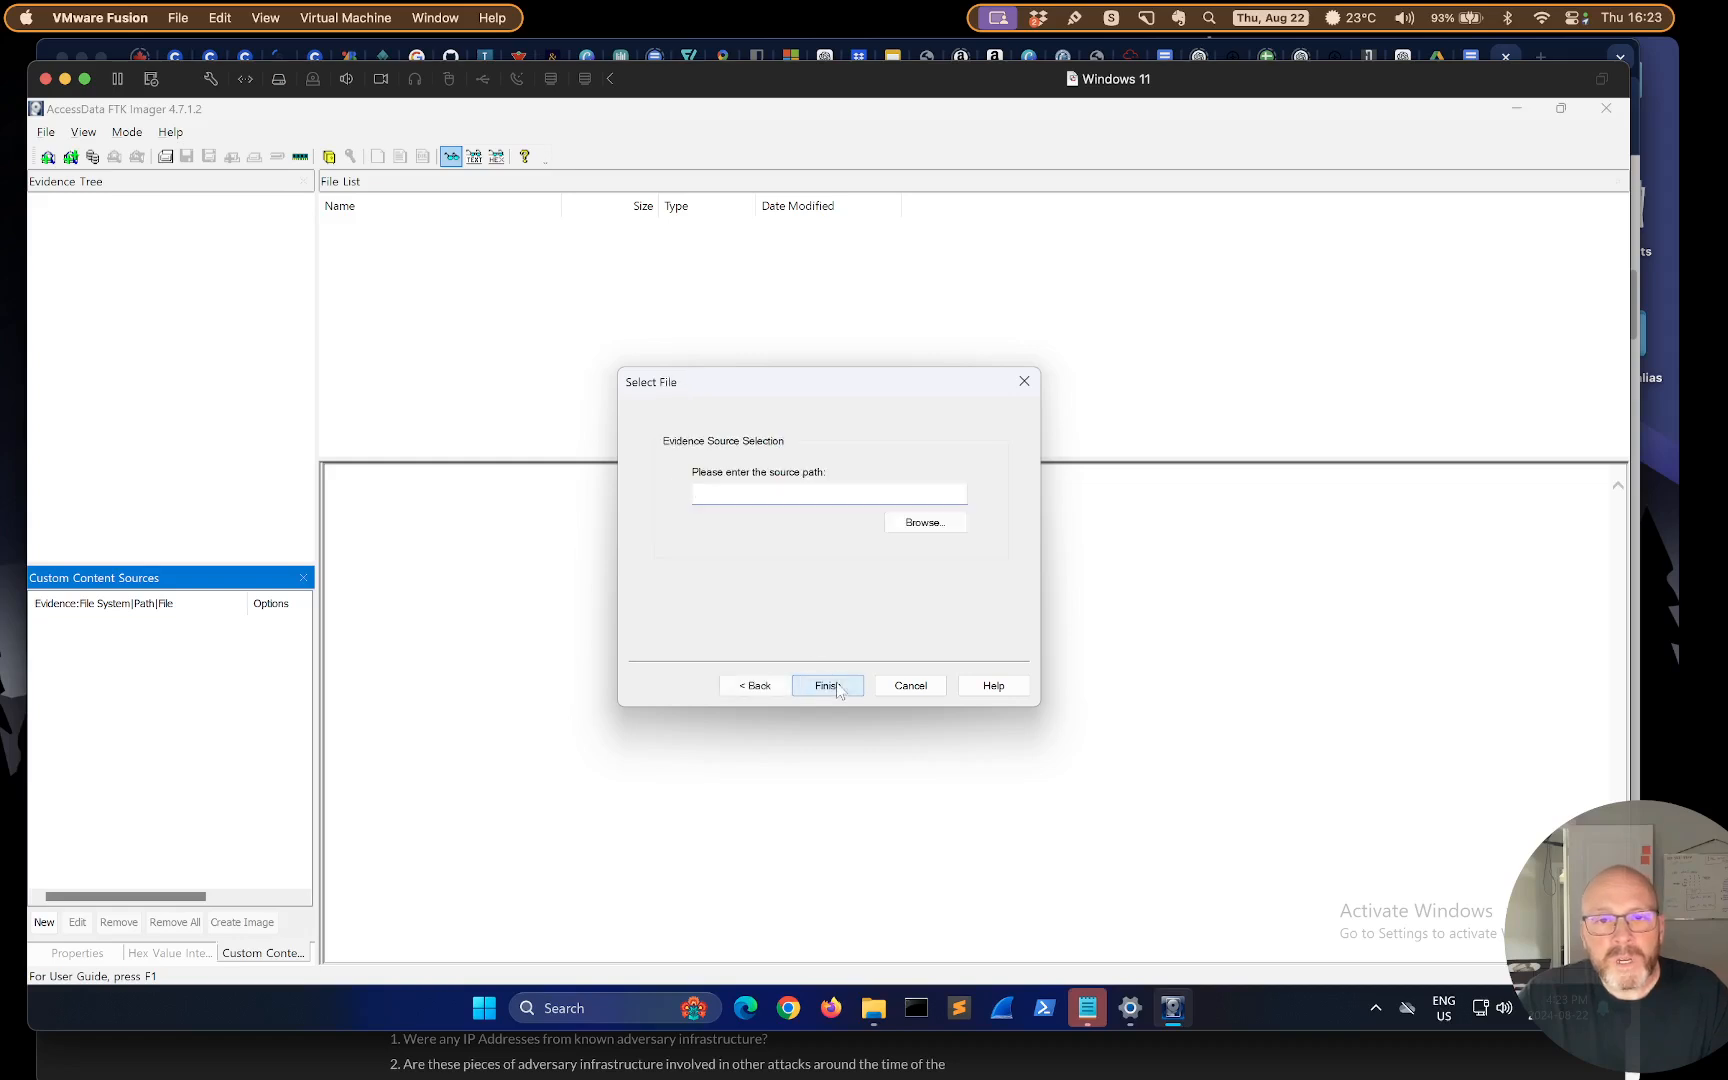
click(905, 522)
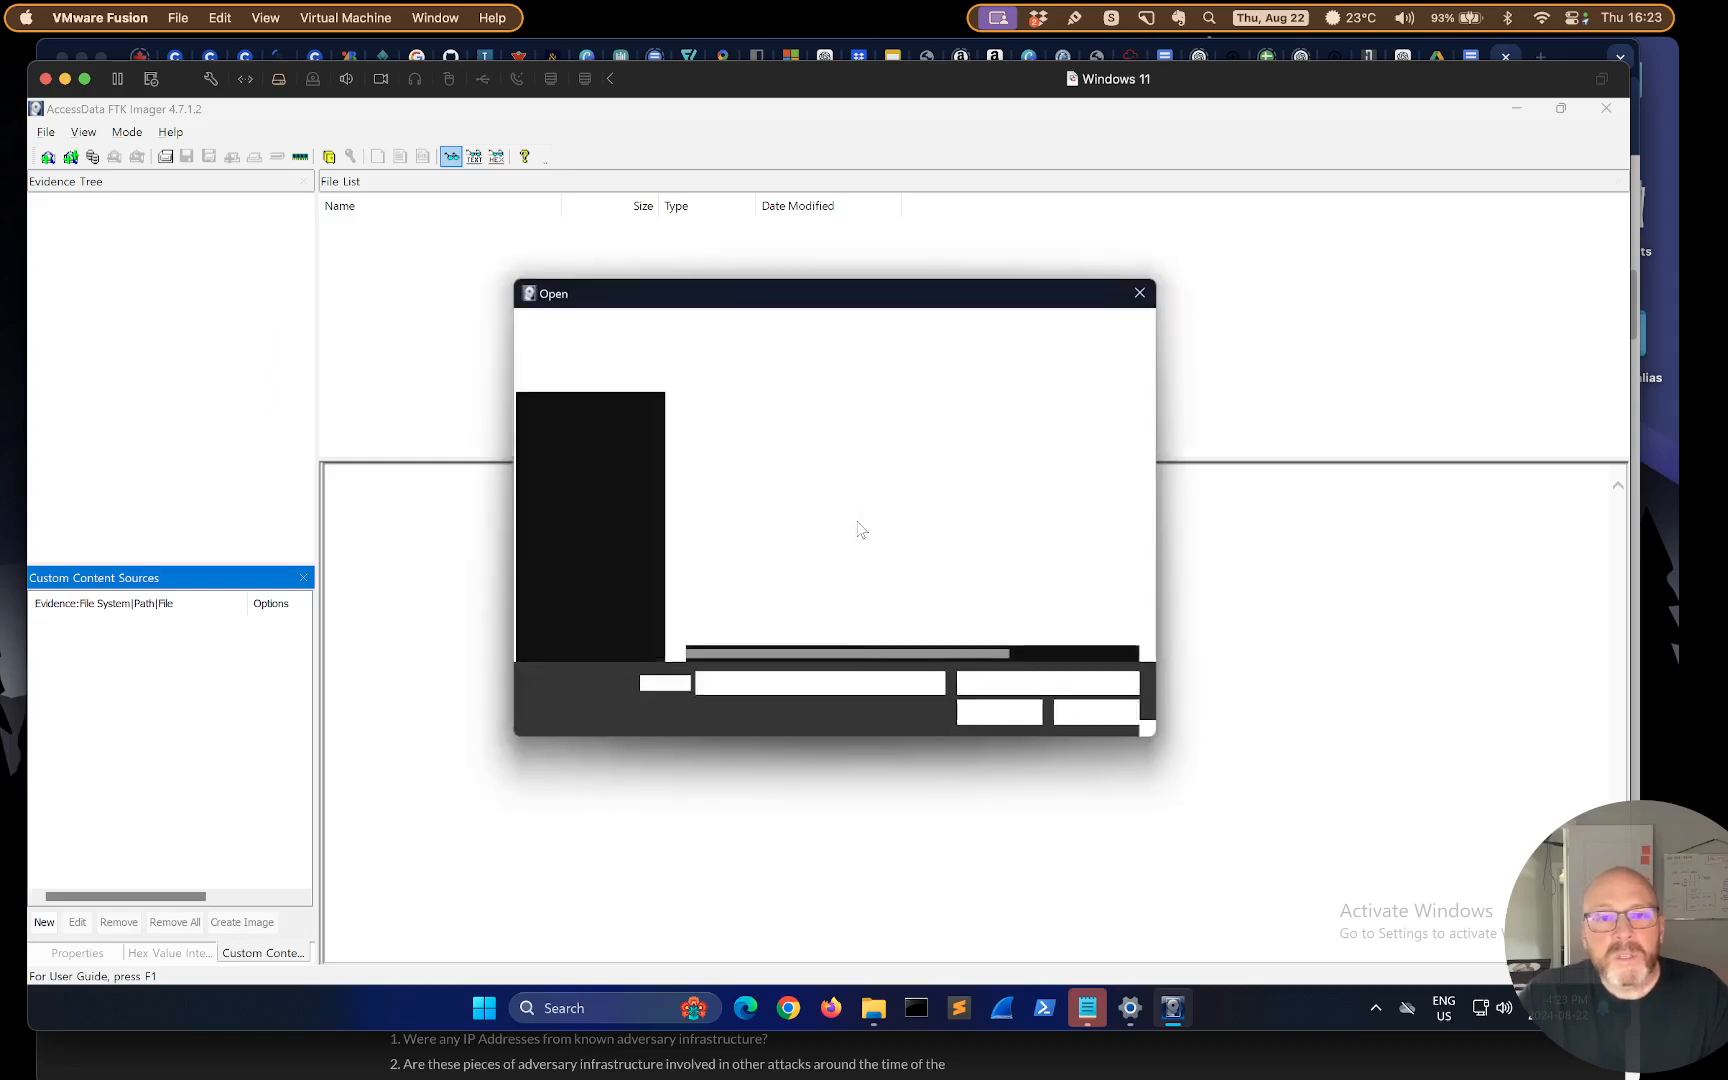
click(803, 437)
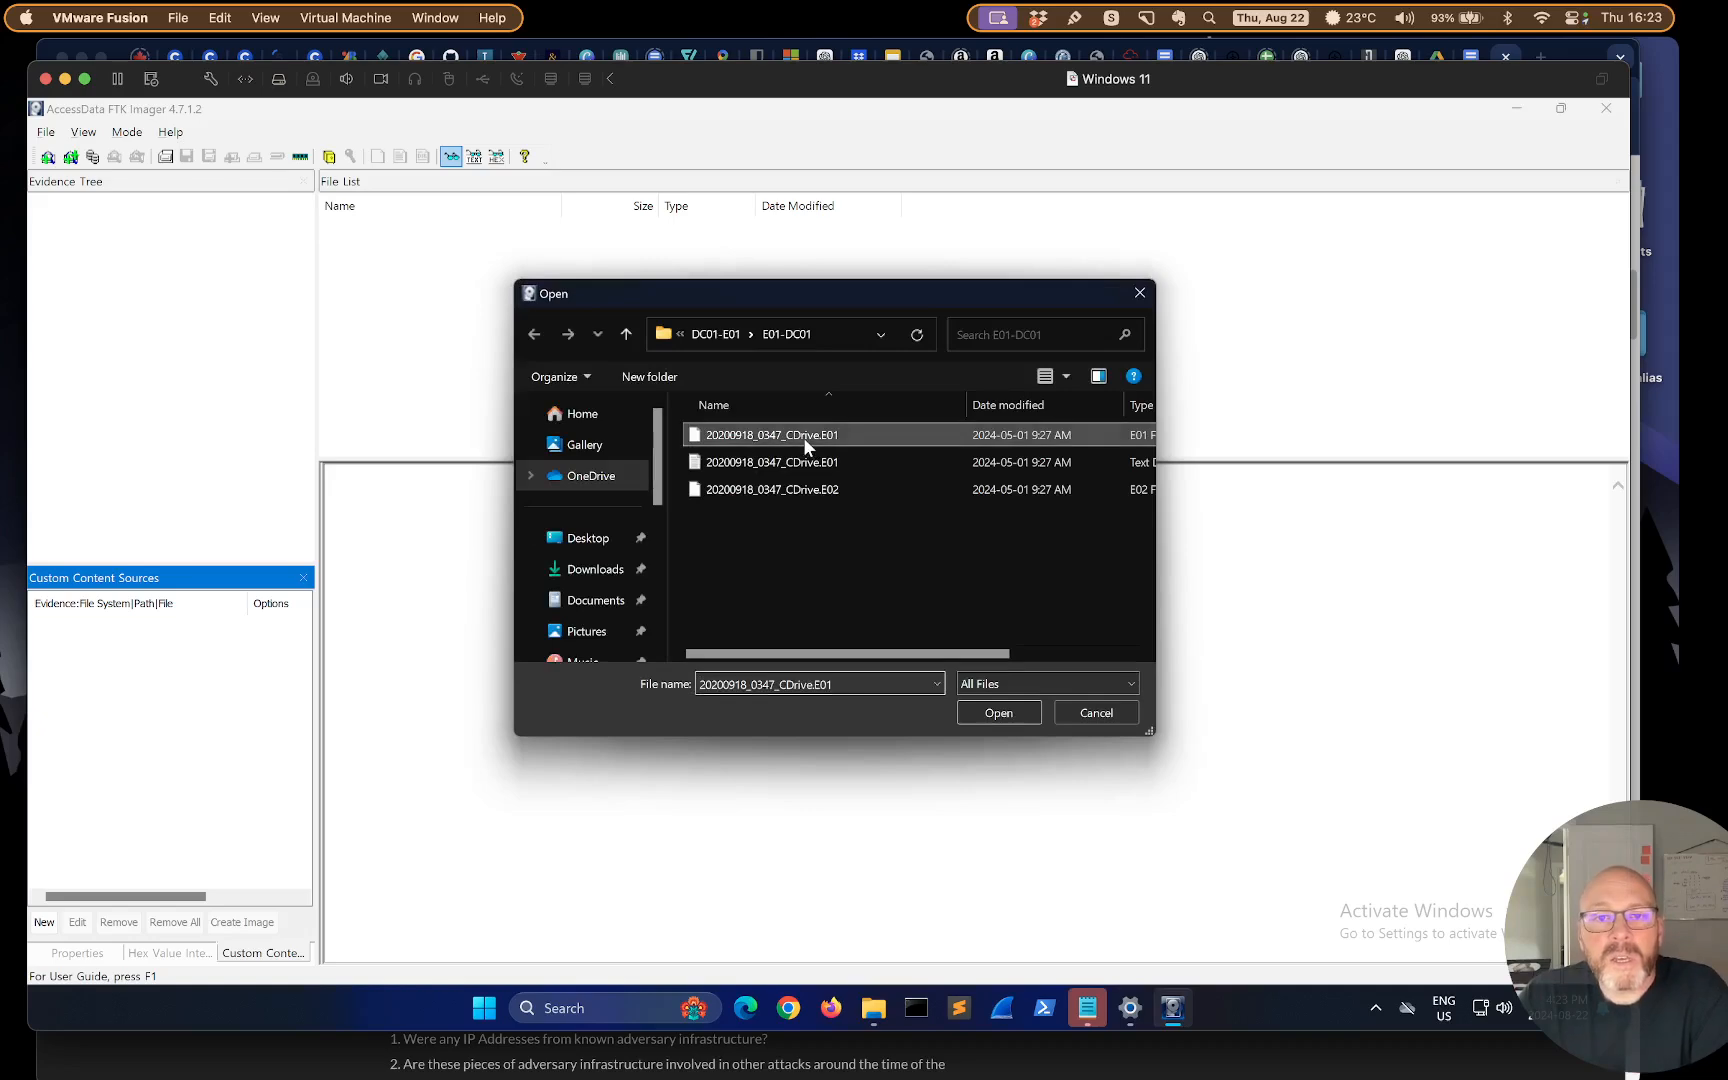
click(999, 713)
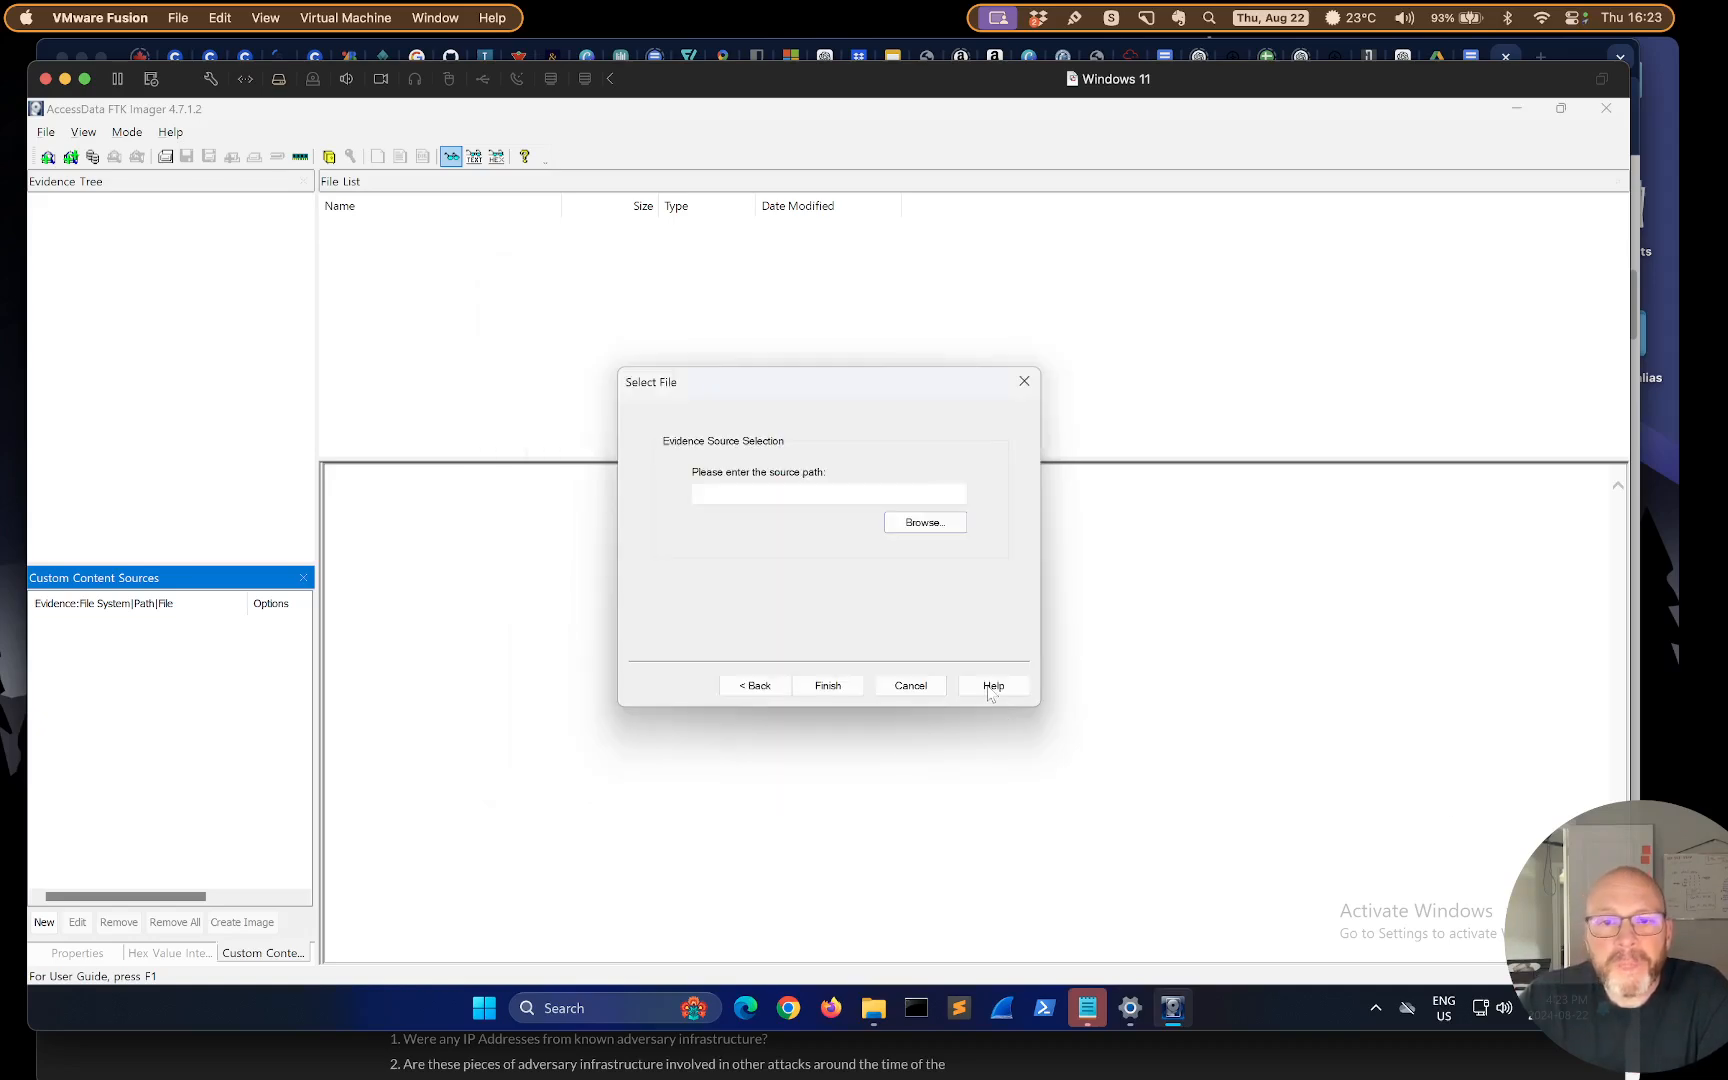
click(828, 686)
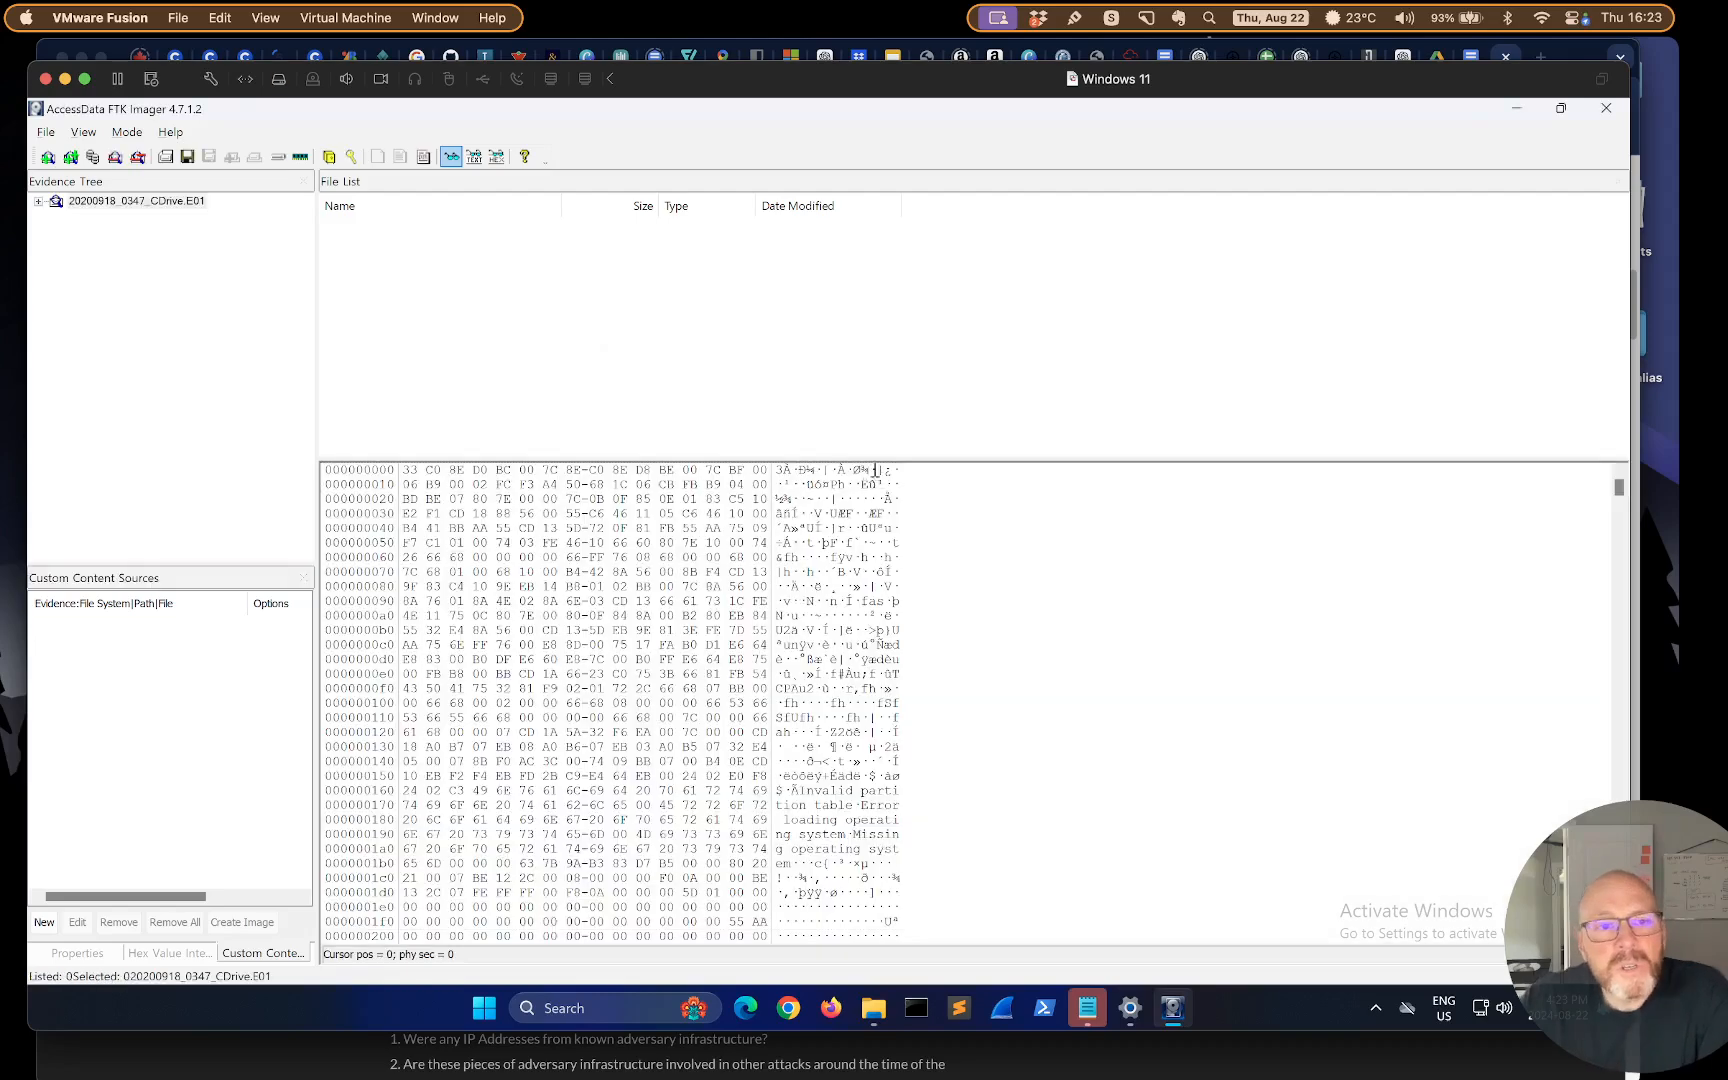
Expand Partition 2 of the evidence image down to its root folder and open Uninstall Information inside Program Files
click(38, 201)
click(56, 232)
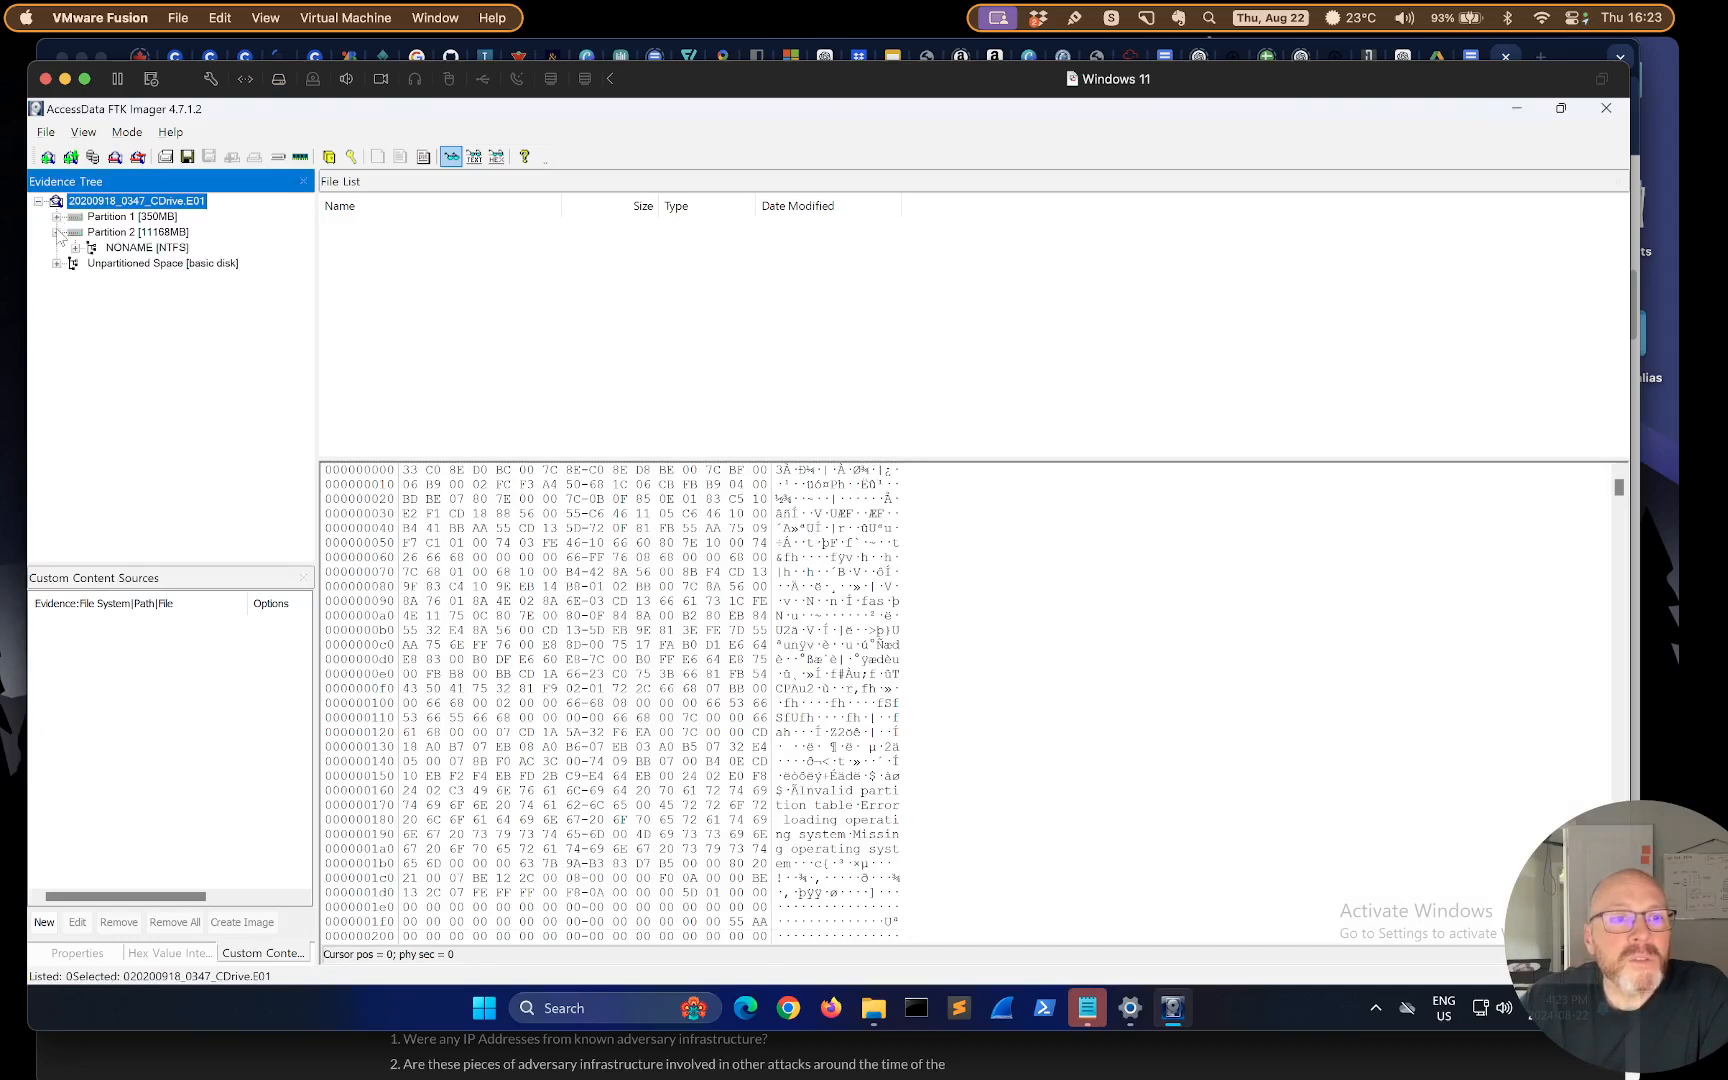
click(76, 248)
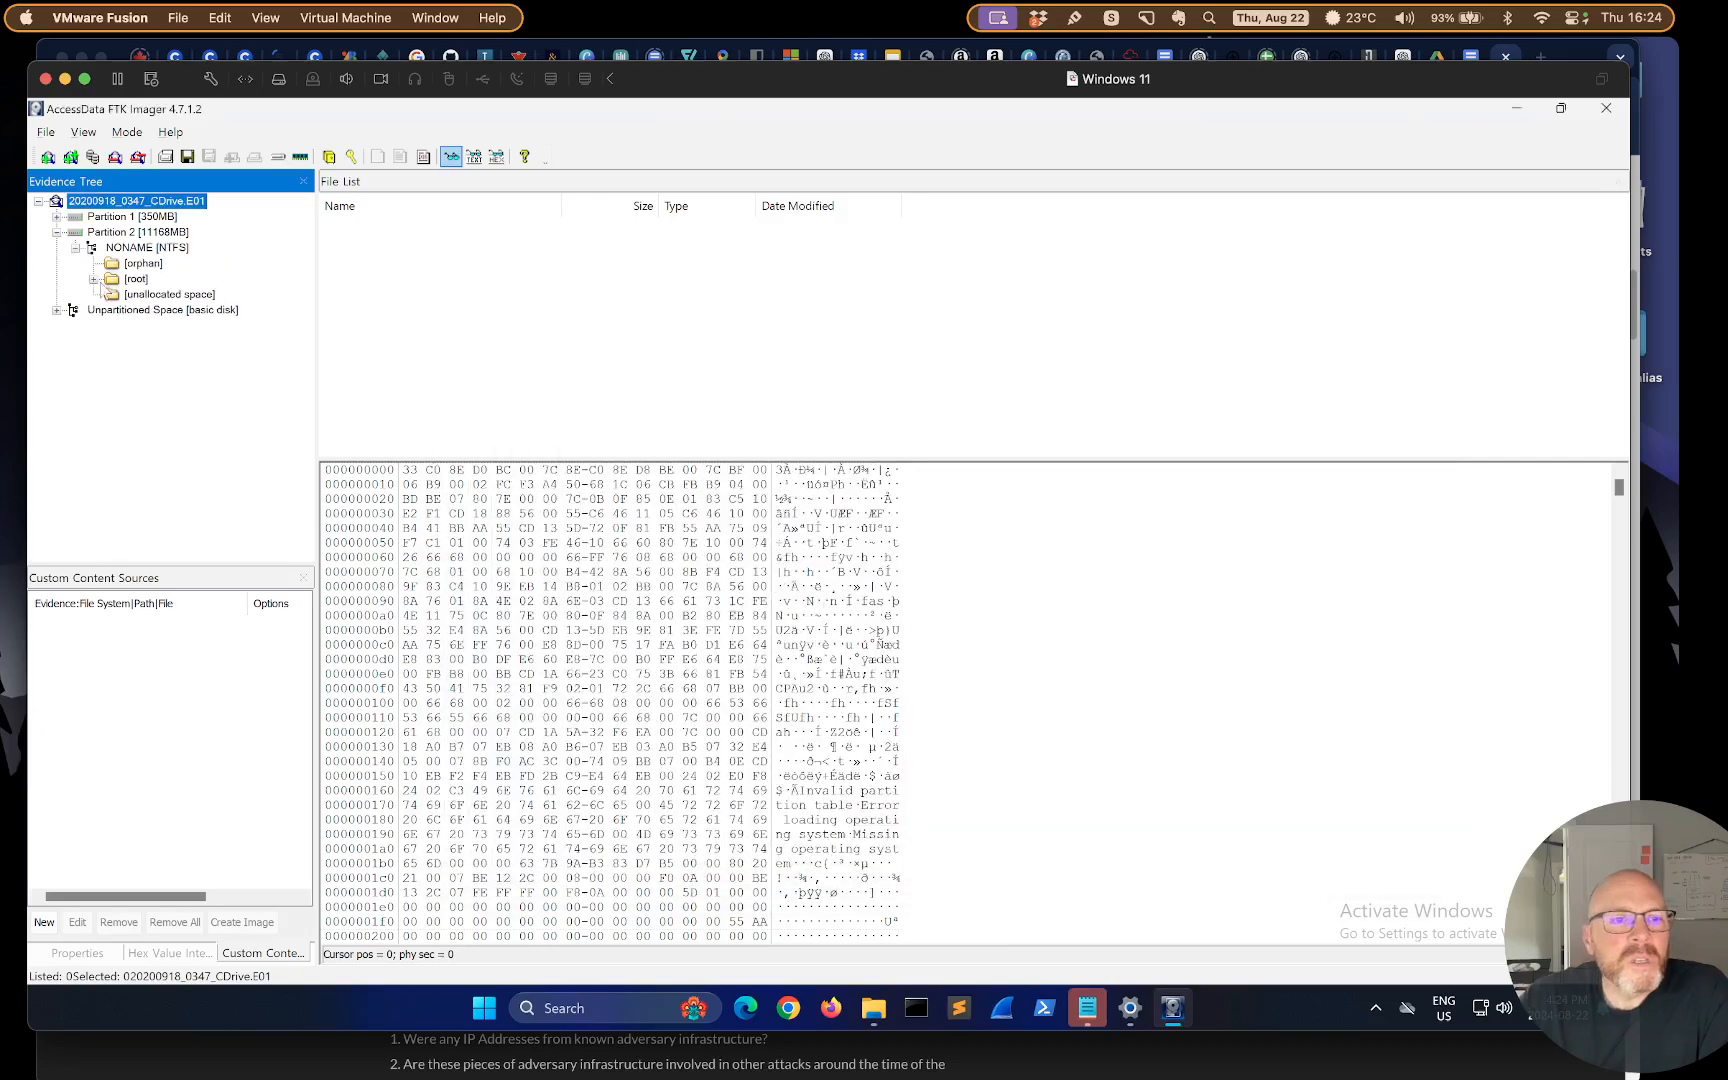
click(94, 279)
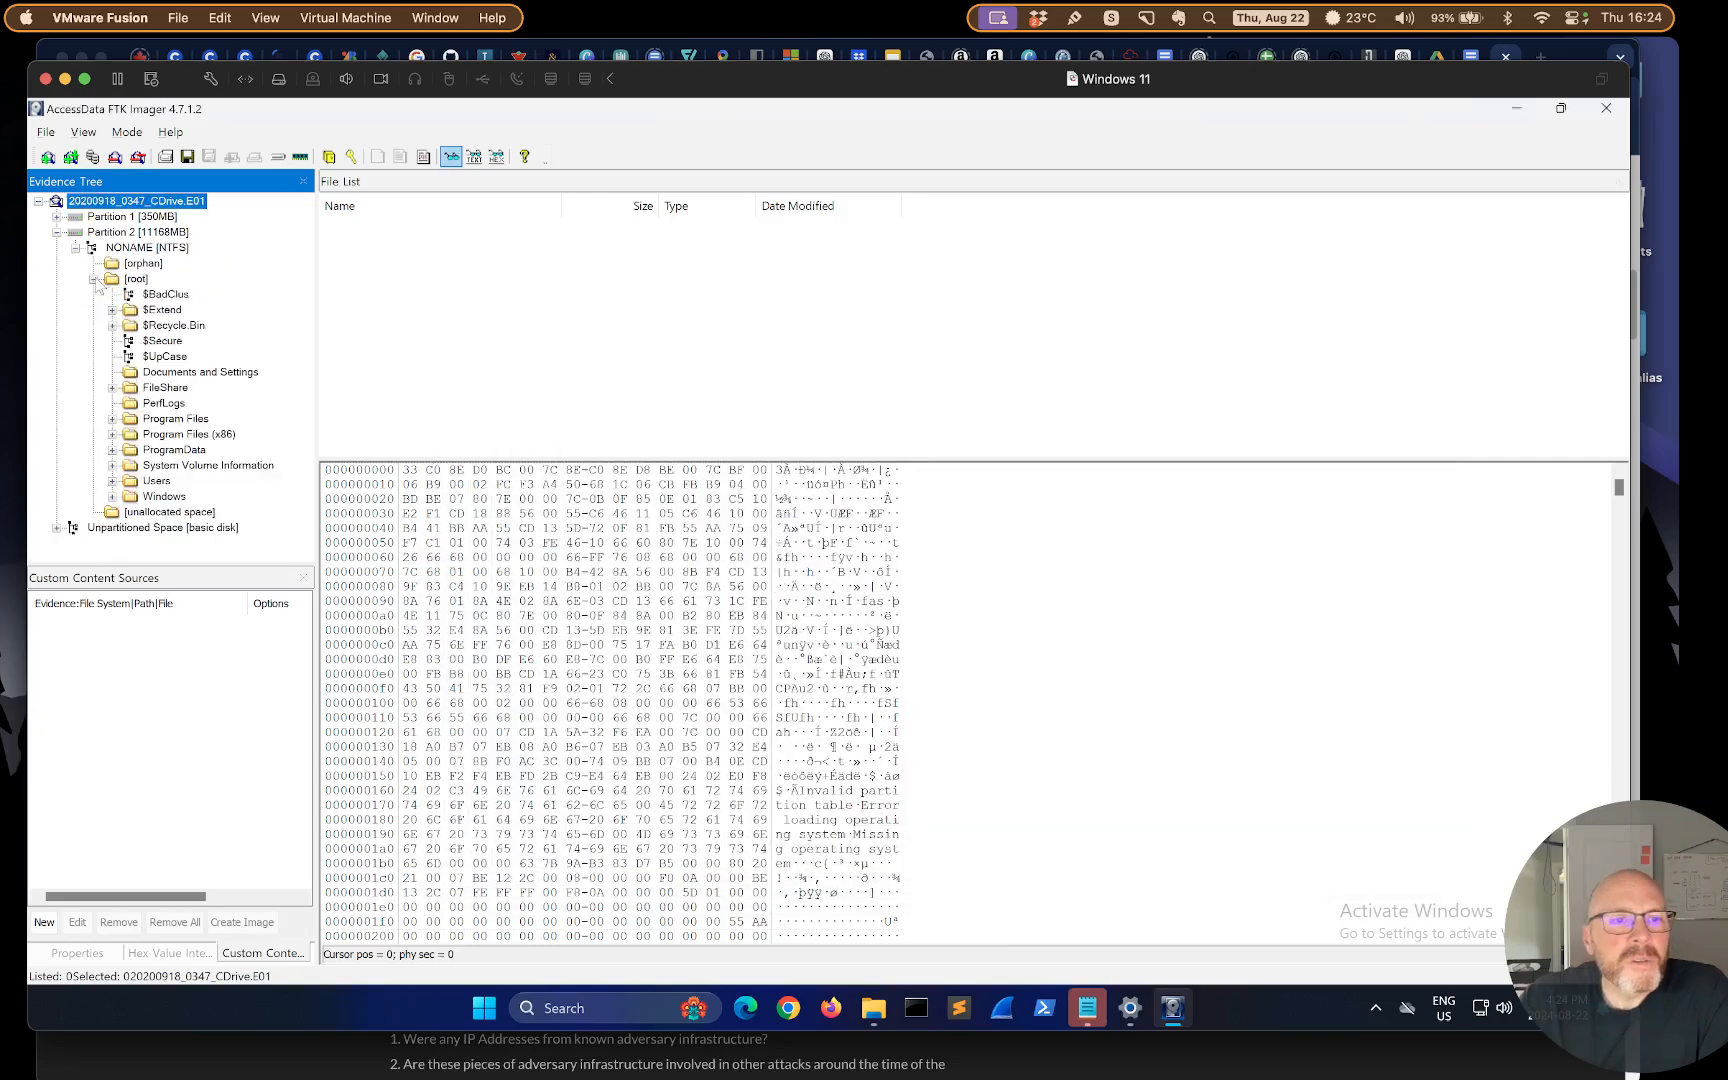
click(172, 419)
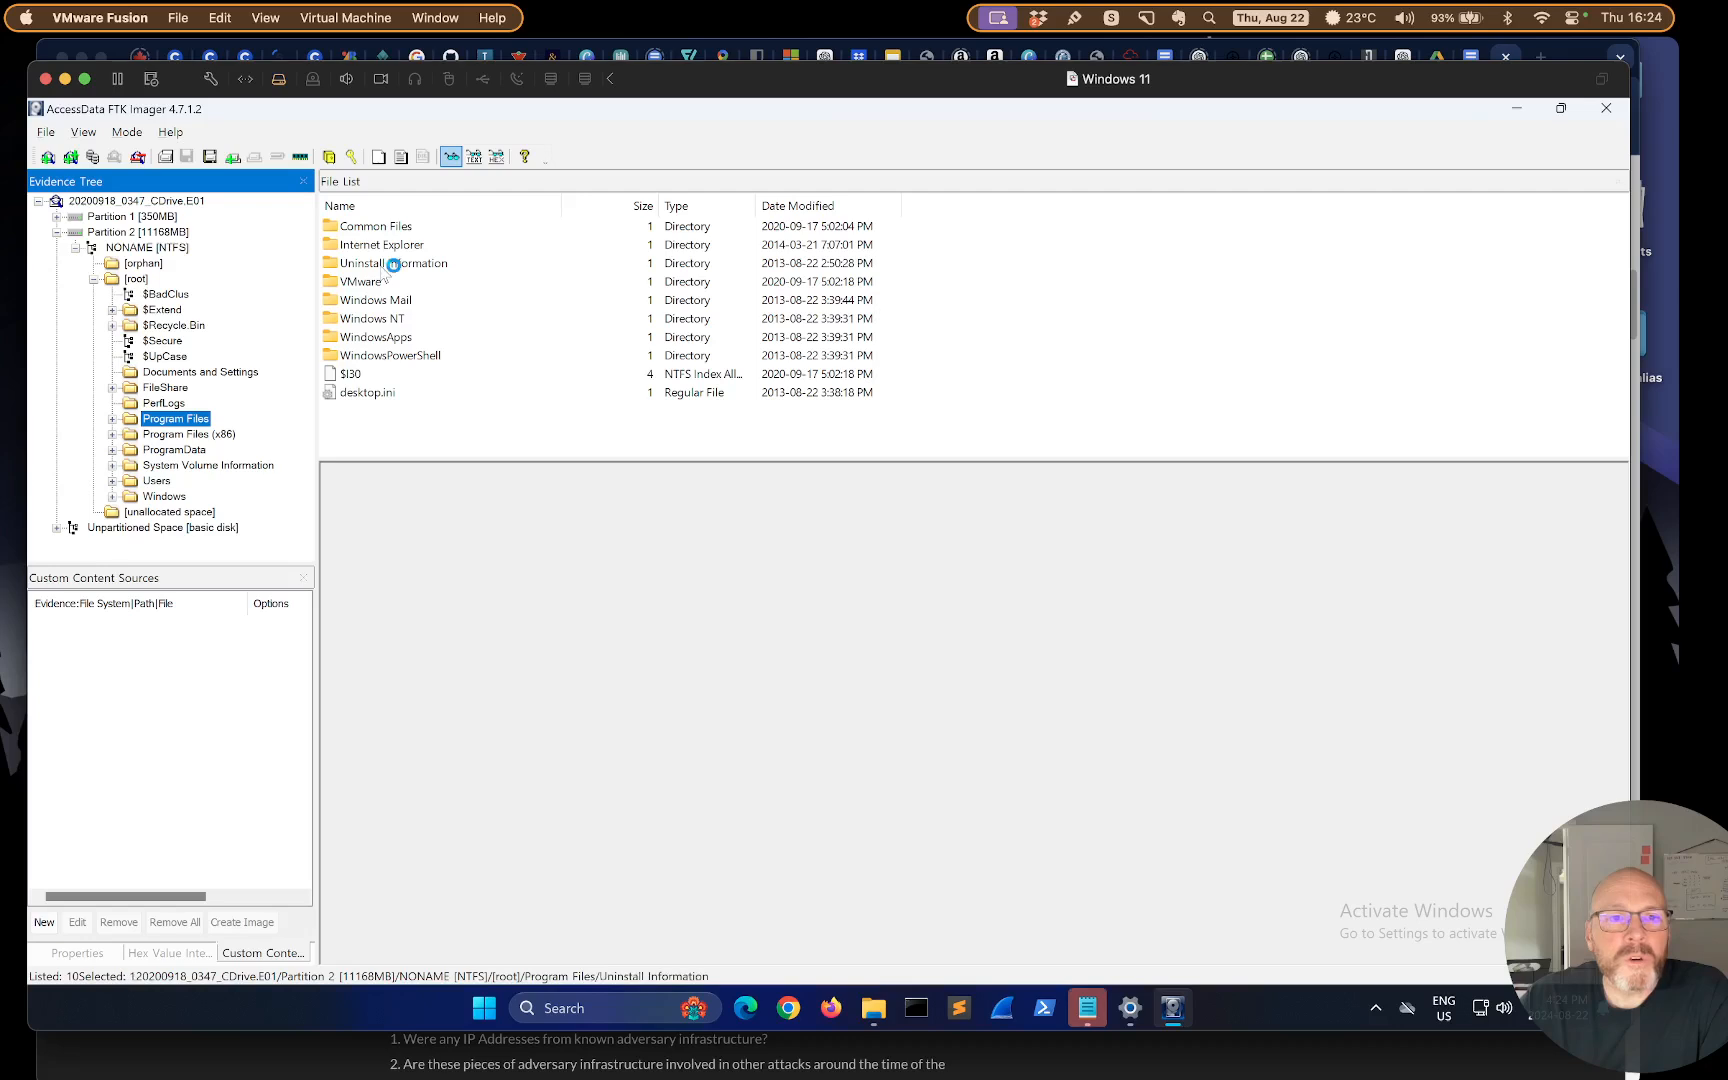
double_click(400, 264)
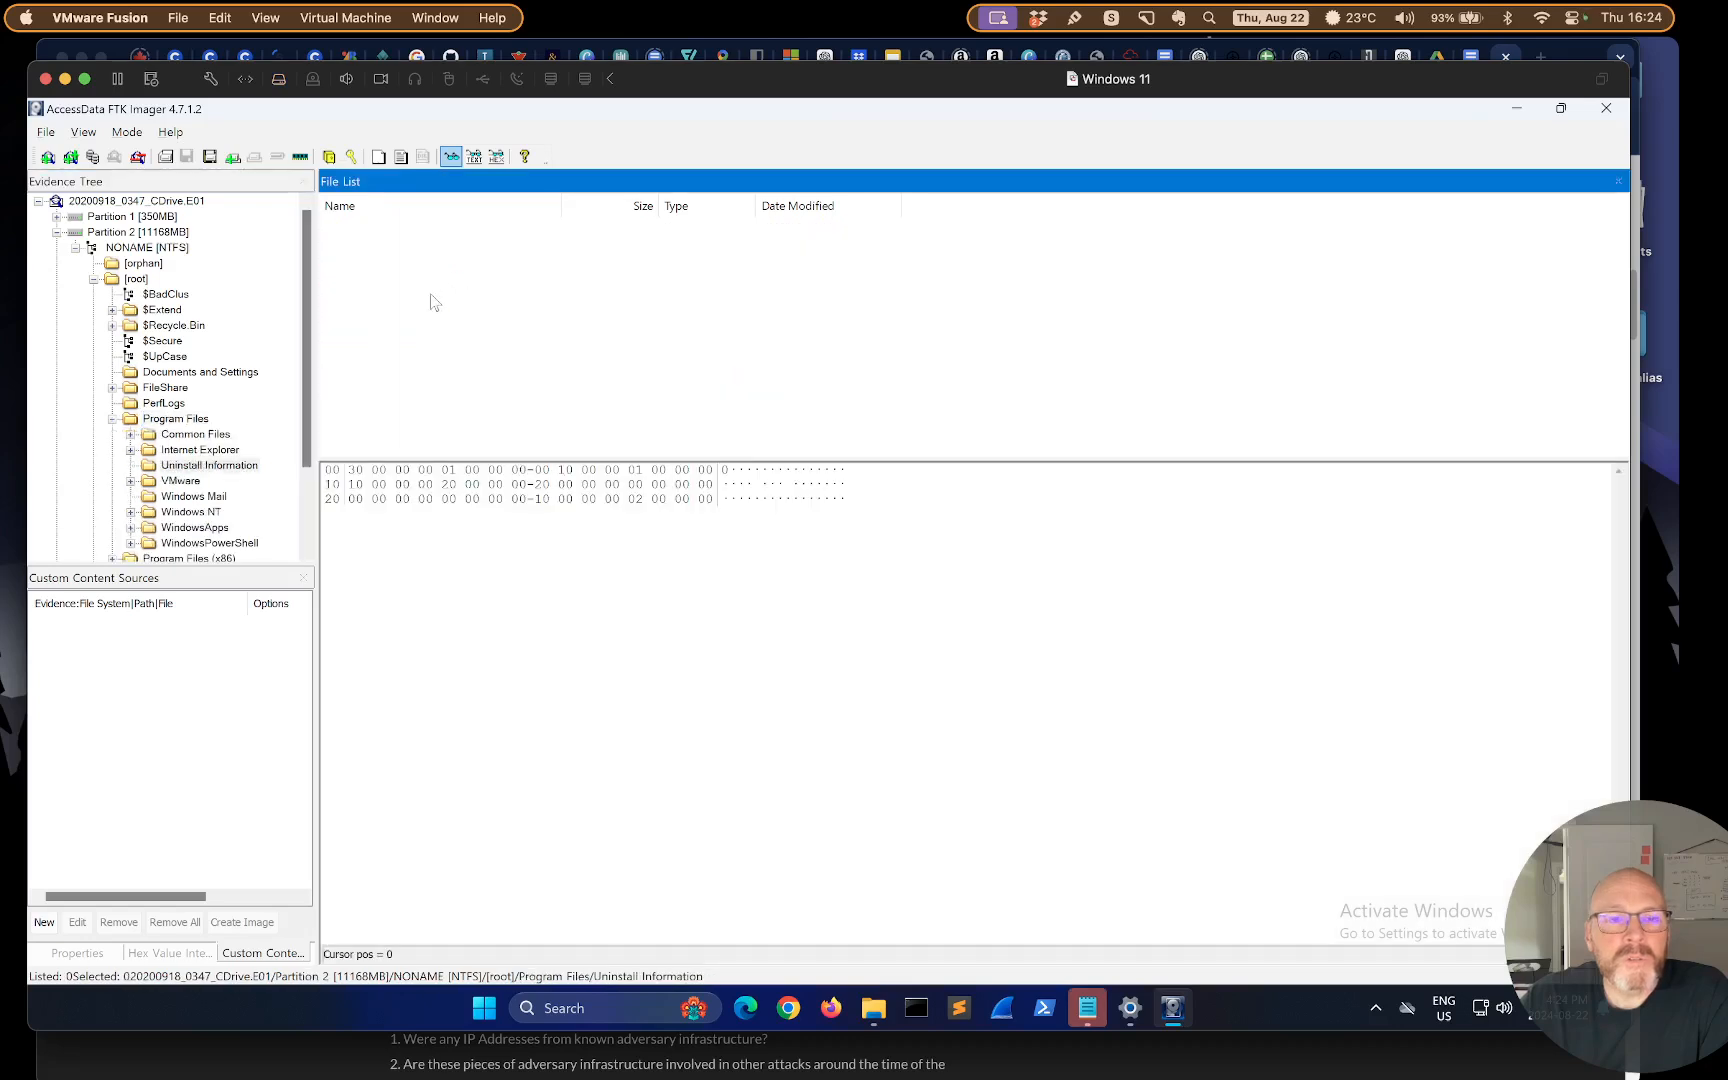
Browse through VMware, VMware Tools and plugins to the common folder and view the contents of hgfsServer.dll
click(131, 482)
click(150, 497)
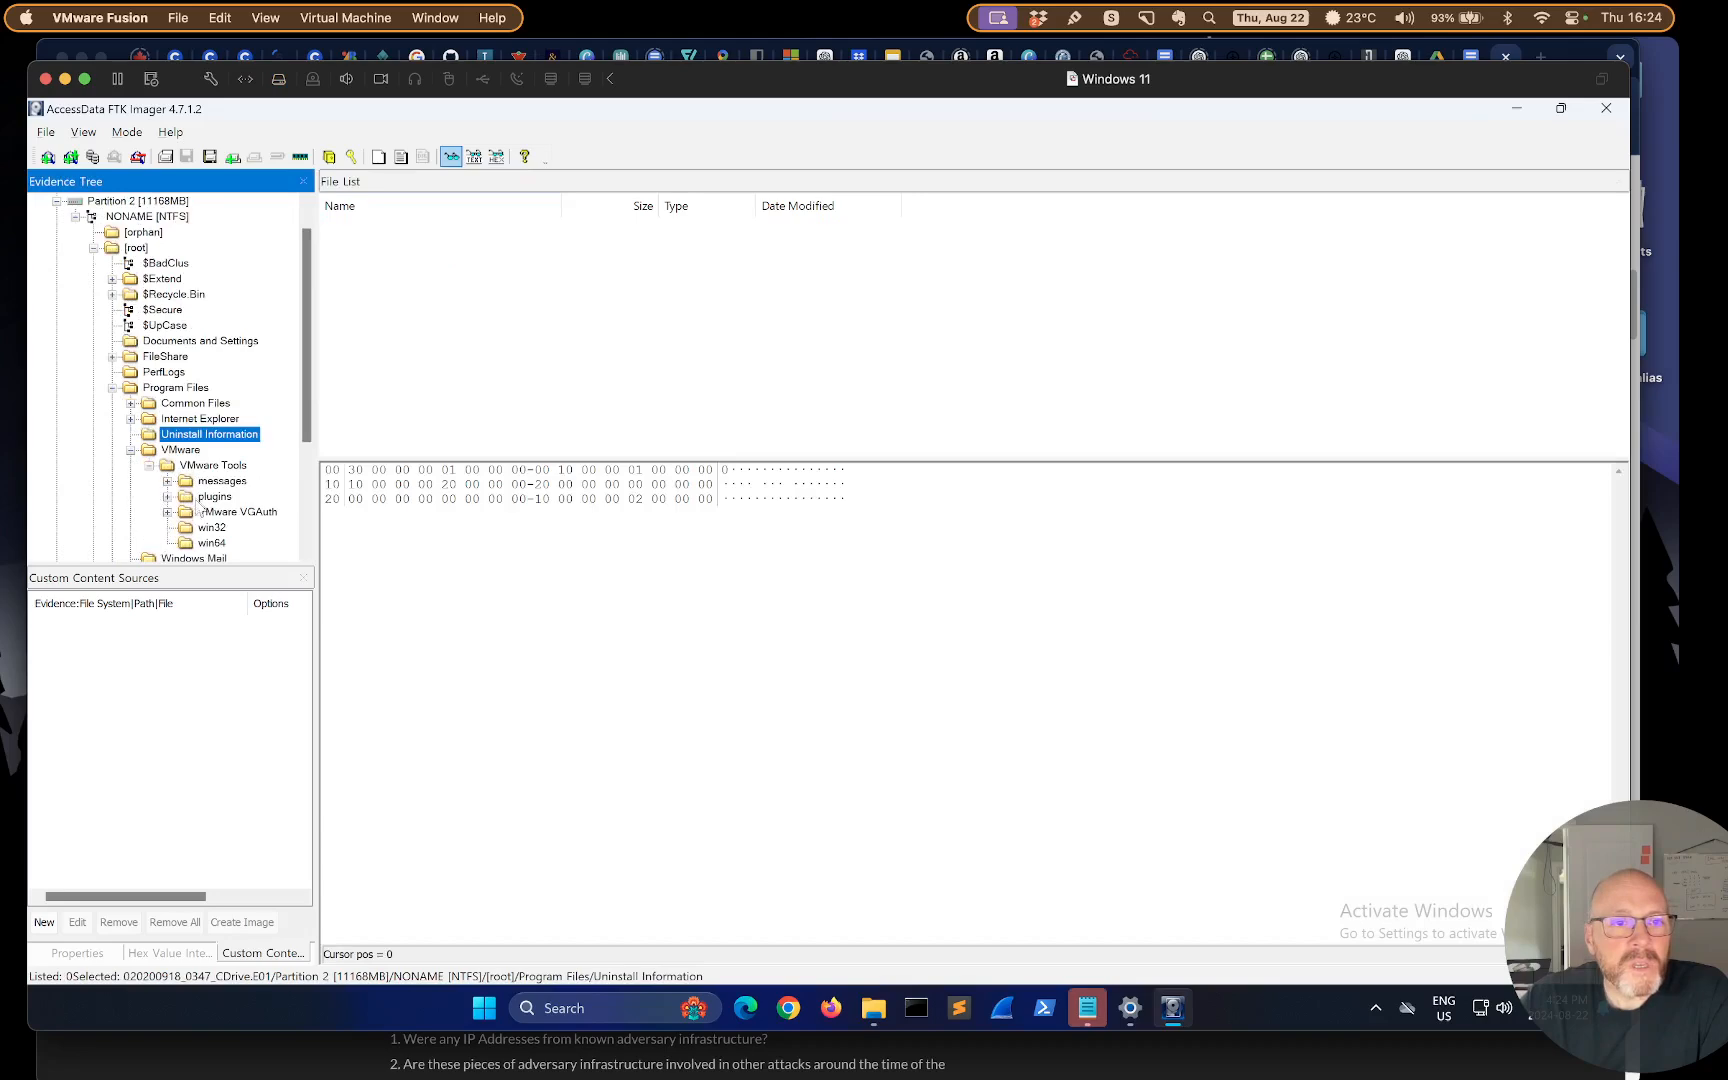
click(168, 497)
click(232, 512)
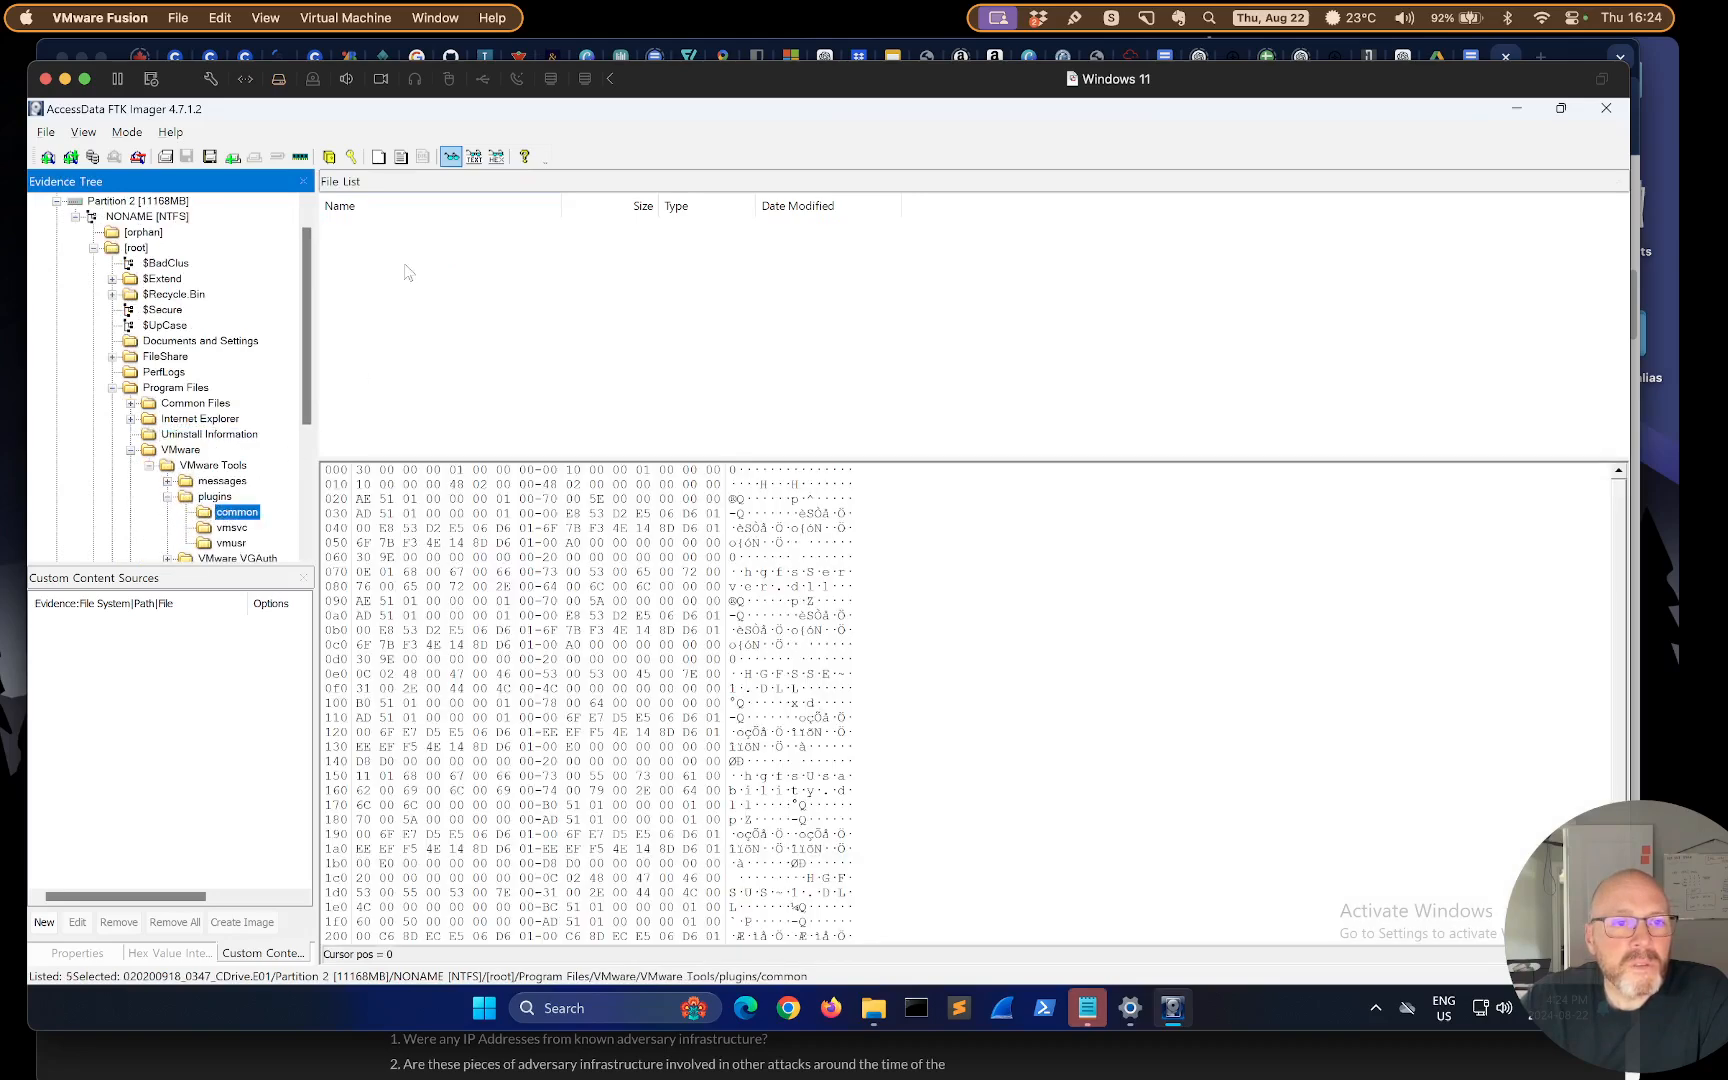
click(403, 229)
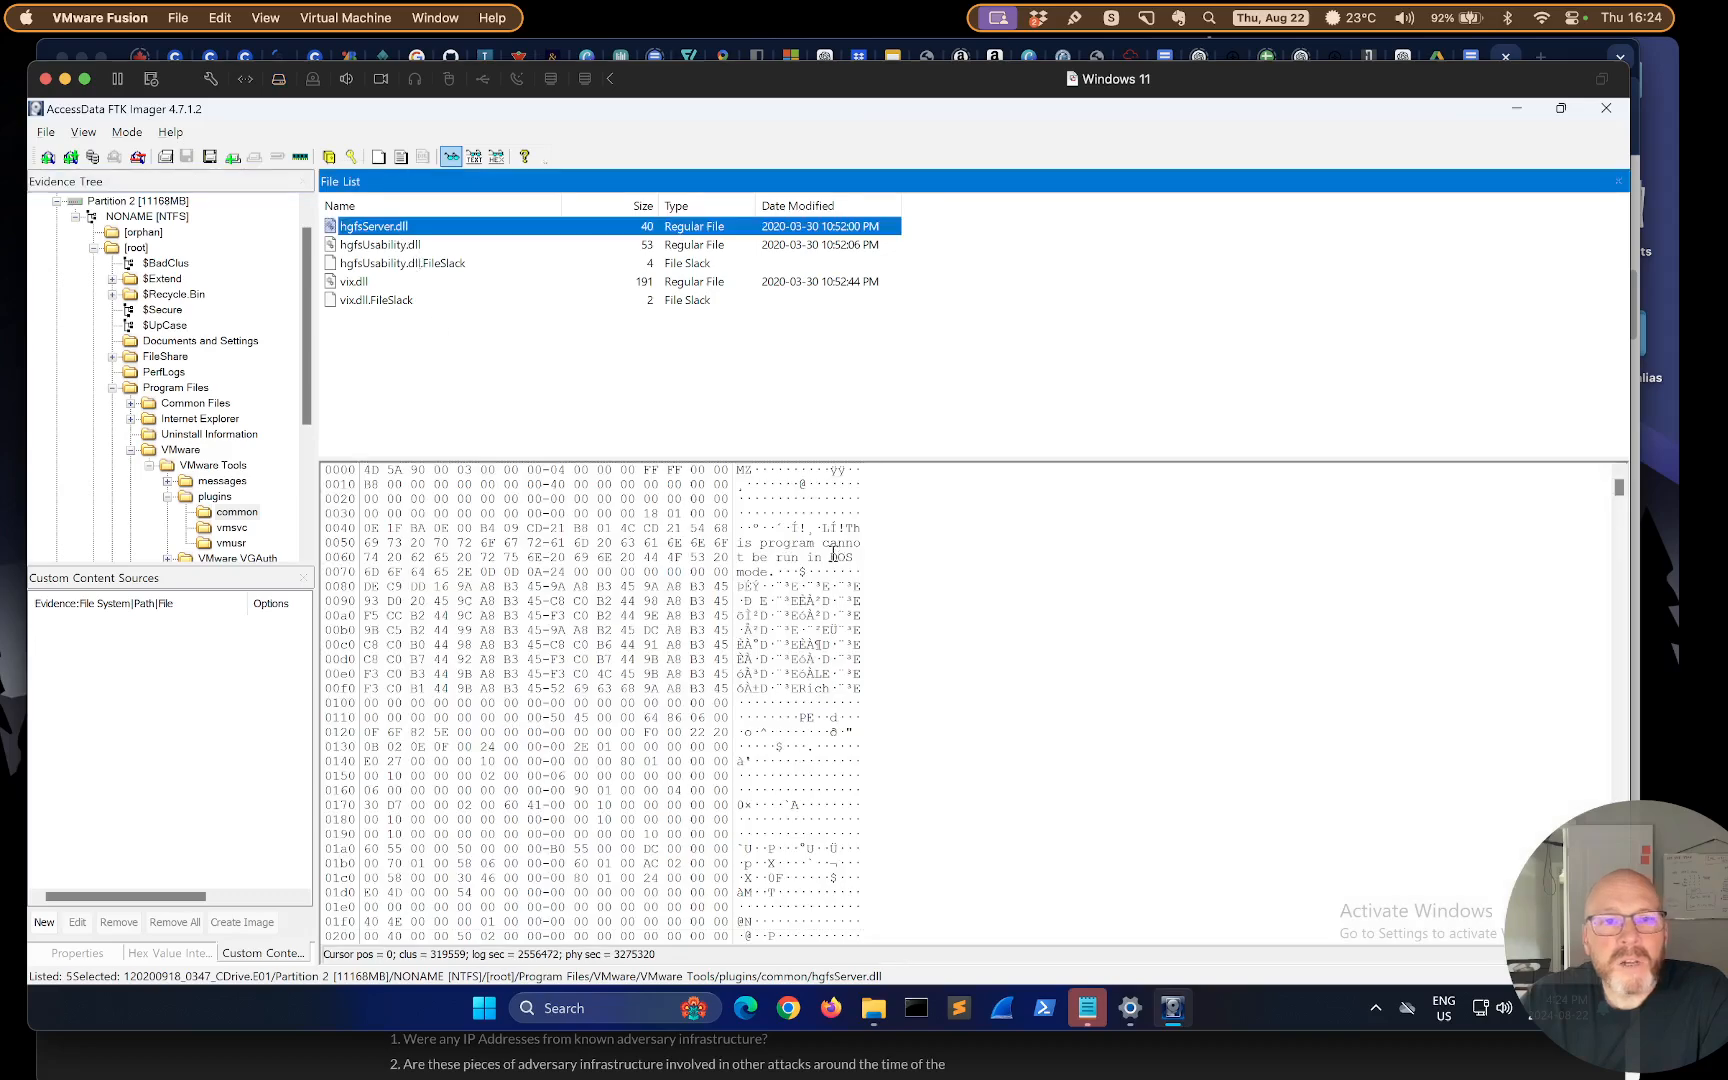
Highlight the text "This program cannot be run in DOS" in the hex view of hgfsServer.dll, and minimize the window
drag(793, 541, 831, 733)
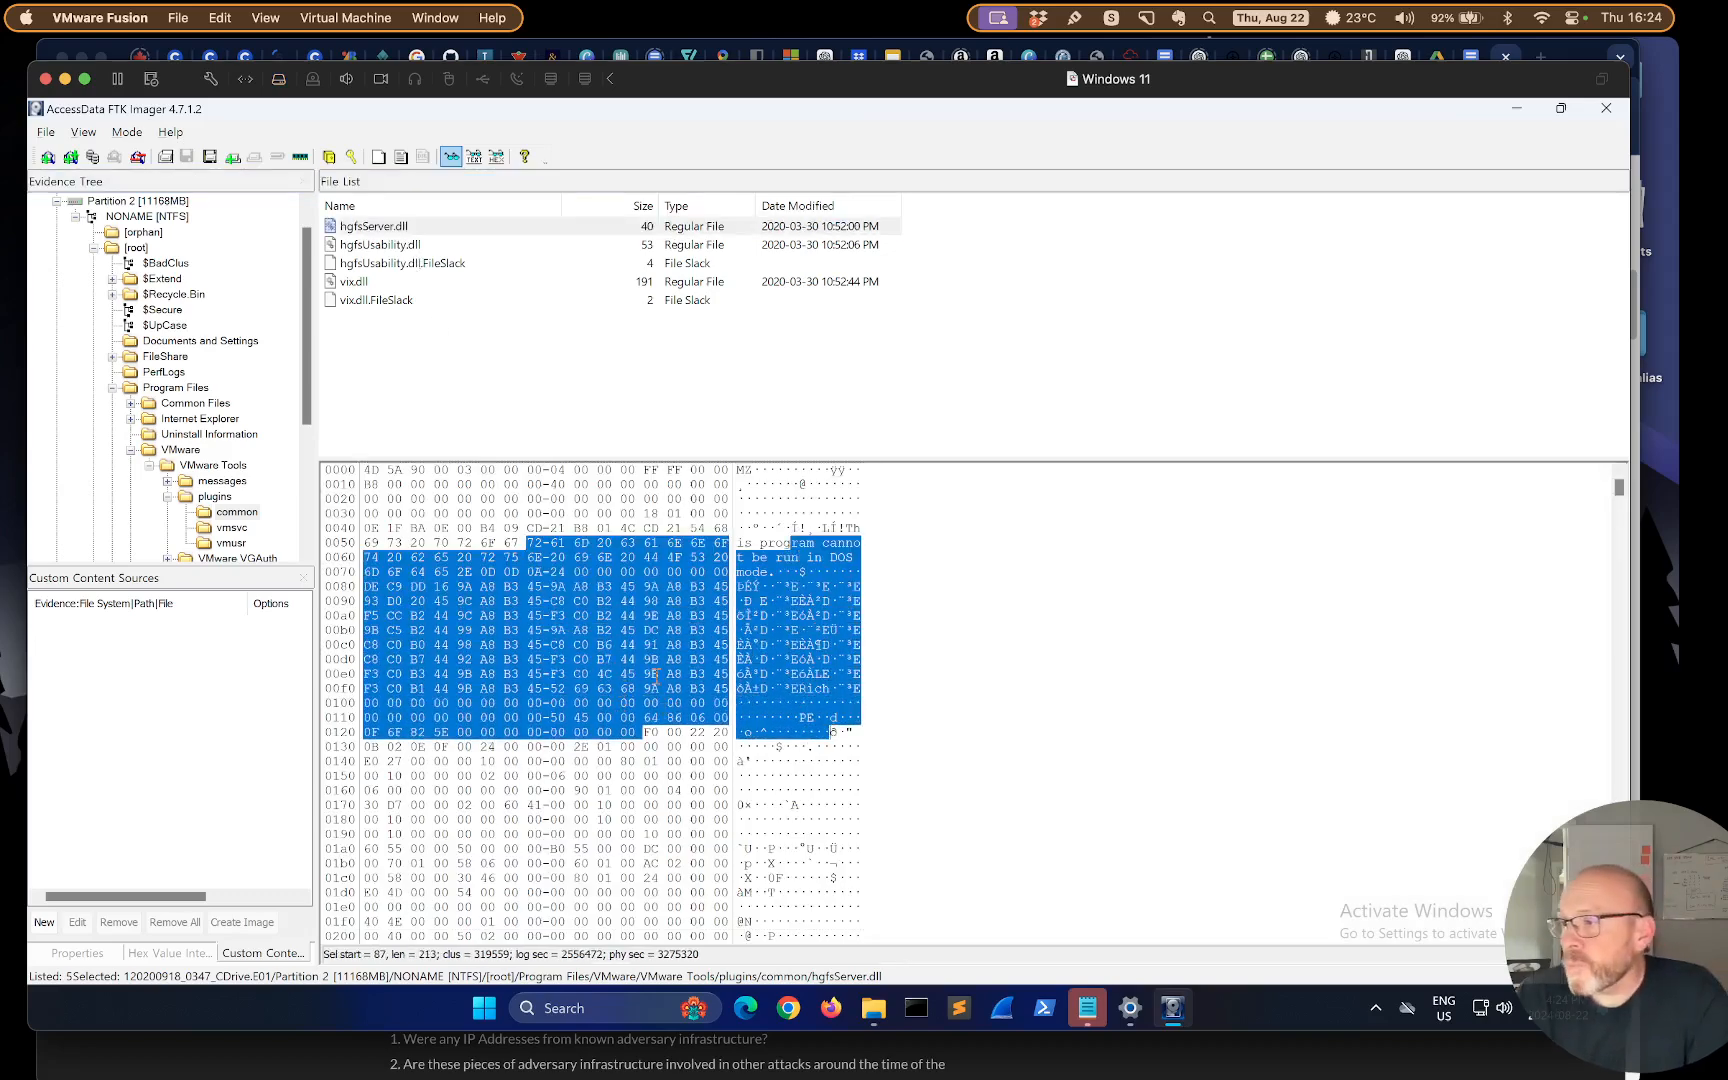
click(814, 527)
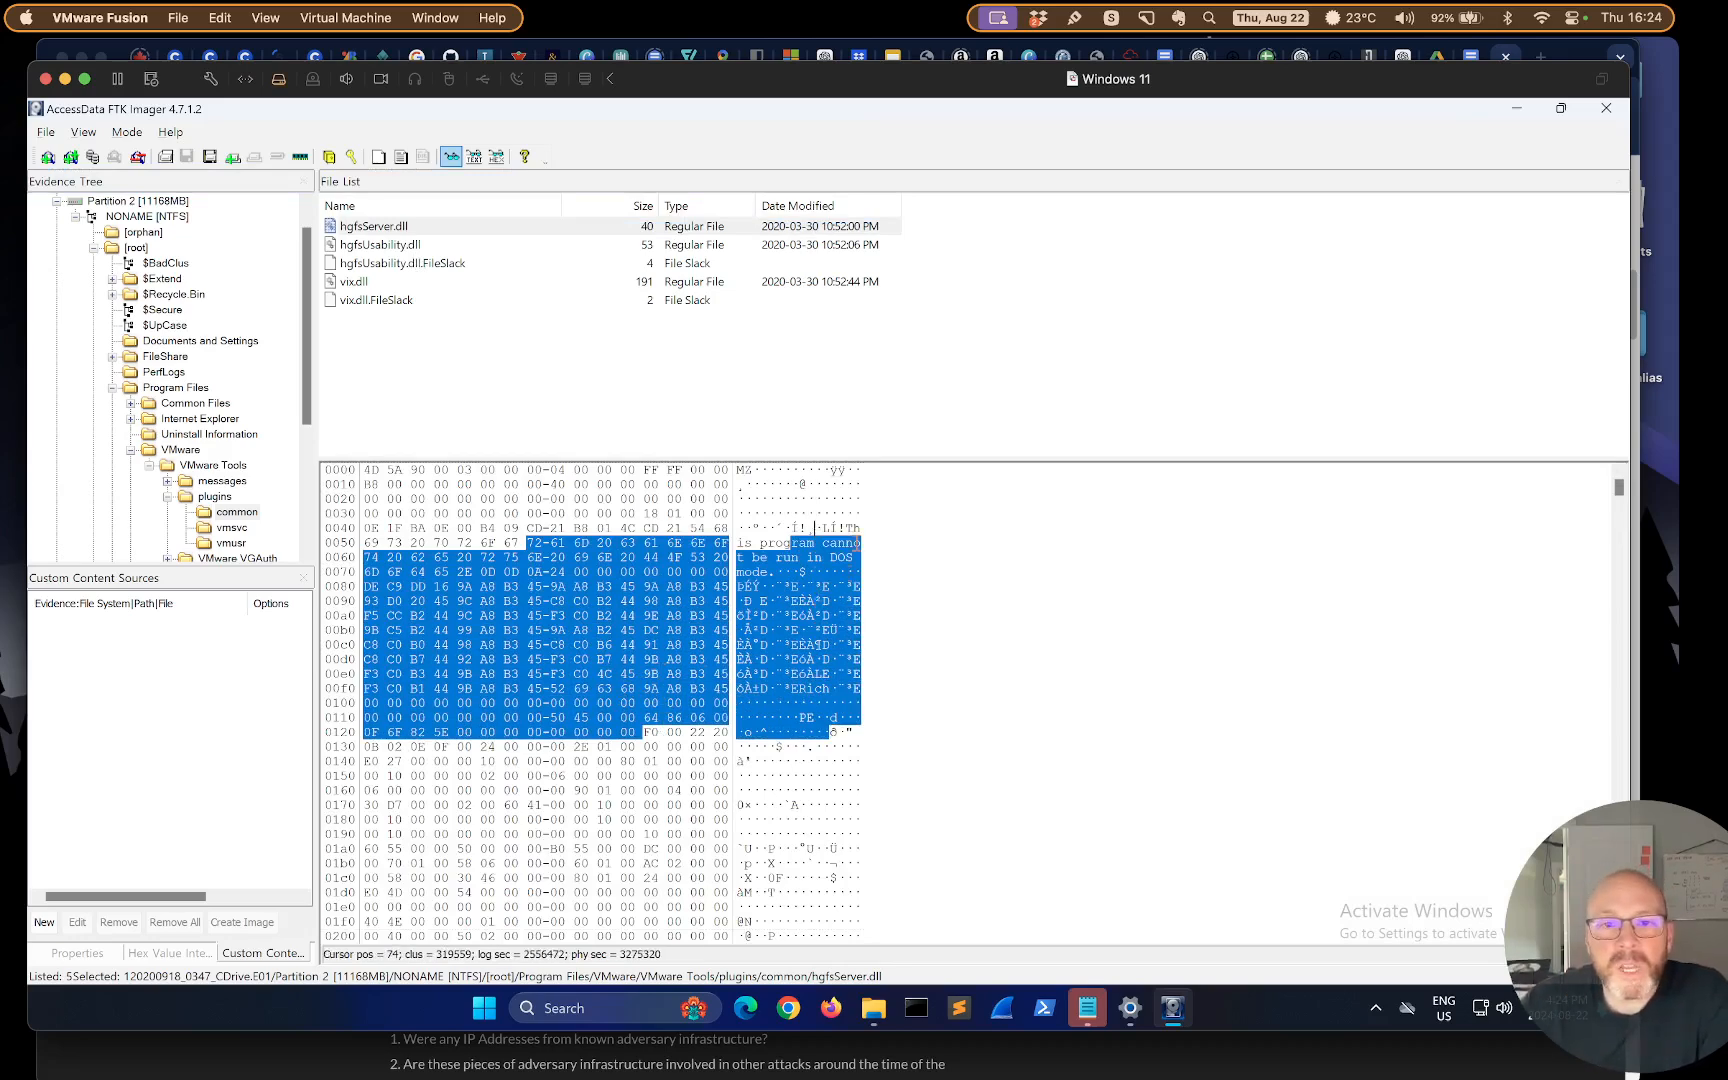
drag(849, 529, 855, 560)
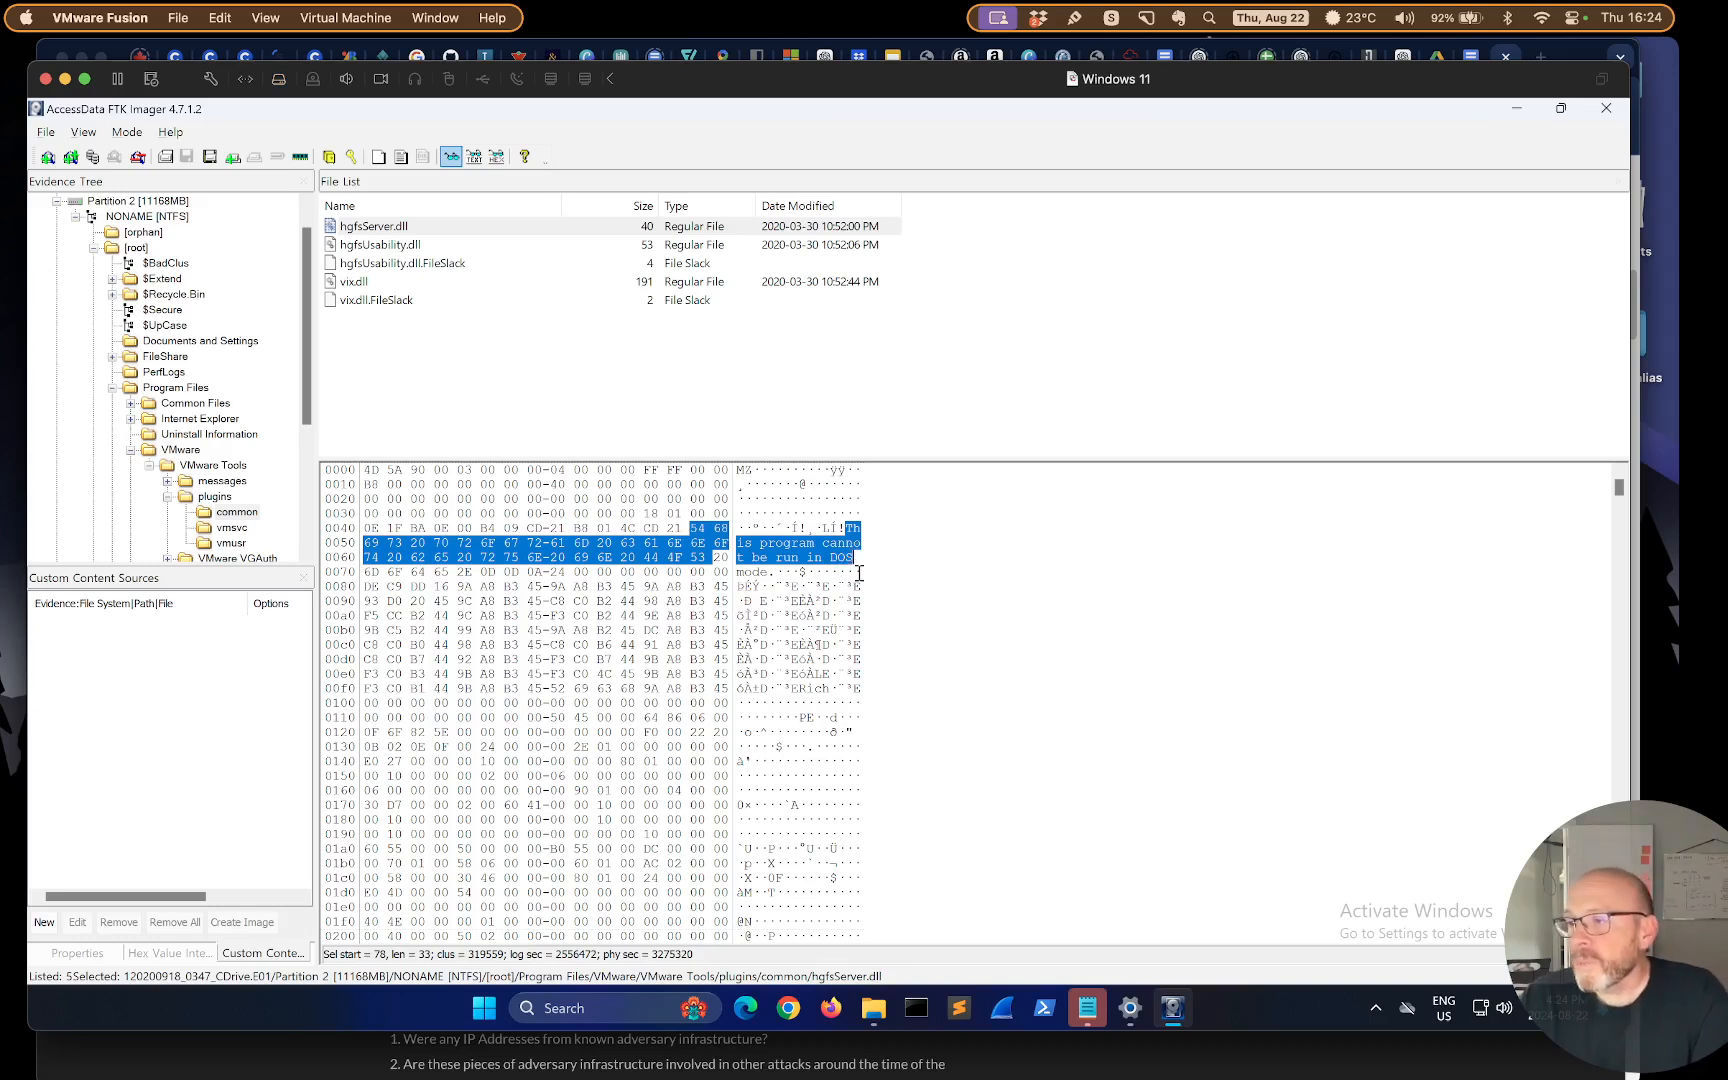
click(1517, 110)
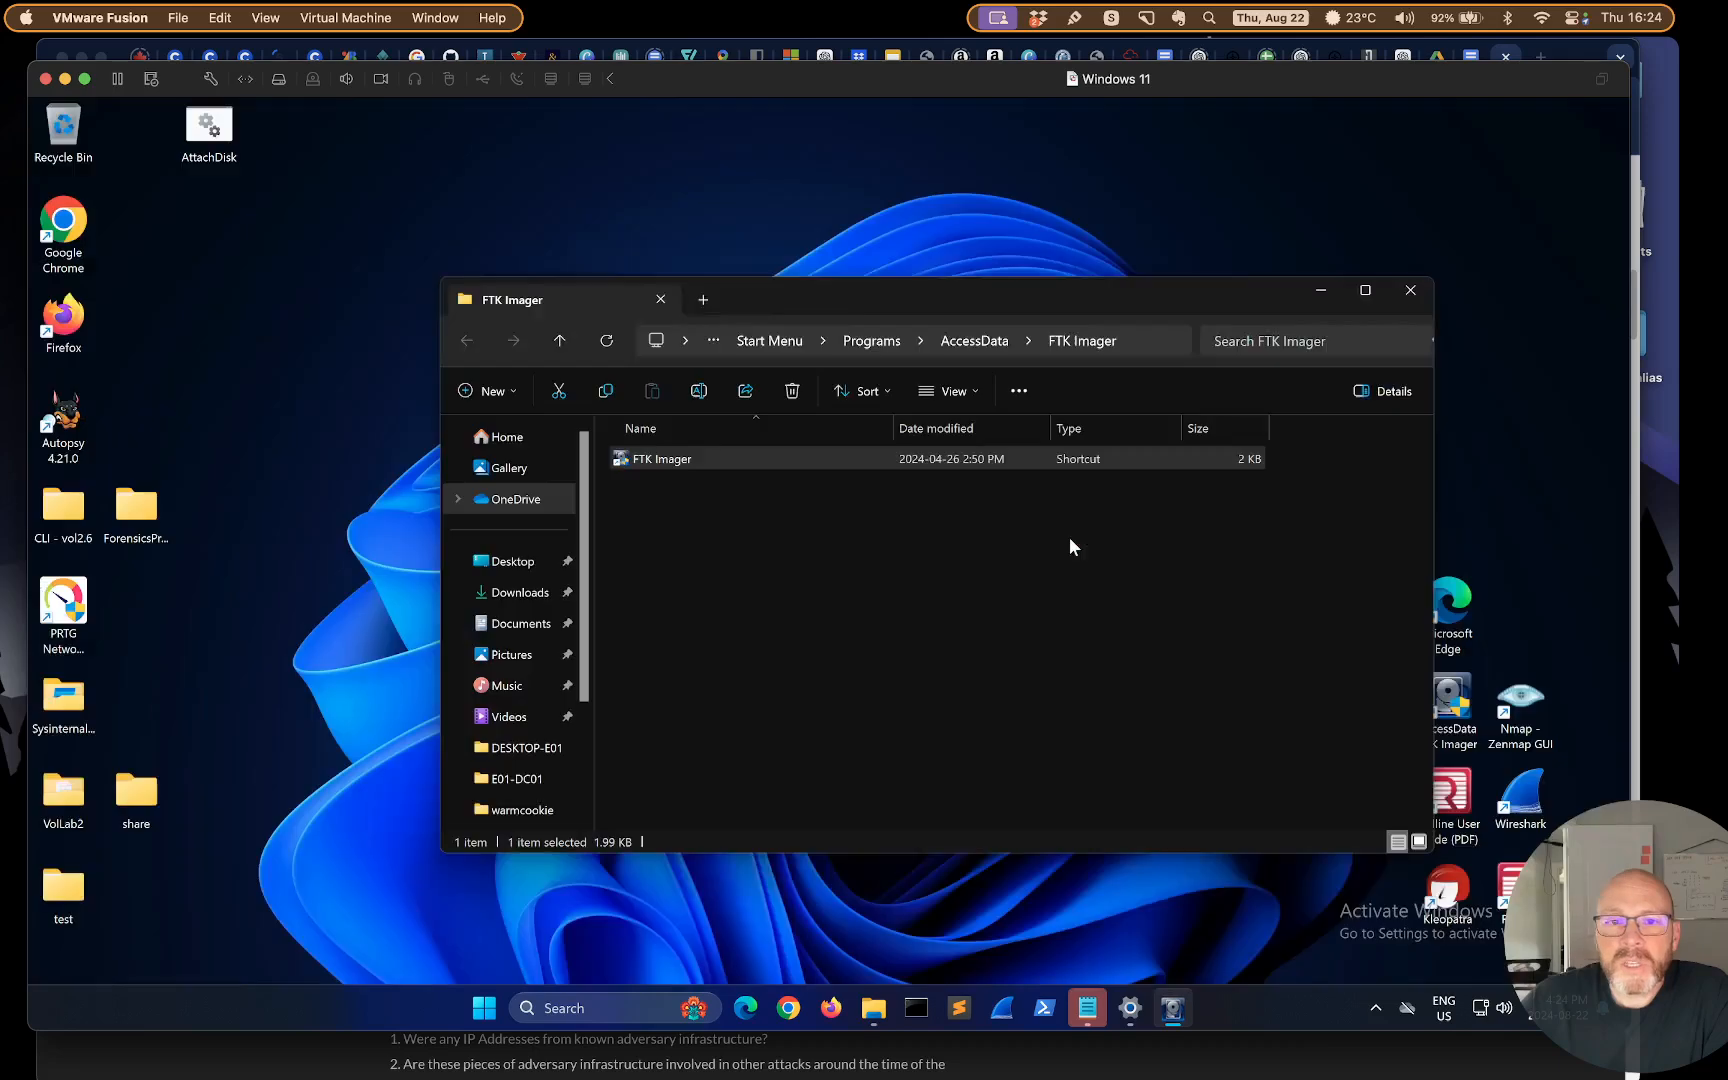